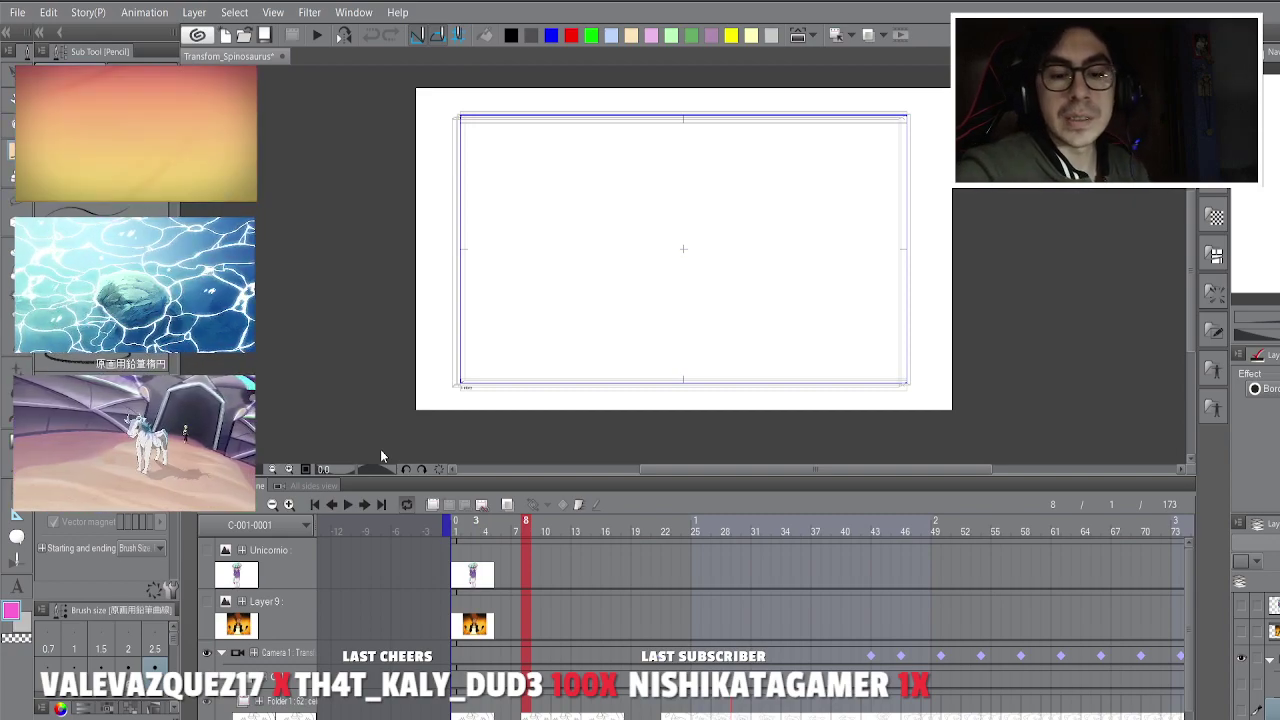
Hide the colour and clean line-art layers of the close-up face at frame 7, and return to frame 1.
key(Left)
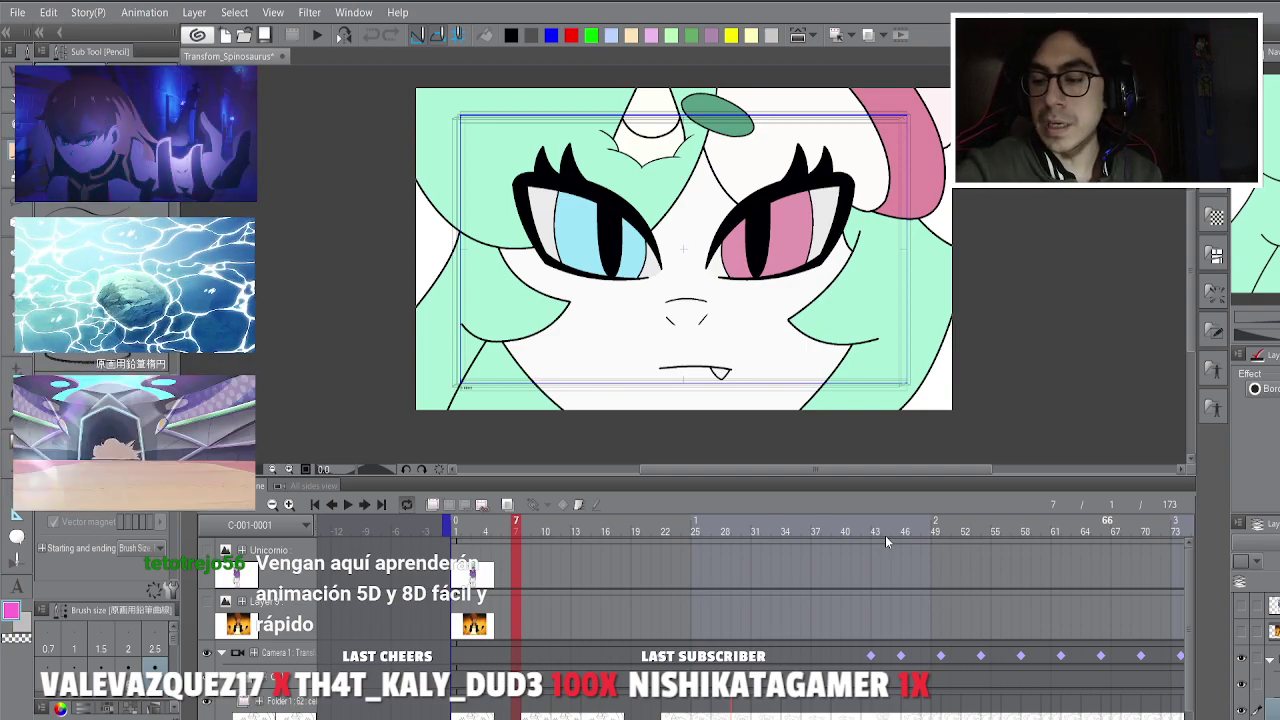
click(1242, 710)
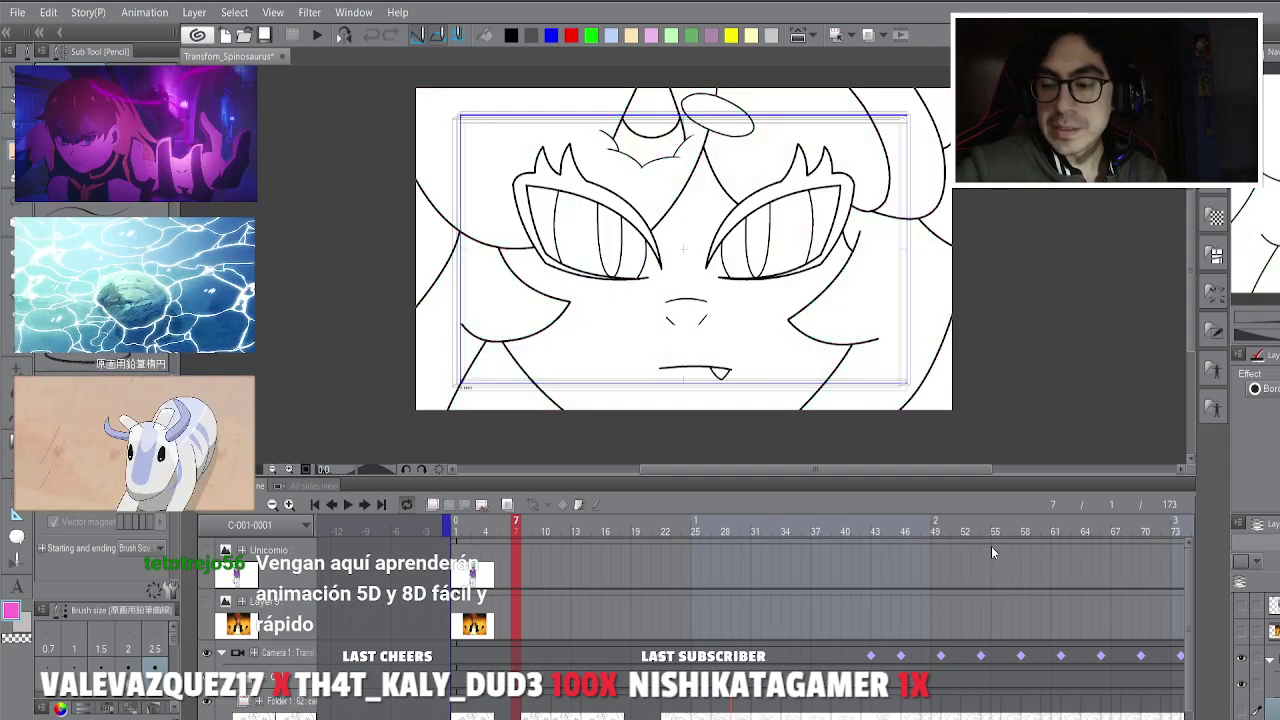
click(1242, 684)
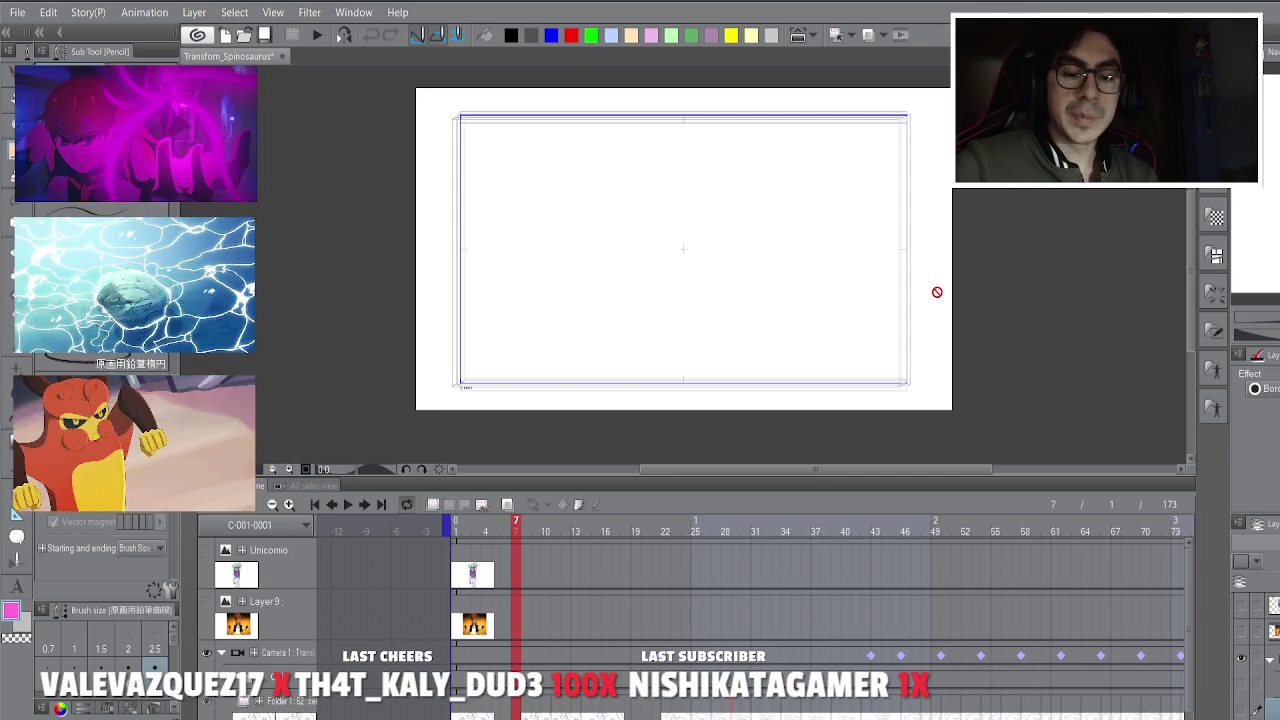
key(Left)
key(Left)
key(Left)
key(Left)
key(Left)
key(Left)
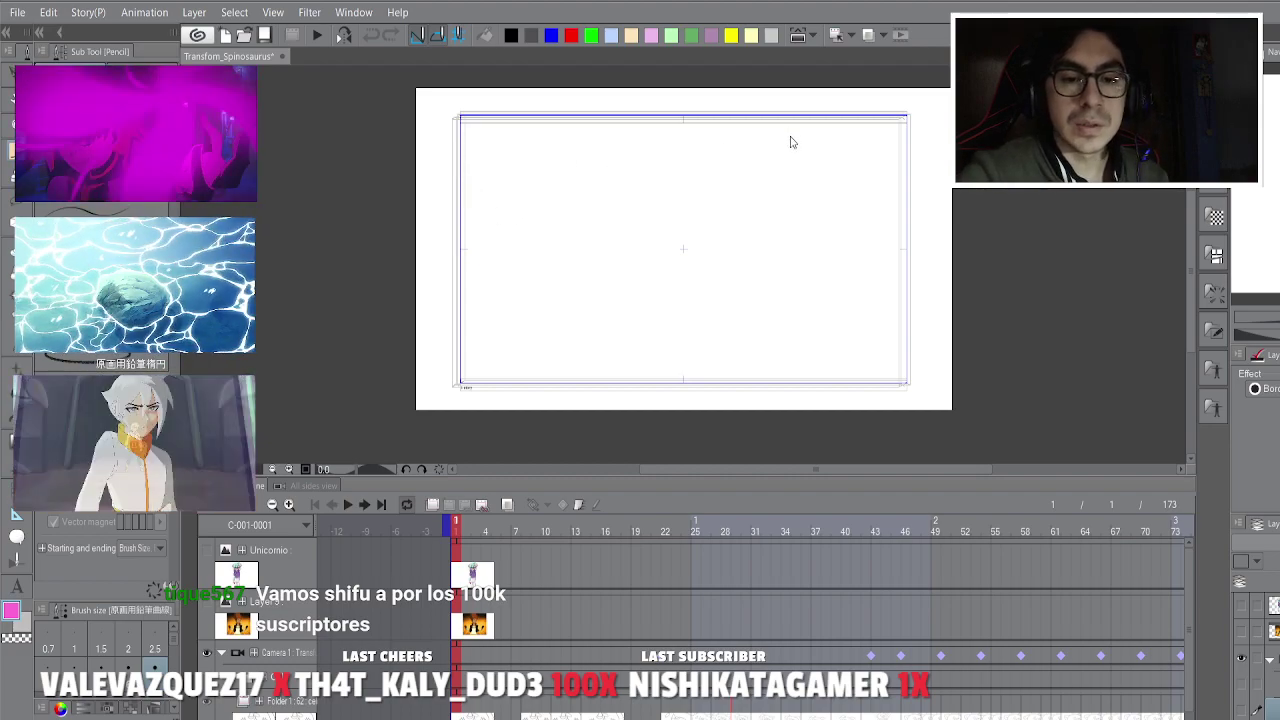
key(space)
drag(782, 163, 779, 195)
key(p)
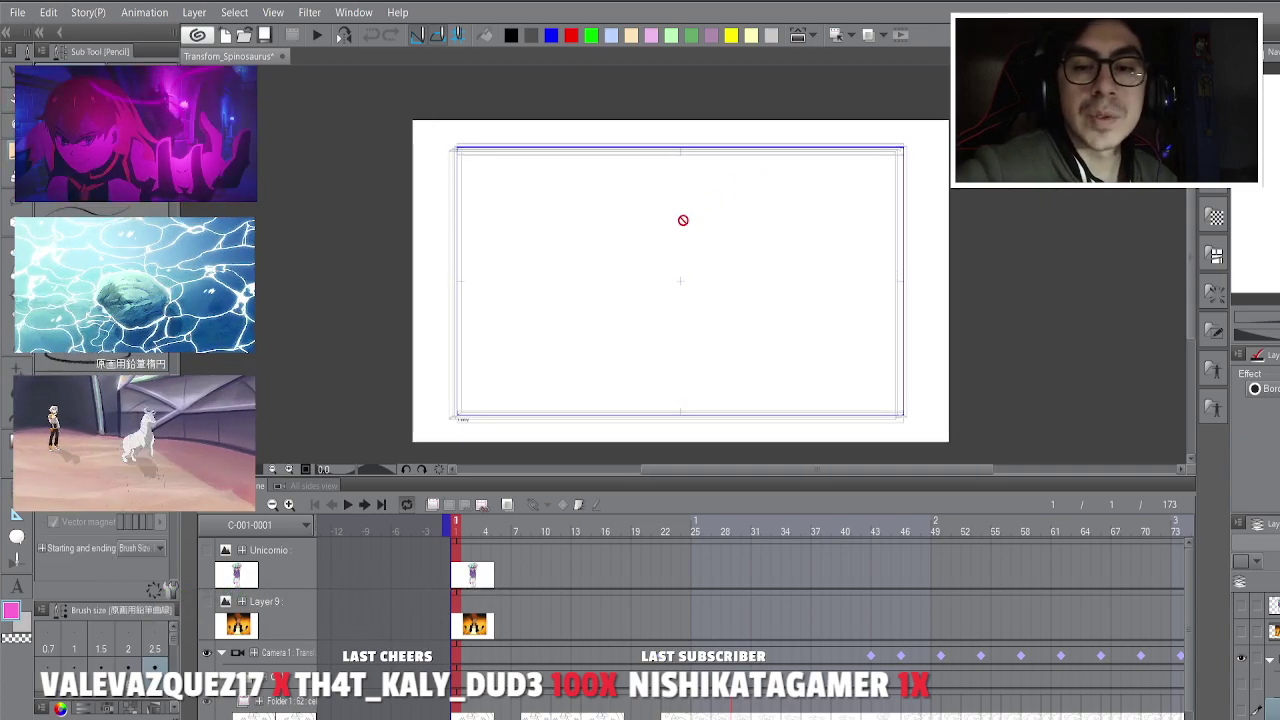
key(space)
mouse_move(751, 209)
mouse_down()
mouse_move(743, 197)
mouse_move(741, 211)
mouse_up()
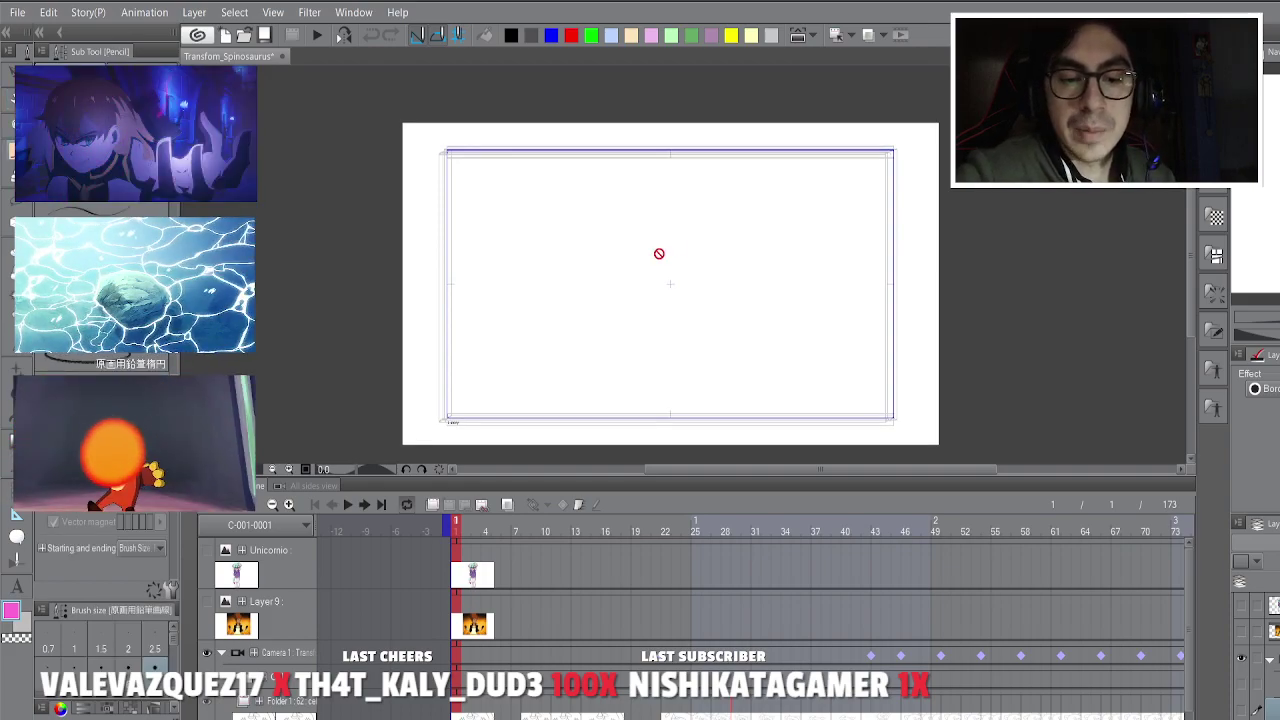
key(h)
drag(731, 162, 725, 155)
key(p)
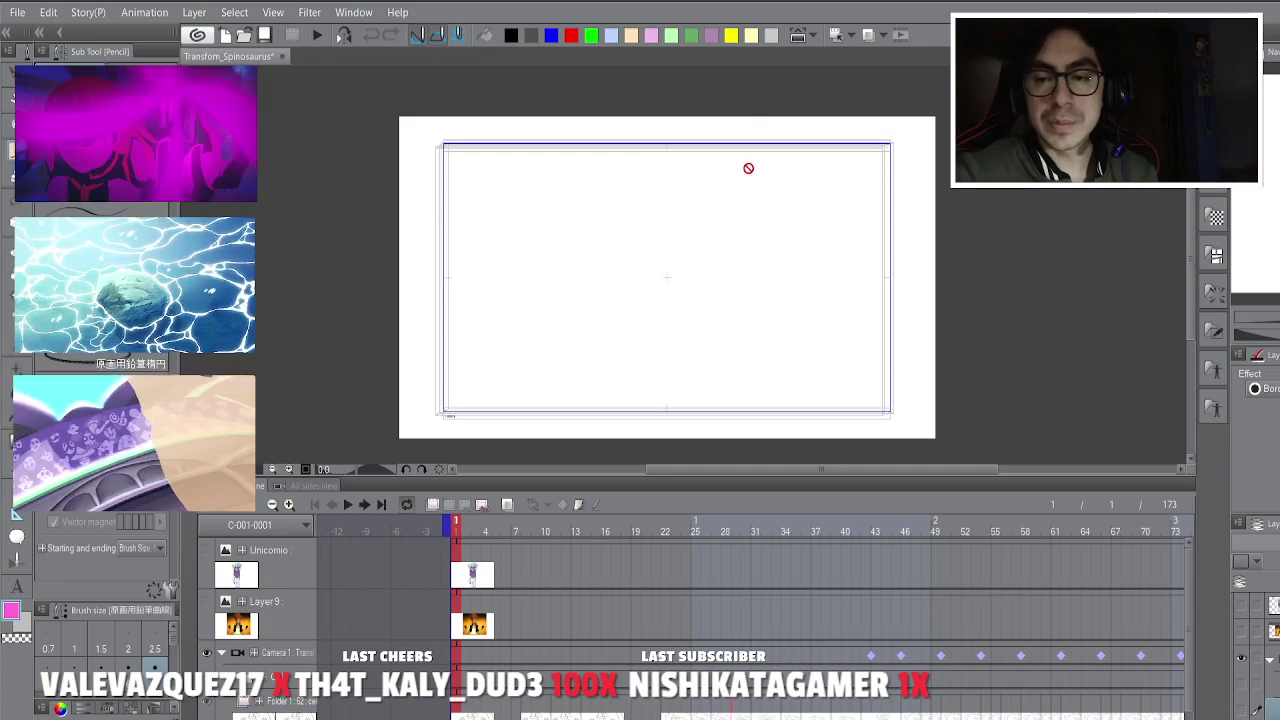
mouse_move(740, 185)
mouse_down()
mouse_move(737, 154)
mouse_move(736, 188)
mouse_up()
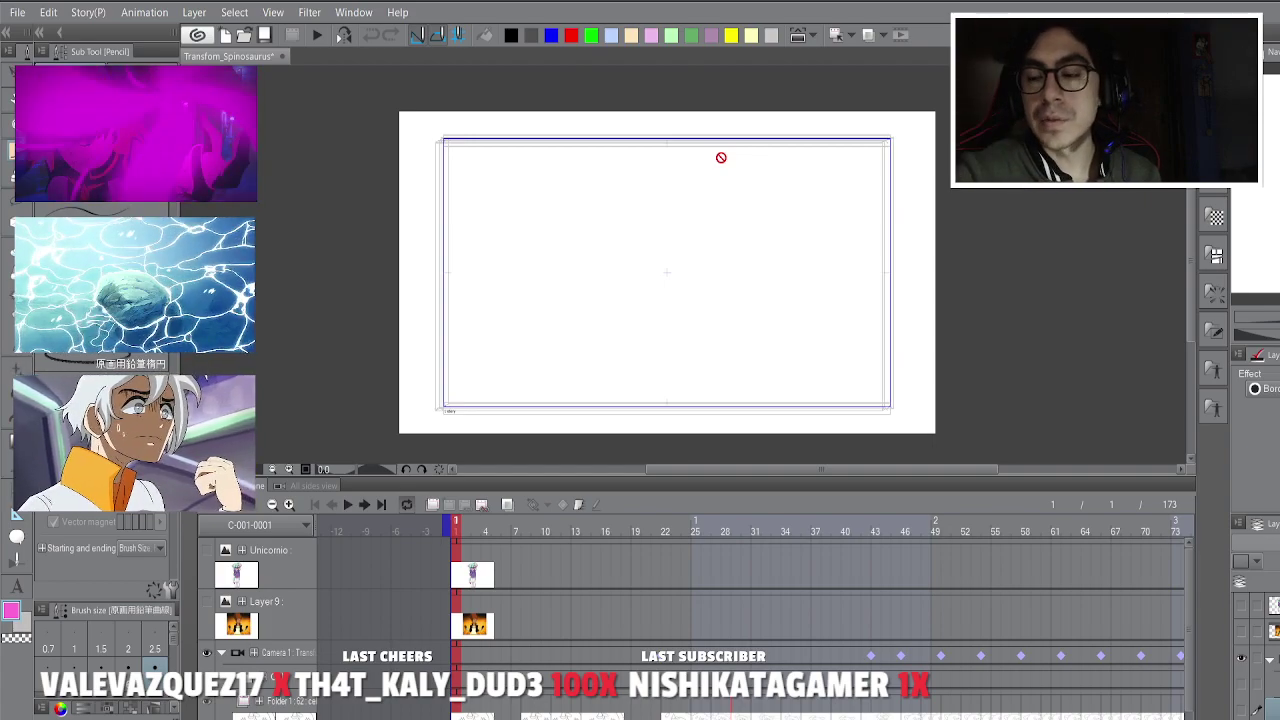
mouse_move(751, 194)
mouse_down()
mouse_move(763, 211)
mouse_move(797, 200)
mouse_up()
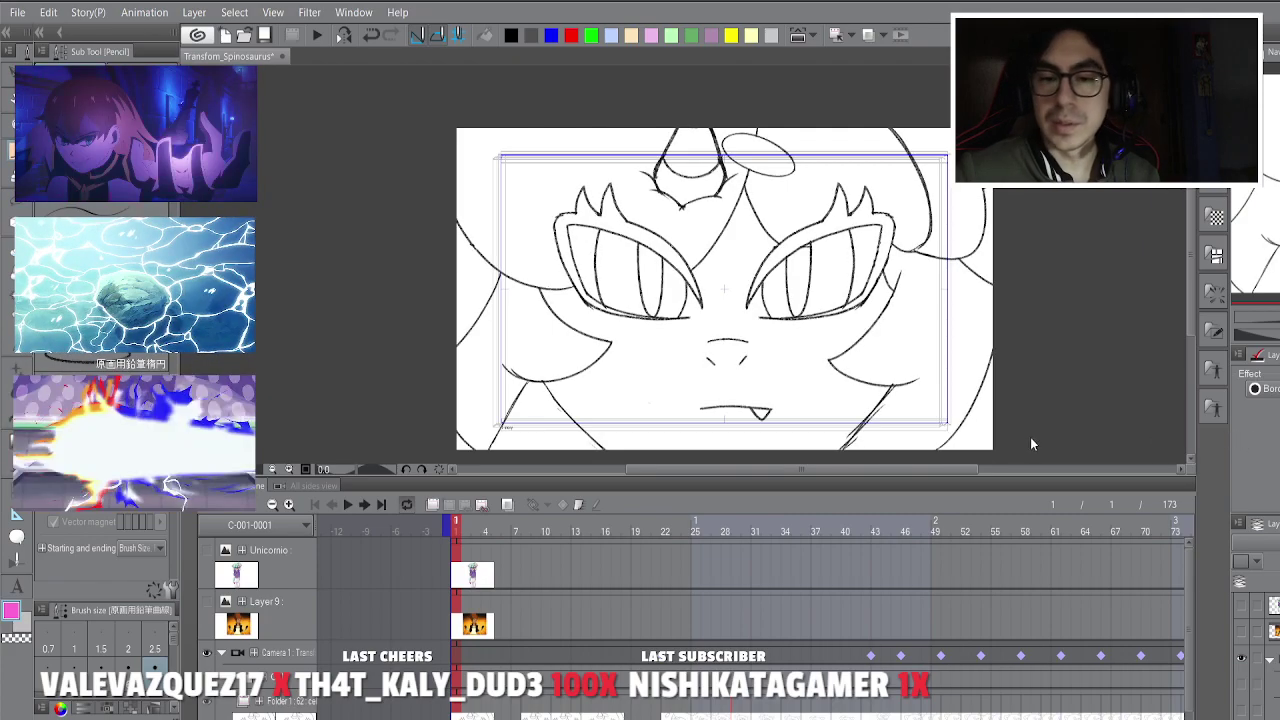
mouse_move(737, 240)
mouse_down()
mouse_move(723, 198)
mouse_move(728, 225)
mouse_up()
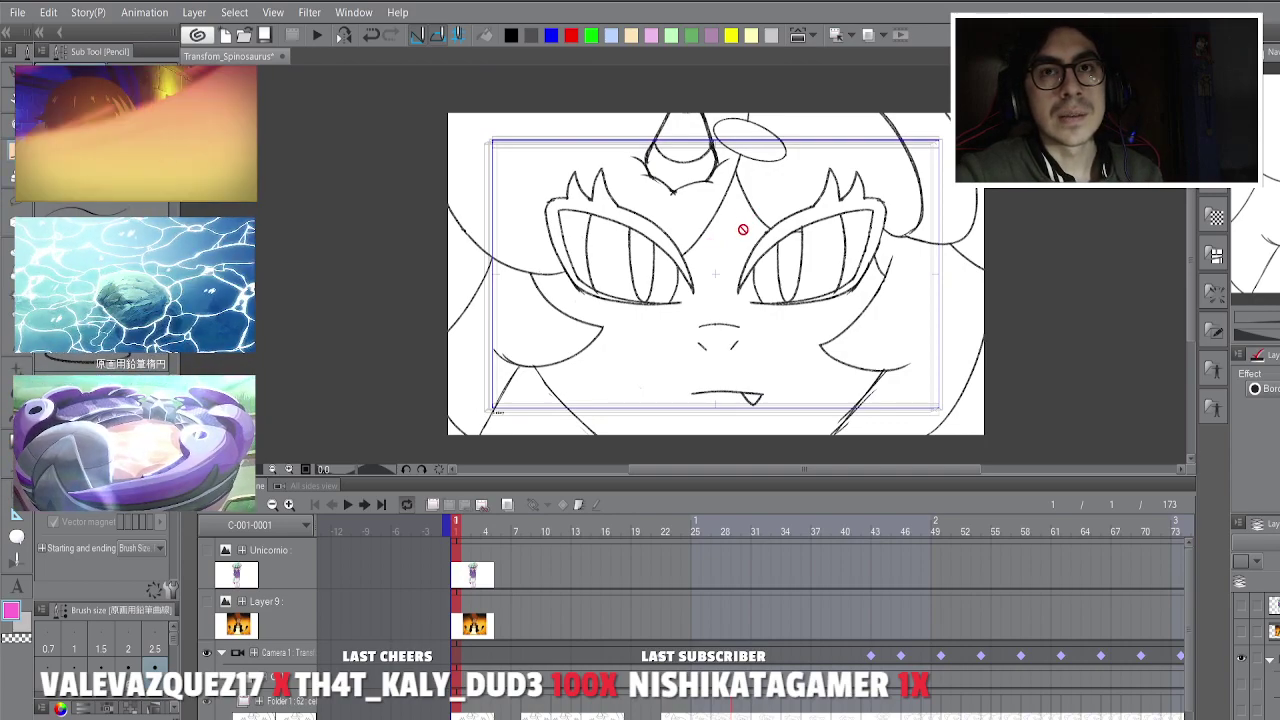
drag(755, 234, 767, 265)
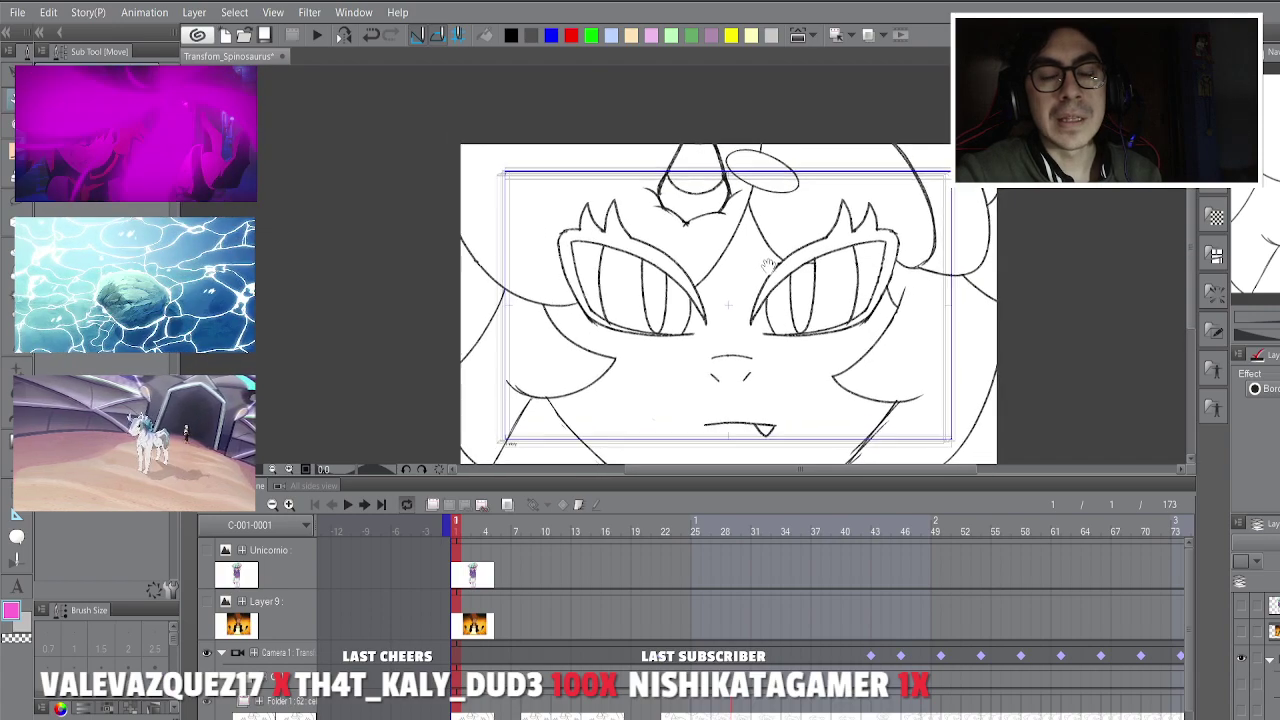
Step through the rough close-up face sketch from frame 1 to frame 7 and back to the first frame.
key(Right)
key(Right)
key(Right)
key(Right)
key(Right)
key(Right)
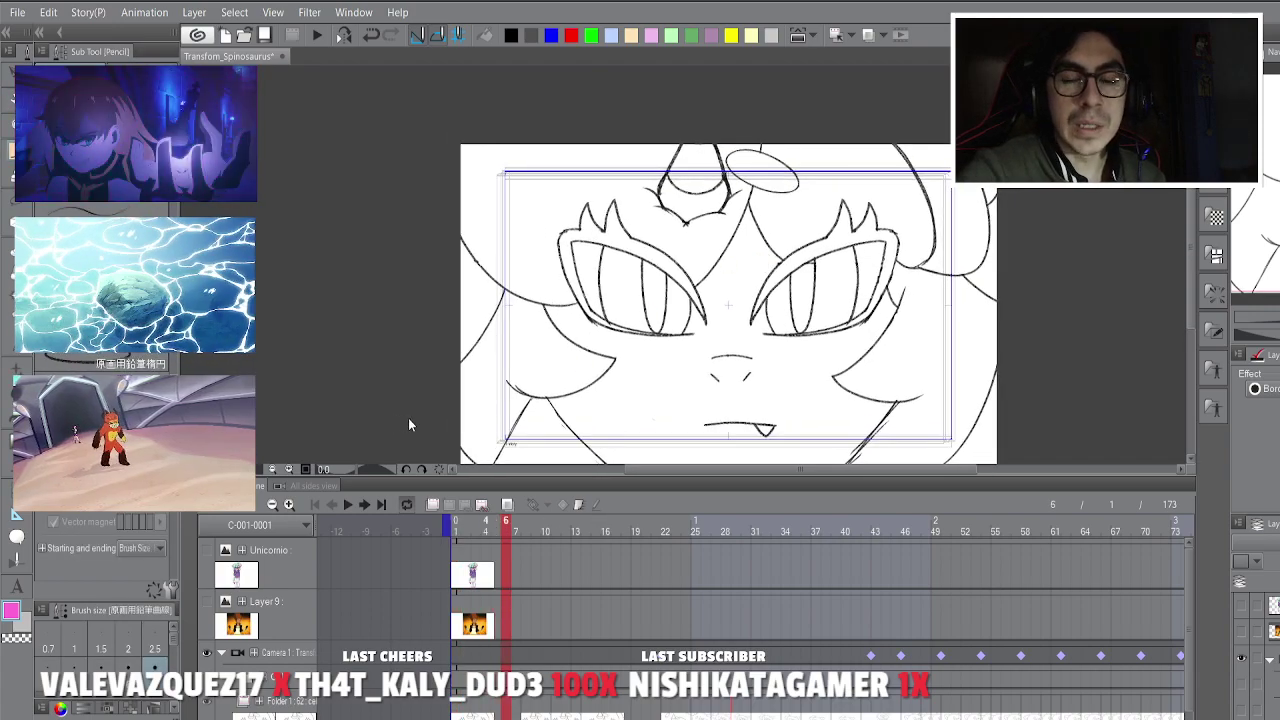
key(Right)
key(Left)
key(Left)
key(Left)
key(Left)
key(Left)
key(Left)
key(Left)
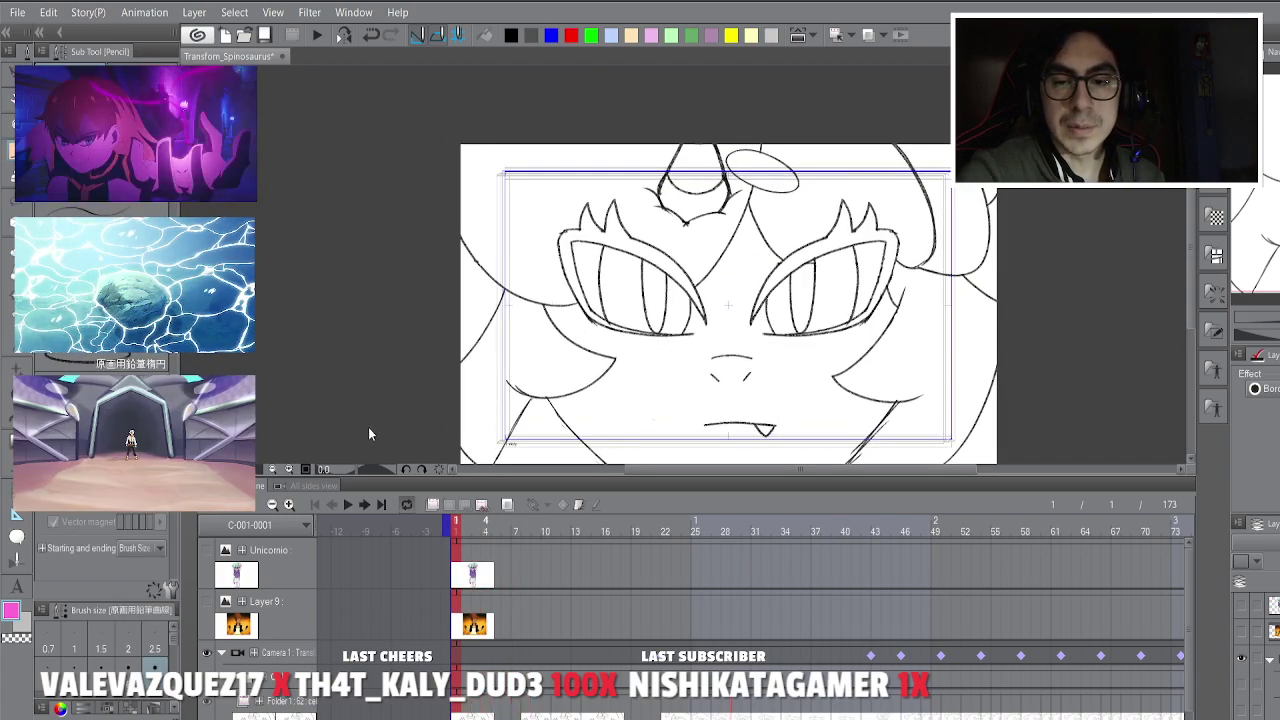
Examine the rough animation frame by frame from the close-up eyes at frame 1 to the wider character pose at frame 29.
key(Right)
key(Right)
key(Right)
key(Right)
key(Right)
key(Right)
key(Right)
key(Right)
key(Right)
key(Right)
key(Right)
key(Right)
key(Right)
key(Right)
key(Right)
key(Right)
key(Right)
key(Right)
key(Right)
key(Right)
key(Right)
key(Right)
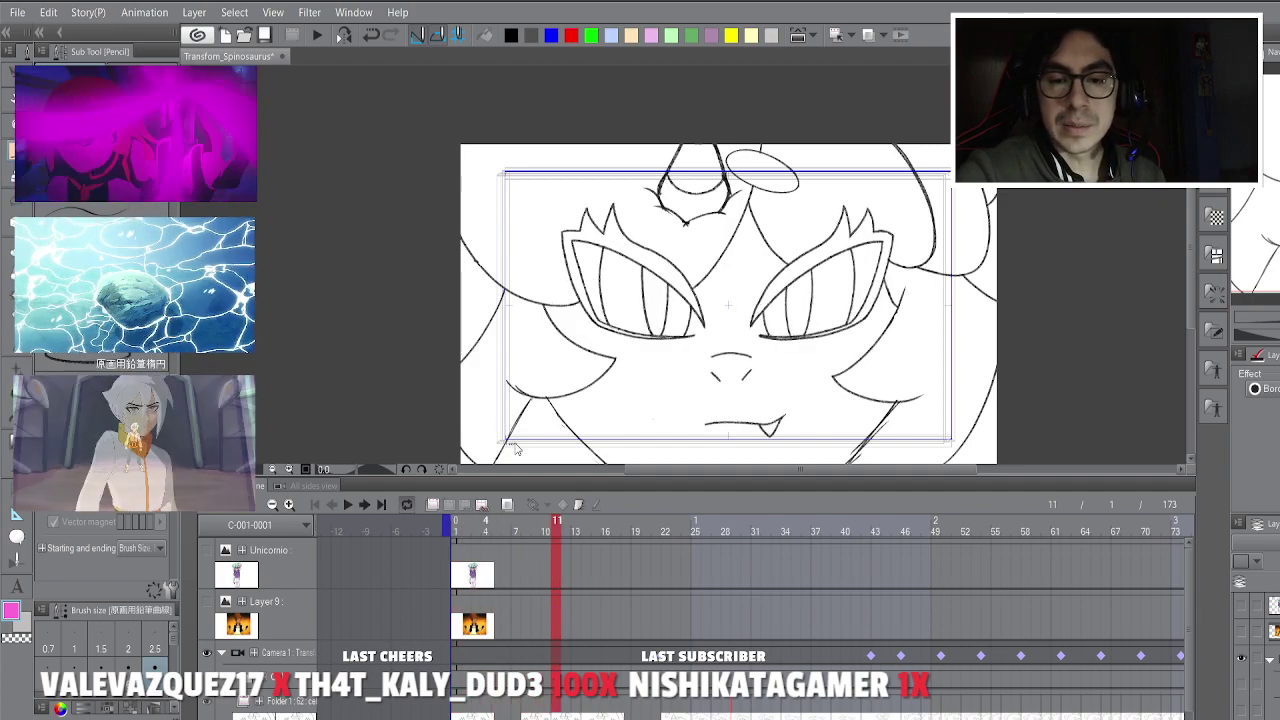
key(Right)
key(Right)
key(Right)
key(Right)
key(Left)
key(Left)
key(Left)
key(Right)
key(Right)
key(Right)
key(Right)
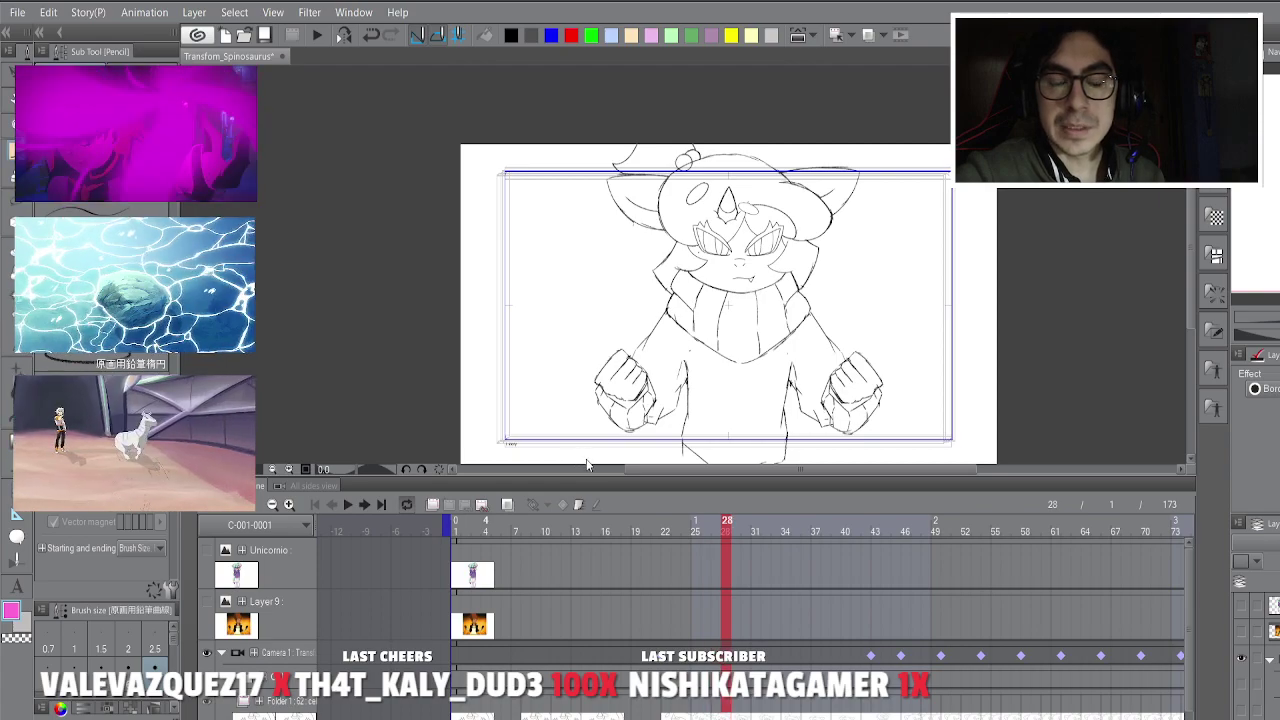
key(Right)
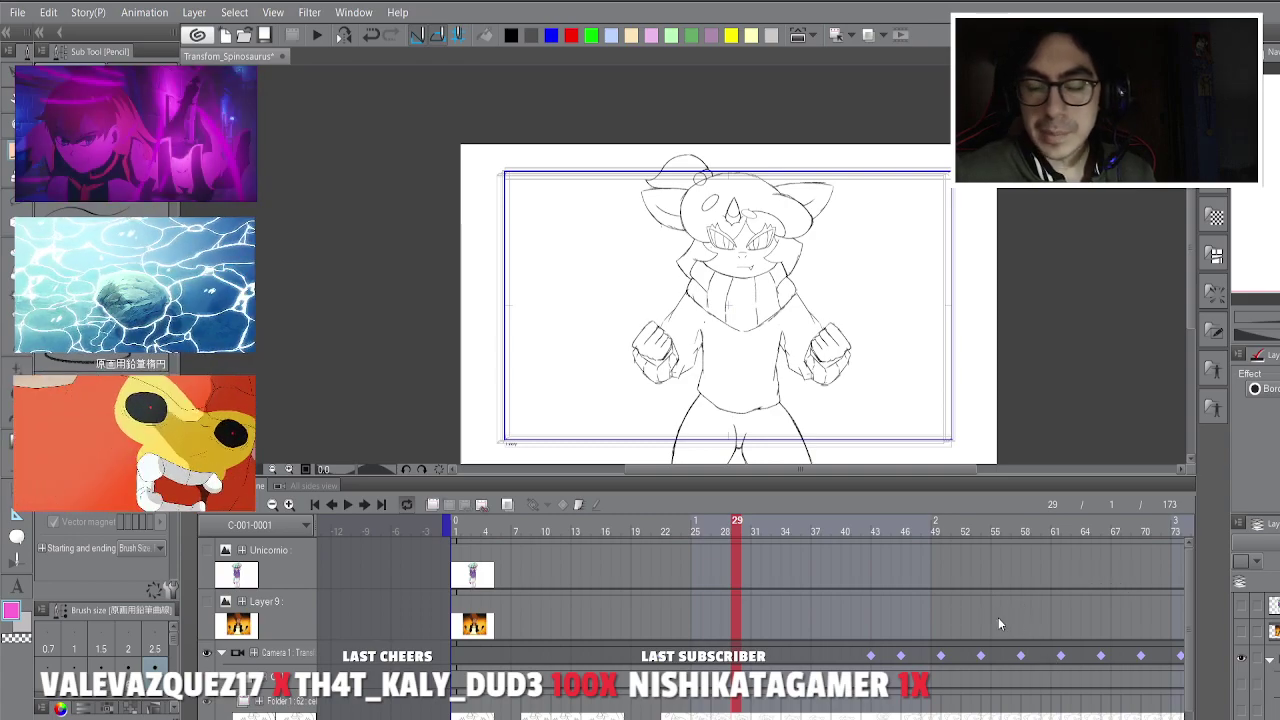
Step back from frame 29 to the close-up face around frame 20, and replay the pull-out up to frame 27.
key(Left)
key(Left)
key(Left)
key(Left)
key(Left)
key(Left)
key(Left)
key(Left)
key(Left)
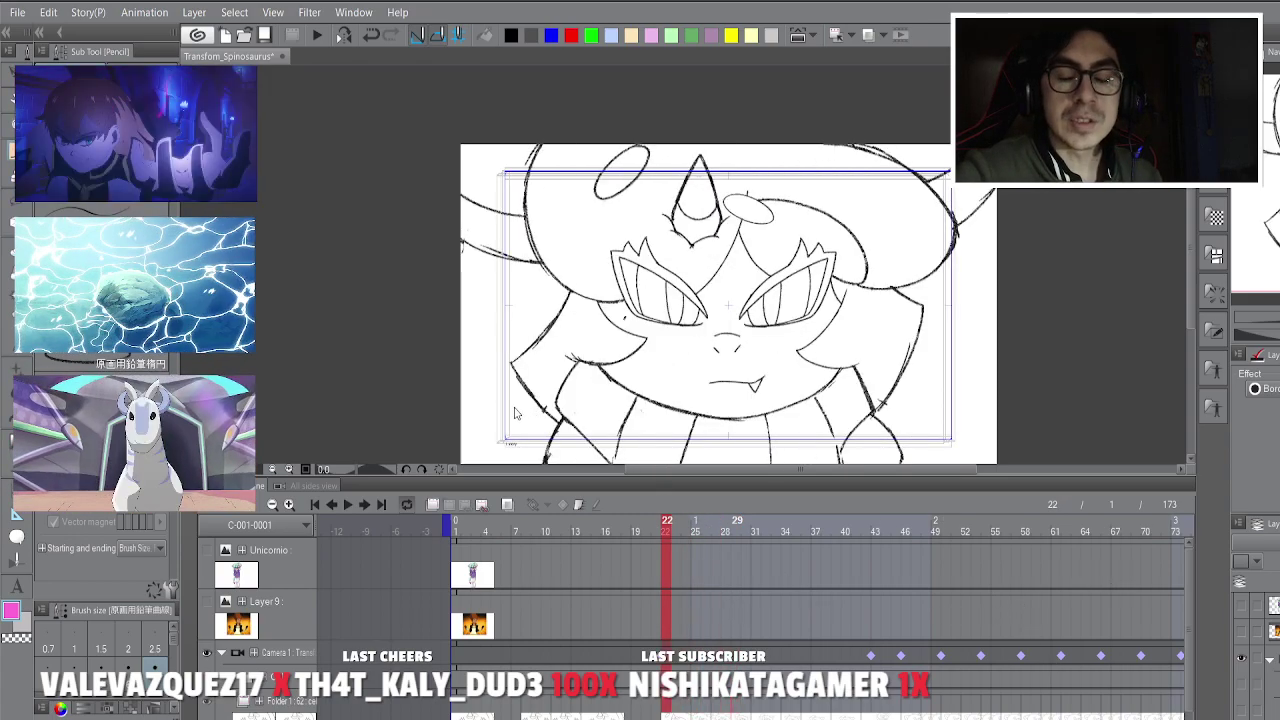
key(Left)
key(Left)
key(Right)
key(Right)
key(Right)
key(Right)
key(Right)
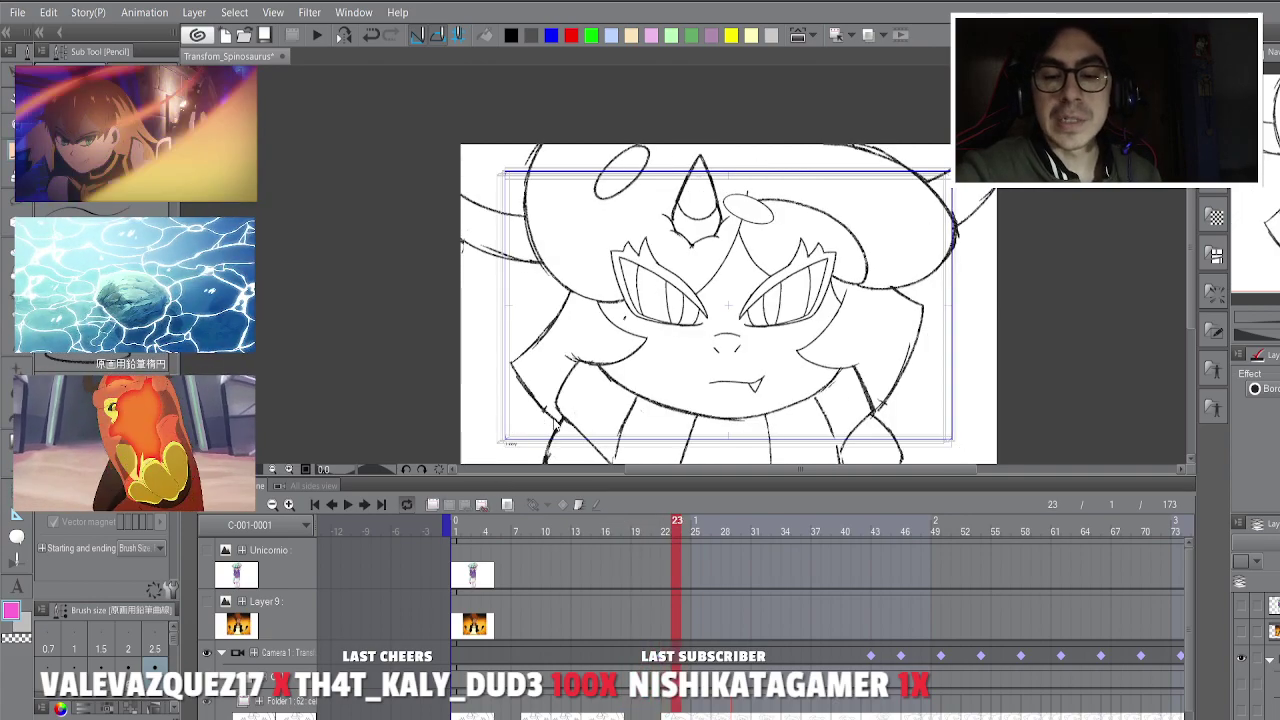
key(Right)
key(Right)
key(Right)
key(Right)
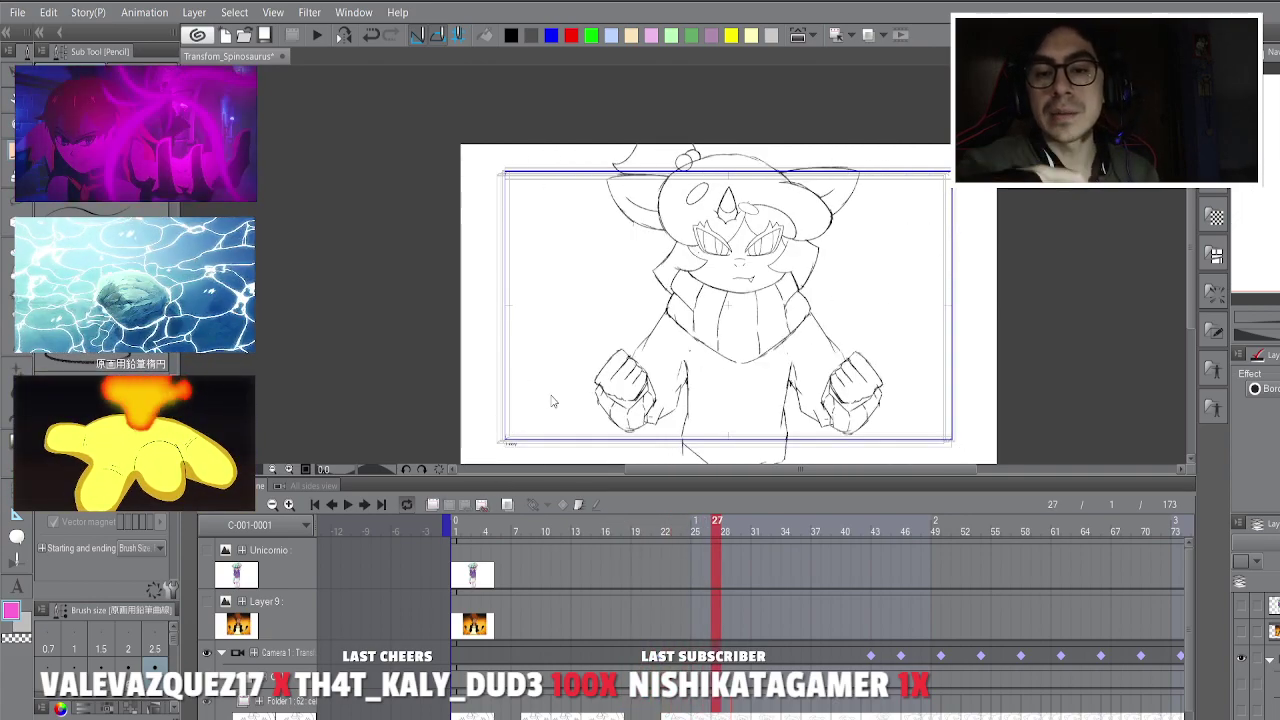
Review the transition from the close-up face at frame 20 to the clenched-fists pose at frame 30.
key(Left)
key(Left)
key(Left)
key(Left)
key(Left)
key(Left)
key(Left)
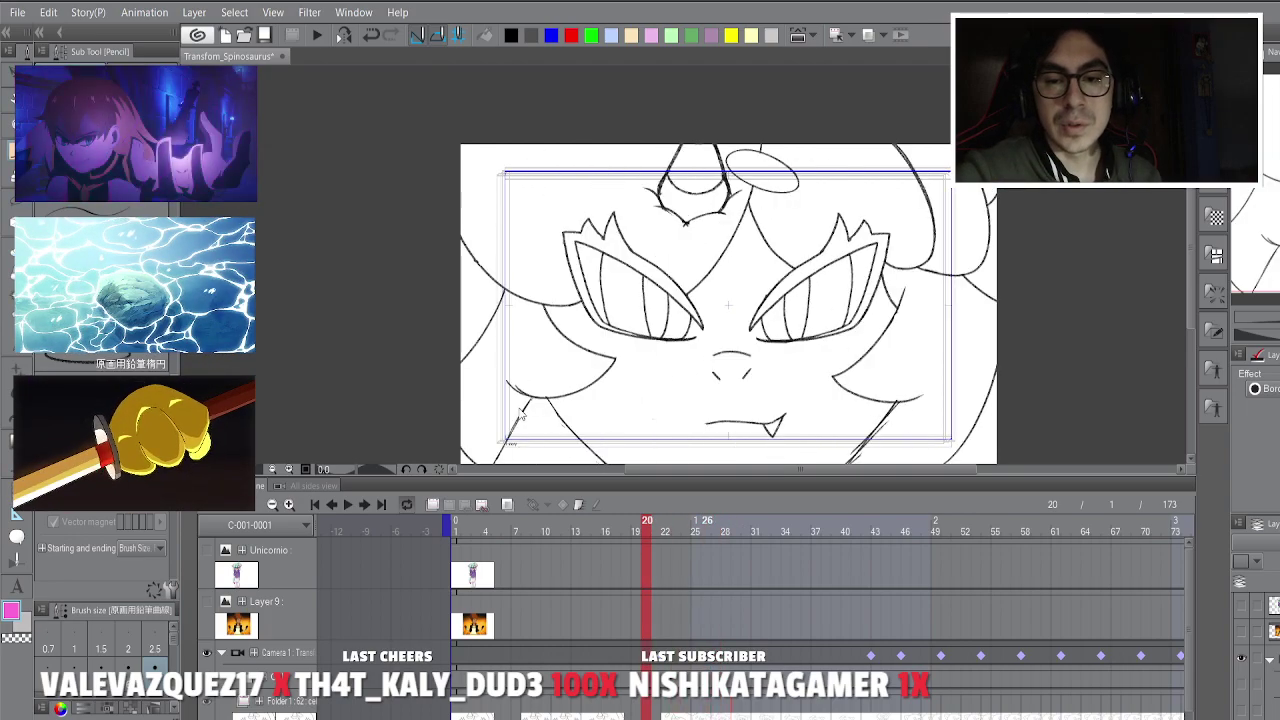
key(Right)
key(Right)
key(Right)
key(Right)
key(Right)
key(Right)
key(Right)
key(Right)
key(Right)
key(Right)
key(Right)
key(Right)
key(Right)
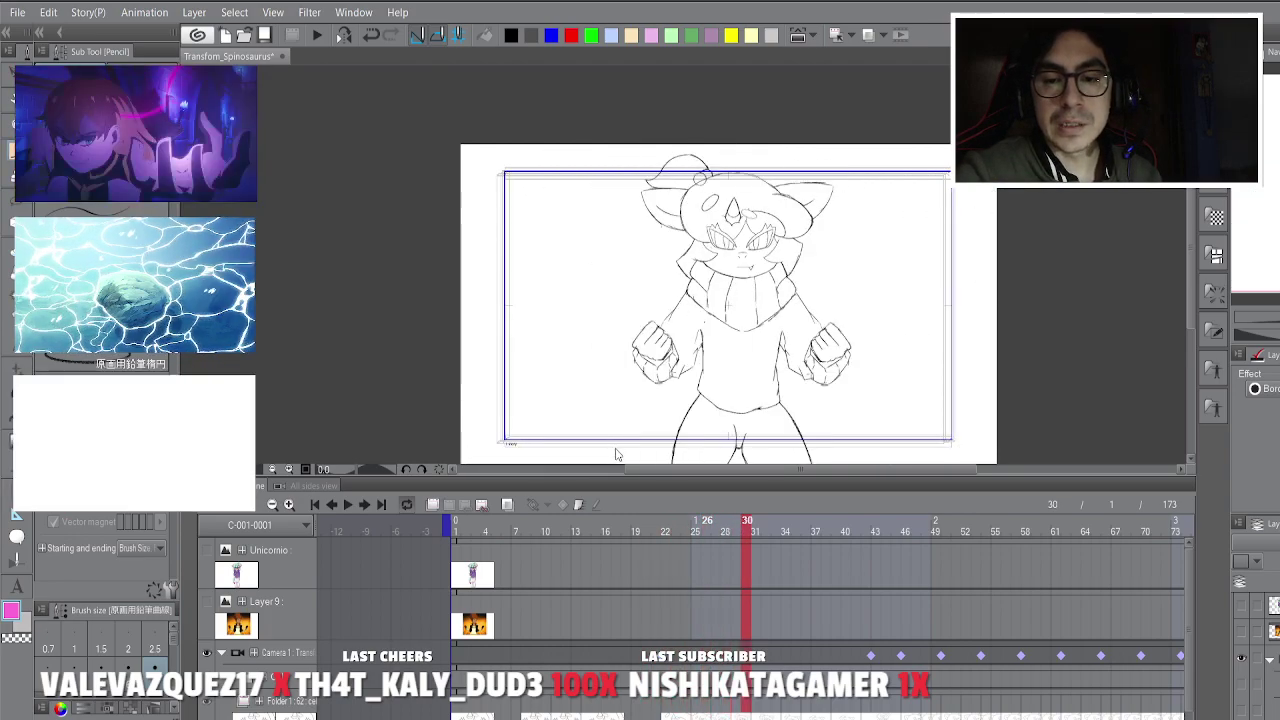
Examine the open-mouth pose up to frame 39, and step back to the close-up face at frame 21.
key(Right)
key(Right)
key(Right)
key(Right)
key(Right)
key(Right)
key(Right)
key(Right)
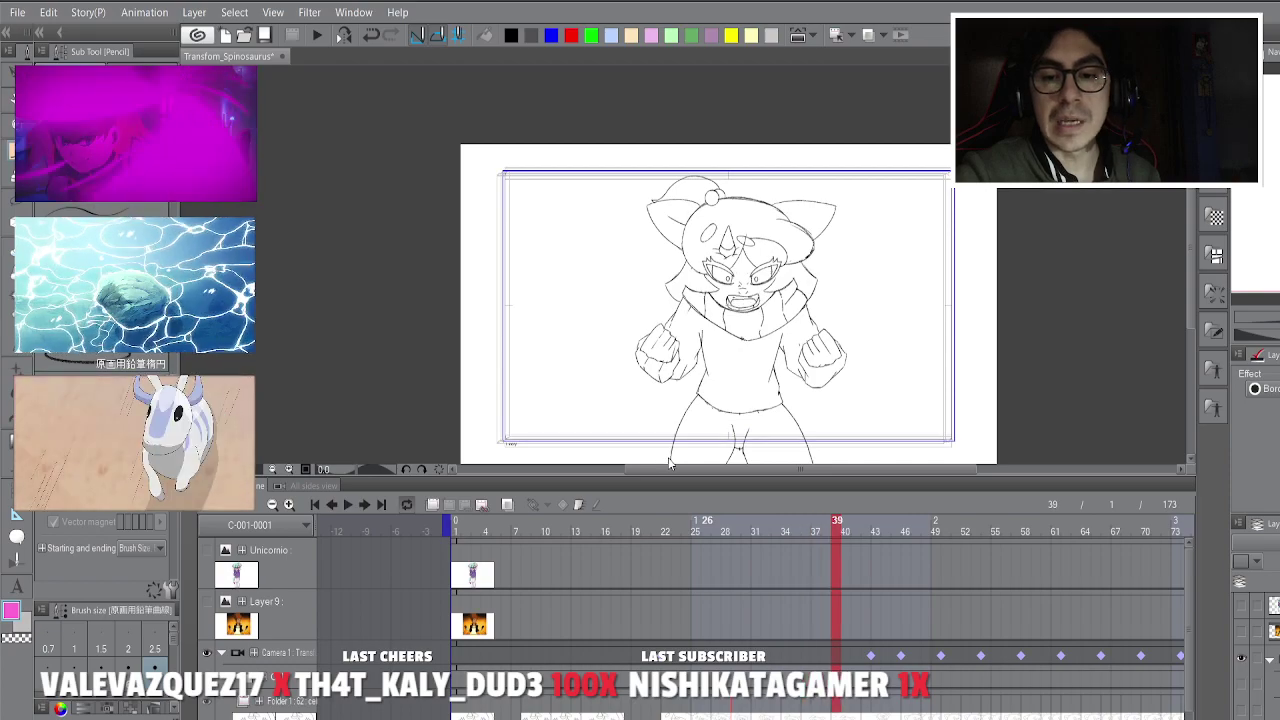
key(Left)
key(Left)
key(Left)
key(Left)
key(Left)
key(Left)
key(Left)
key(Left)
key(Left)
key(Left)
key(Left)
key(Left)
key(Left)
key(Left)
key(Left)
key(Left)
key(Left)
key(Left)
key(Left)
key(Left)
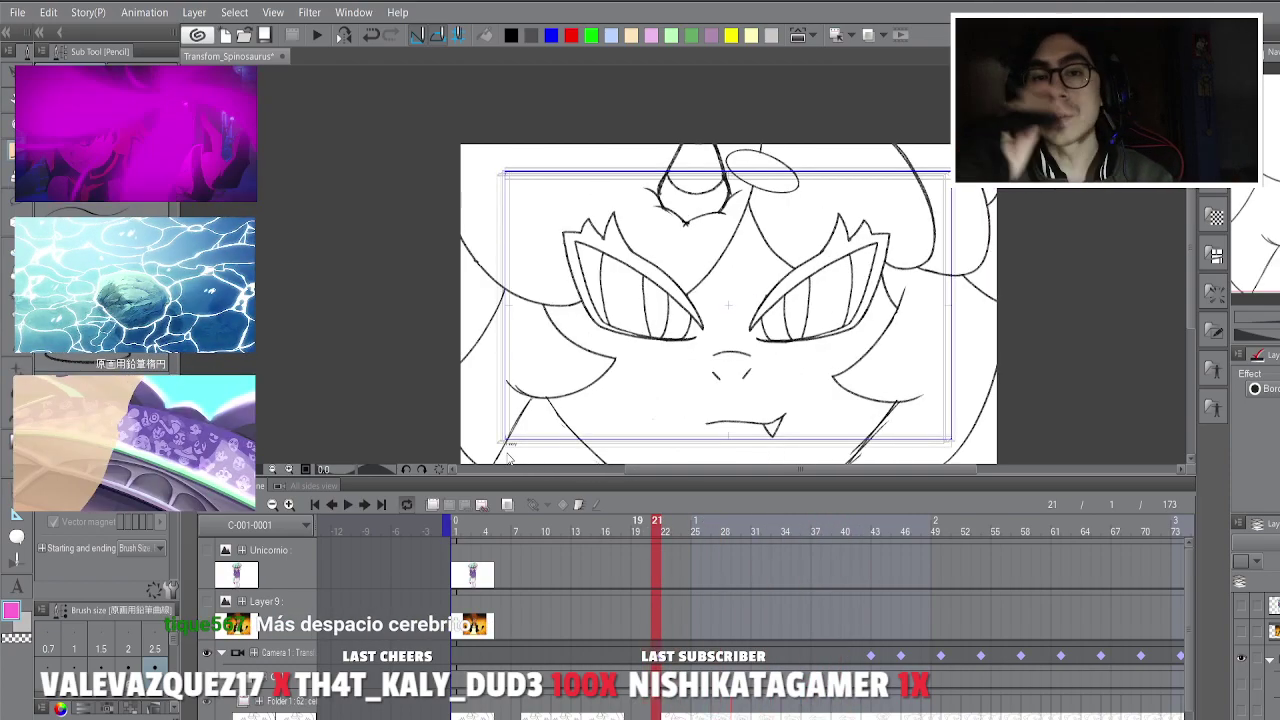
Recheck the rough pull-out drawings from frame 22 onward, ending on the clenched-fists pose at frame 27.
key(Right)
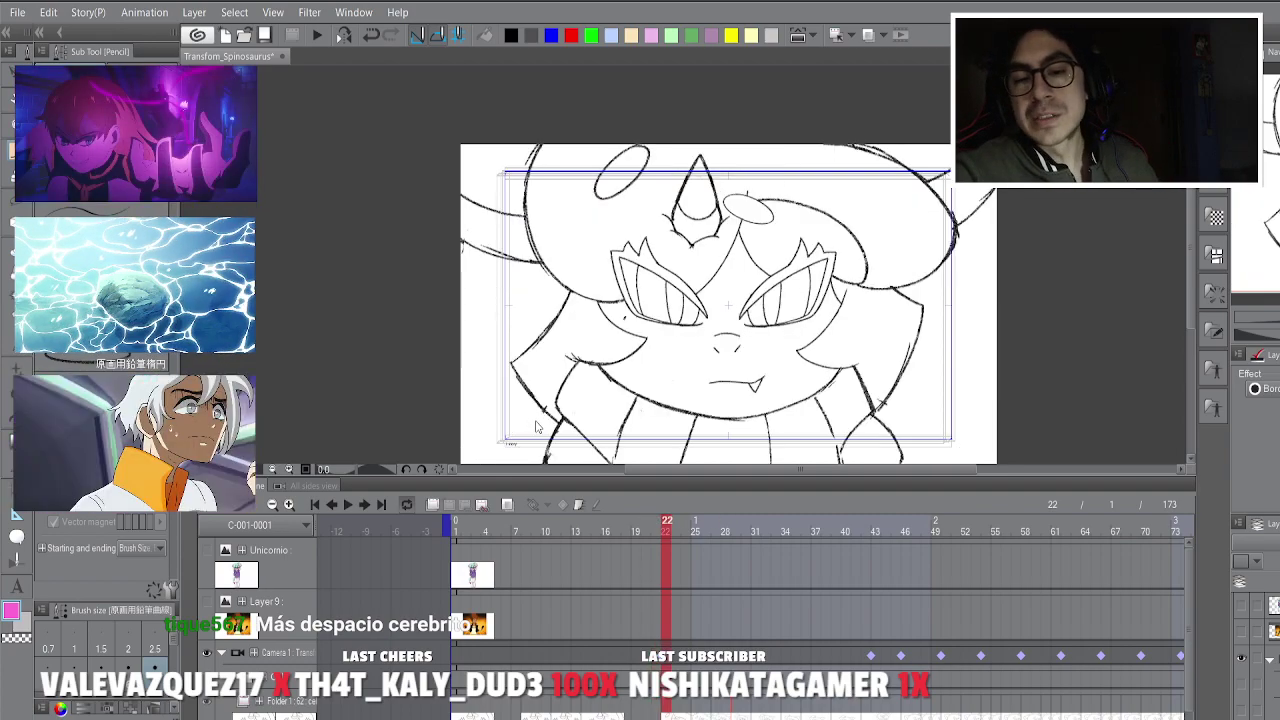
key(Right)
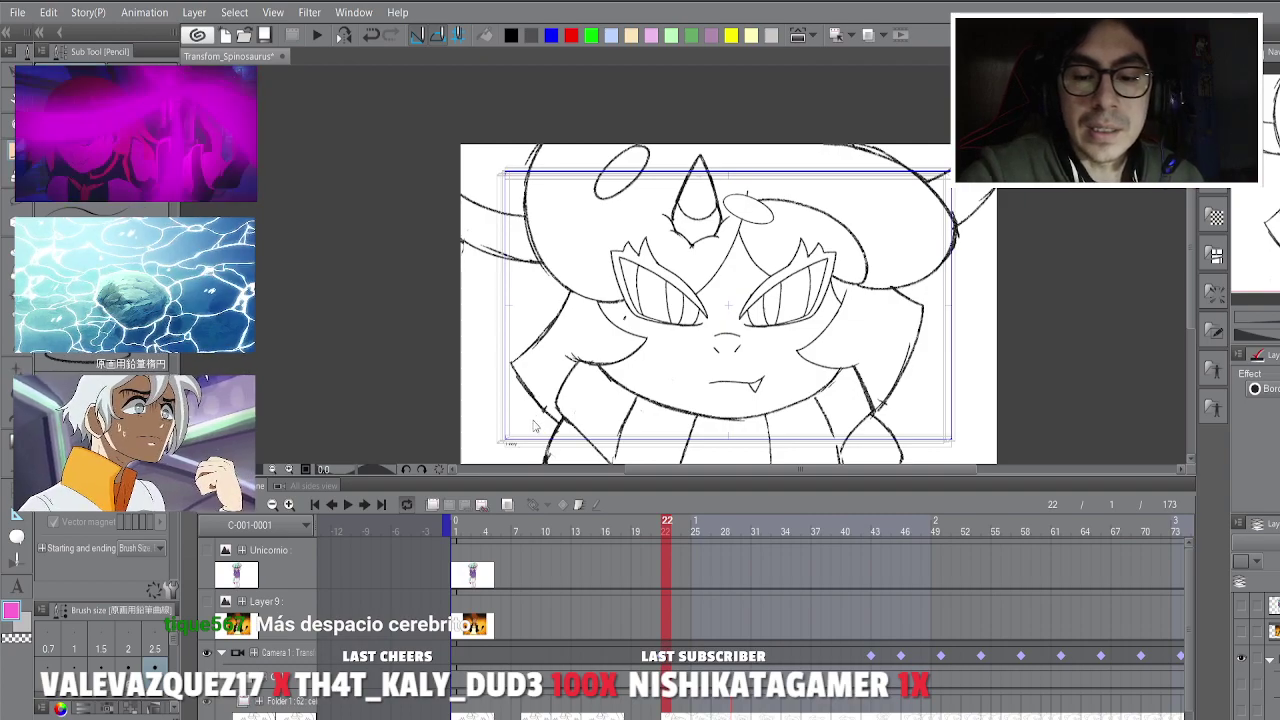
key(Right)
key(Right)
key(Right)
key(Right)
key(Right)
key(Right)
key(Right)
key(Right)
key(Left)
key(Left)
key(Left)
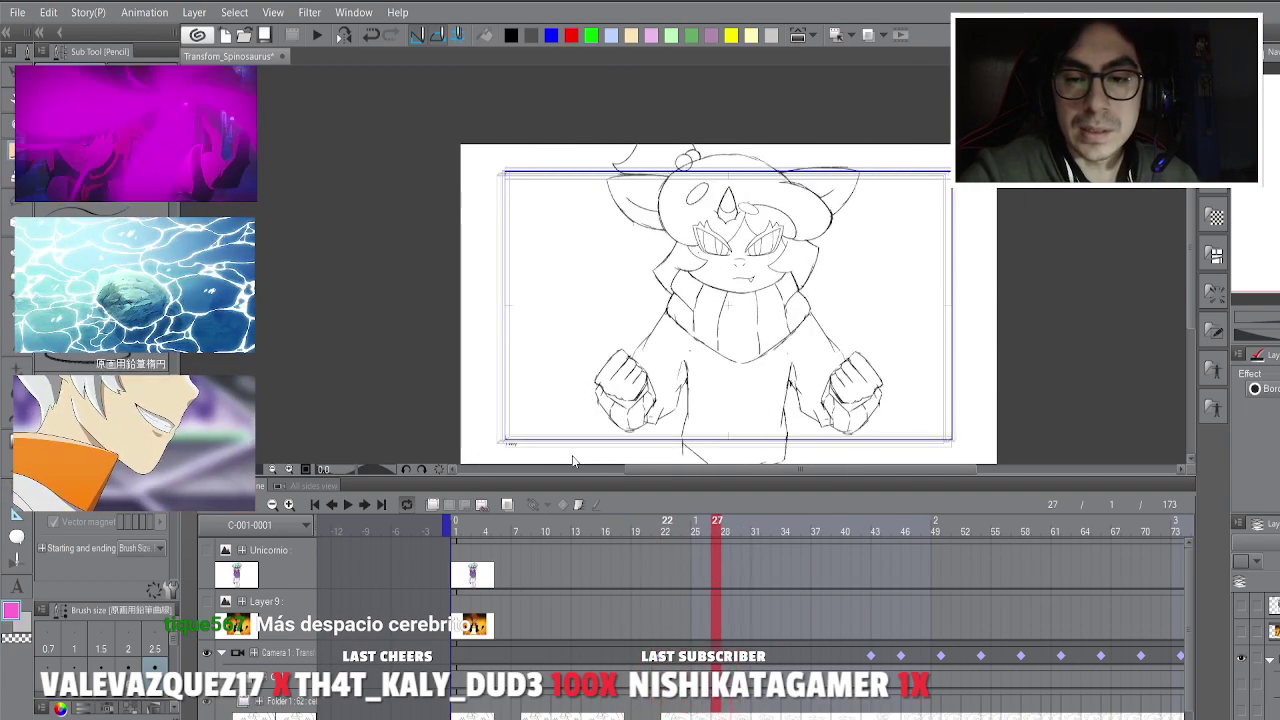
Step through the drawings from the clenched-fists pose at frame 27 to the open-mouth pose at frame 41.
key(Right)
key(Right)
key(Right)
key(Right)
key(Right)
key(Right)
key(Right)
key(Right)
key(Right)
key(Right)
key(Right)
key(Right)
key(Right)
key(Right)
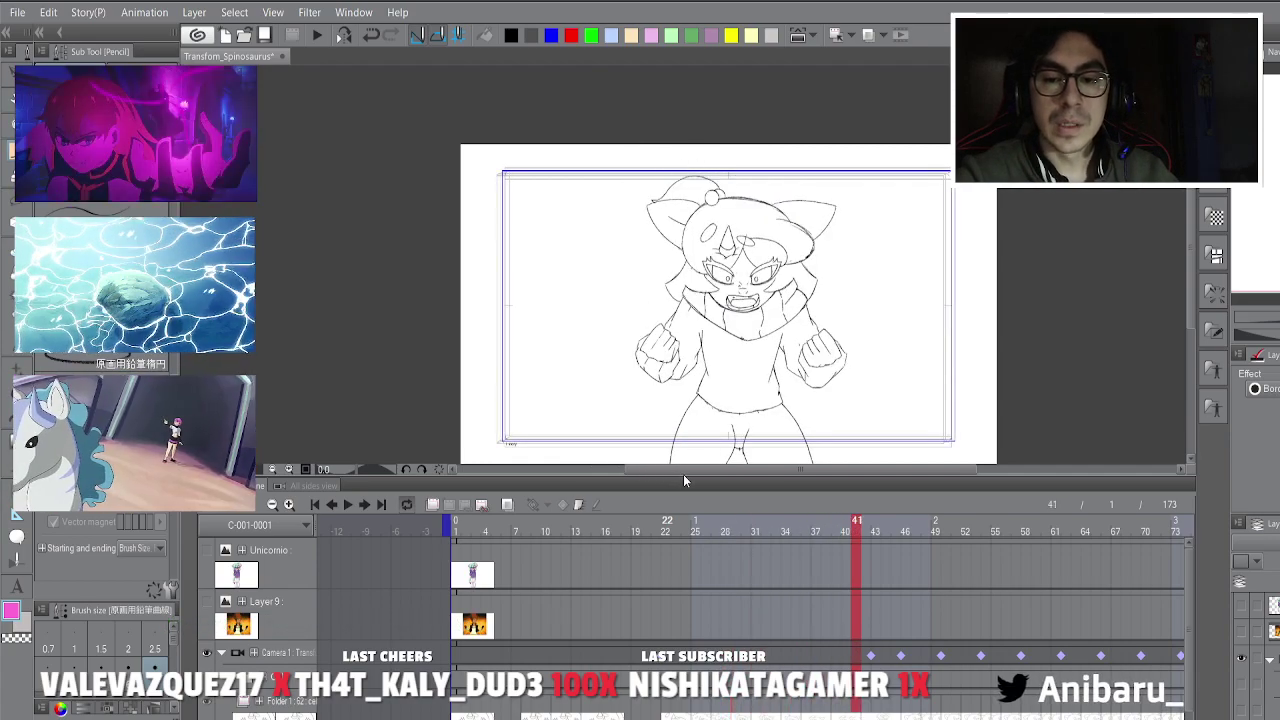
Examine the transition from the open-mouth pose at frame 41 to the leaning, shouting pose at frame 52.
key(Right)
key(Right)
key(Right)
key(Right)
key(Right)
key(Right)
key(Right)
key(Right)
key(Right)
key(Right)
key(Right)
key(Right)
key(Right)
key(Left)
key(Left)
key(Left)
key(Left)
key(Left)
key(Right)
key(Right)
key(Right)
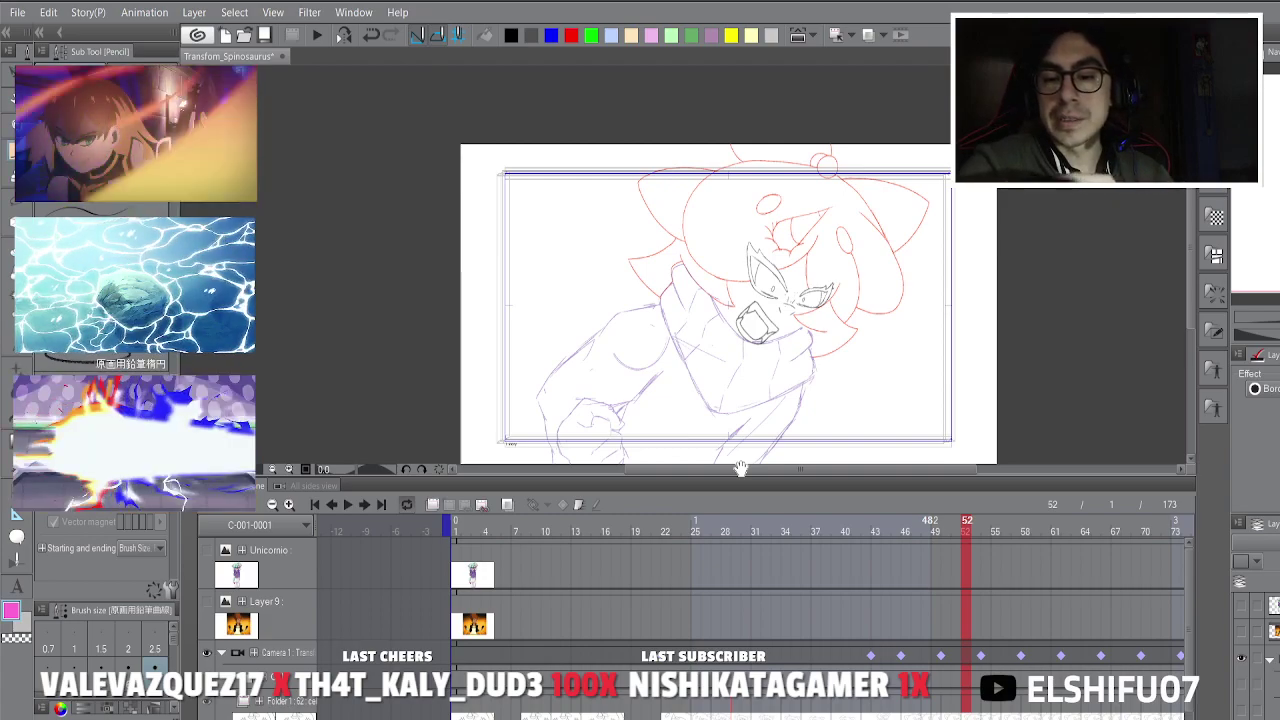
Review the rough red and blue drawings of the shouting pose from frame 52 to frame 62.
key(Left)
key(Right)
key(Right)
key(Right)
key(Right)
key(Right)
key(Right)
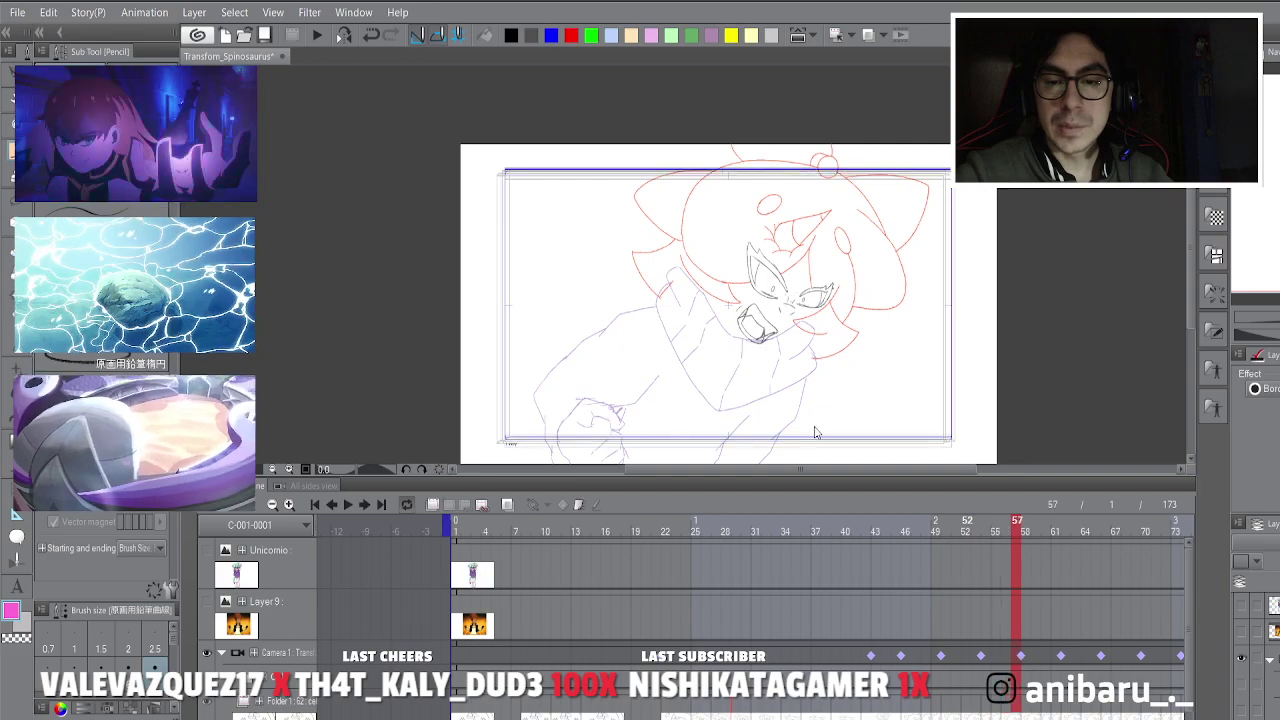
key(Right)
key(Right)
key(Right)
key(Right)
key(Right)
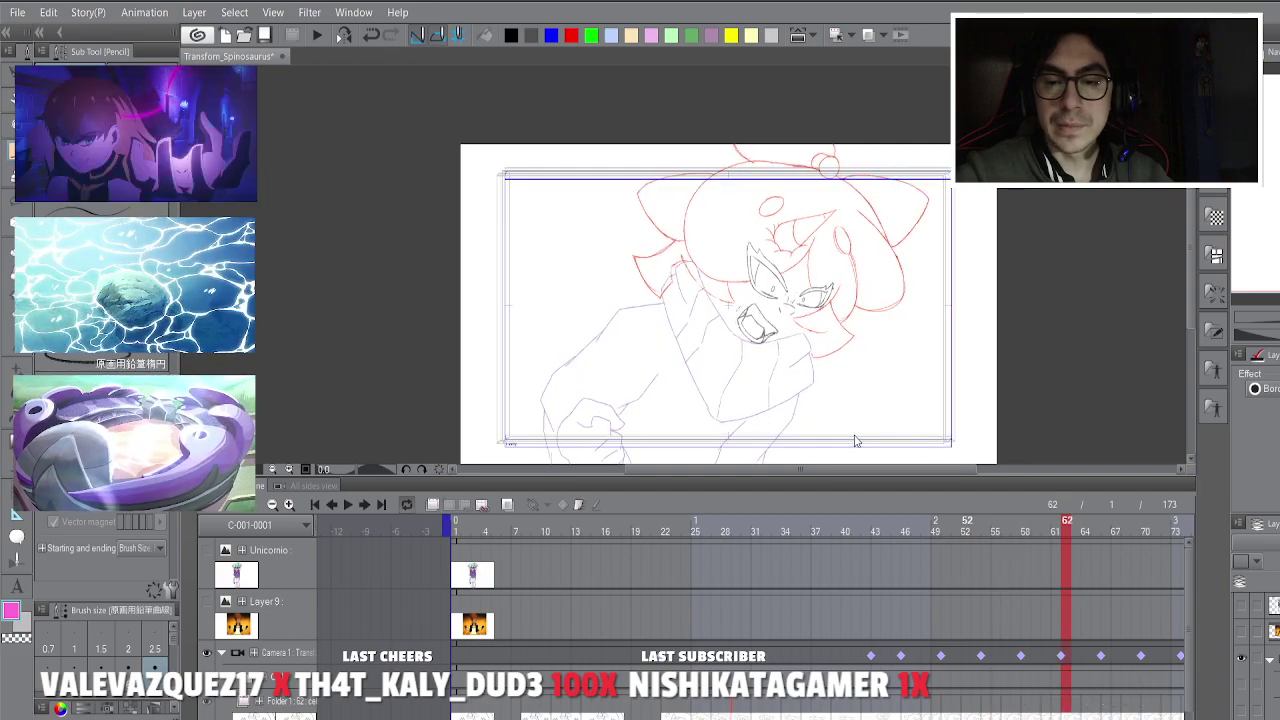
Step back a few frames from frame 62 and examine the shouting pose's hair and arm movement up to frame 67.
key(Left)
key(Left)
key(Left)
key(Left)
key(Right)
key(Right)
key(Right)
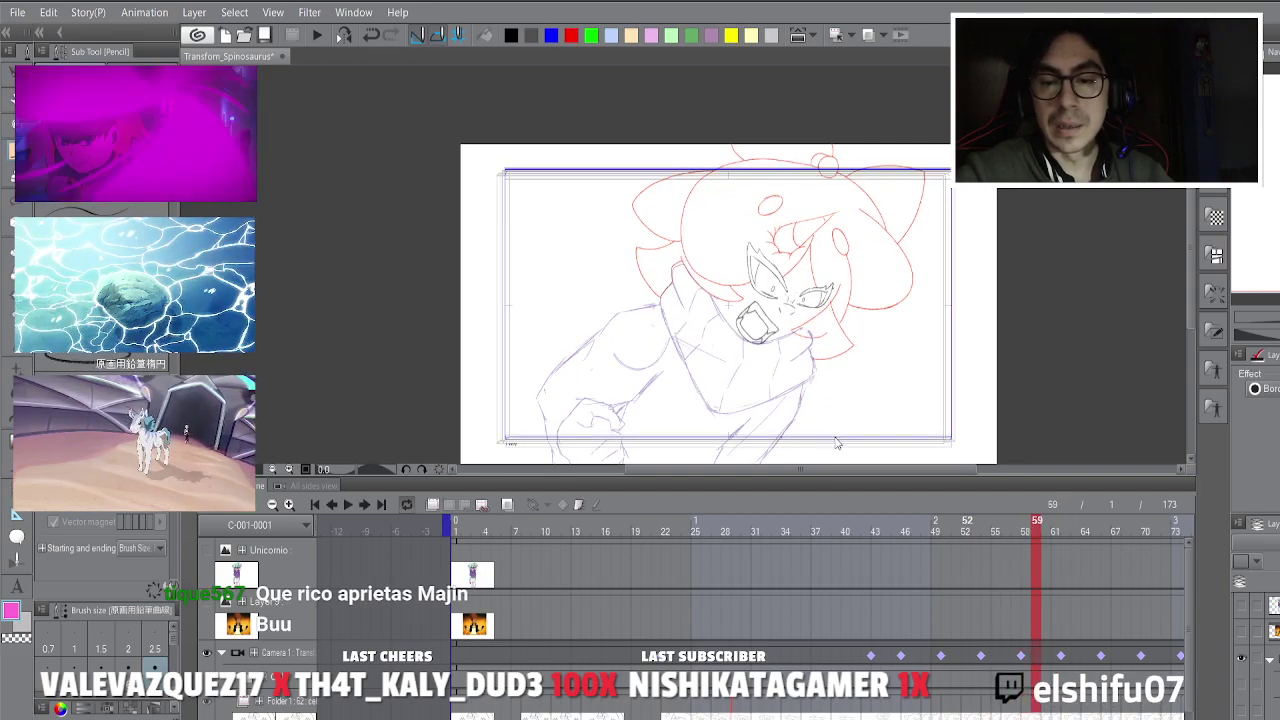
key(Right)
key(Right)
key(Right)
key(Right)
key(Right)
key(Right)
key(Right)
key(Right)
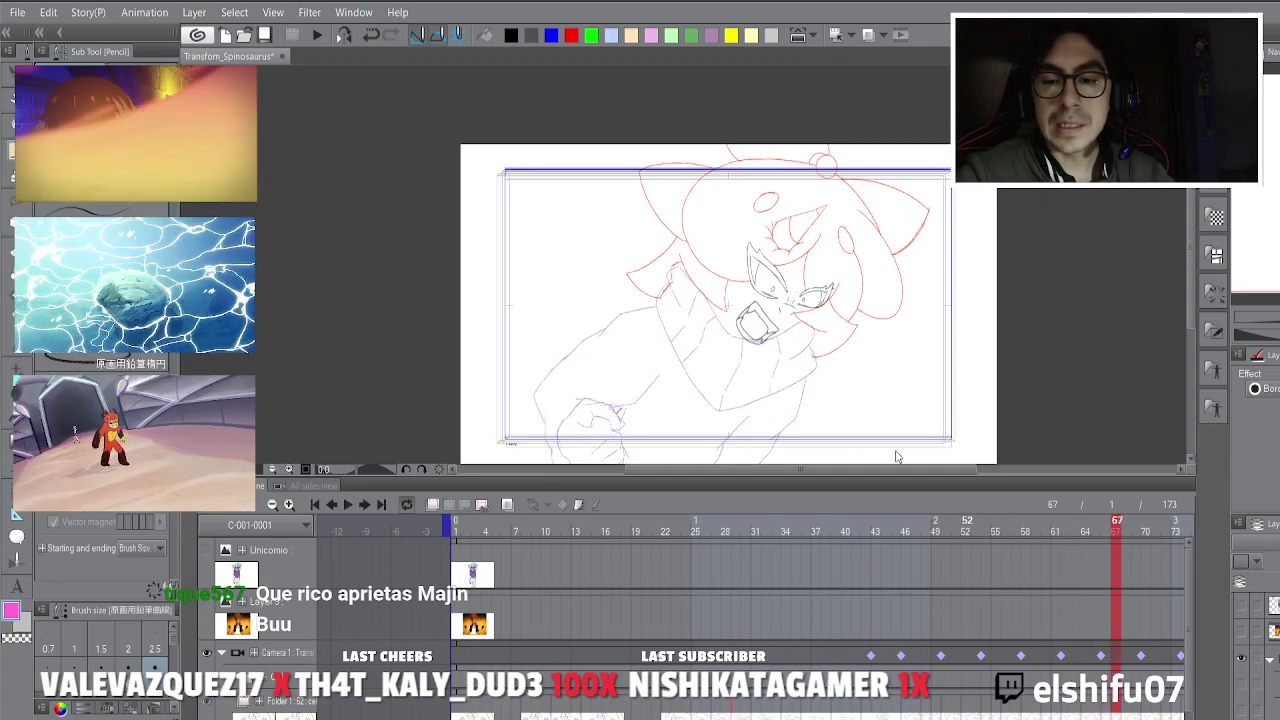
Step back through the shouting-pose drawings from frame 67 to frame 52.
key(Left)
key(Left)
key(Left)
key(Left)
key(Left)
key(Left)
key(Left)
key(Left)
key(Left)
key(Left)
key(Left)
key(Left)
key(Left)
key(Left)
key(Left)
key(Left)
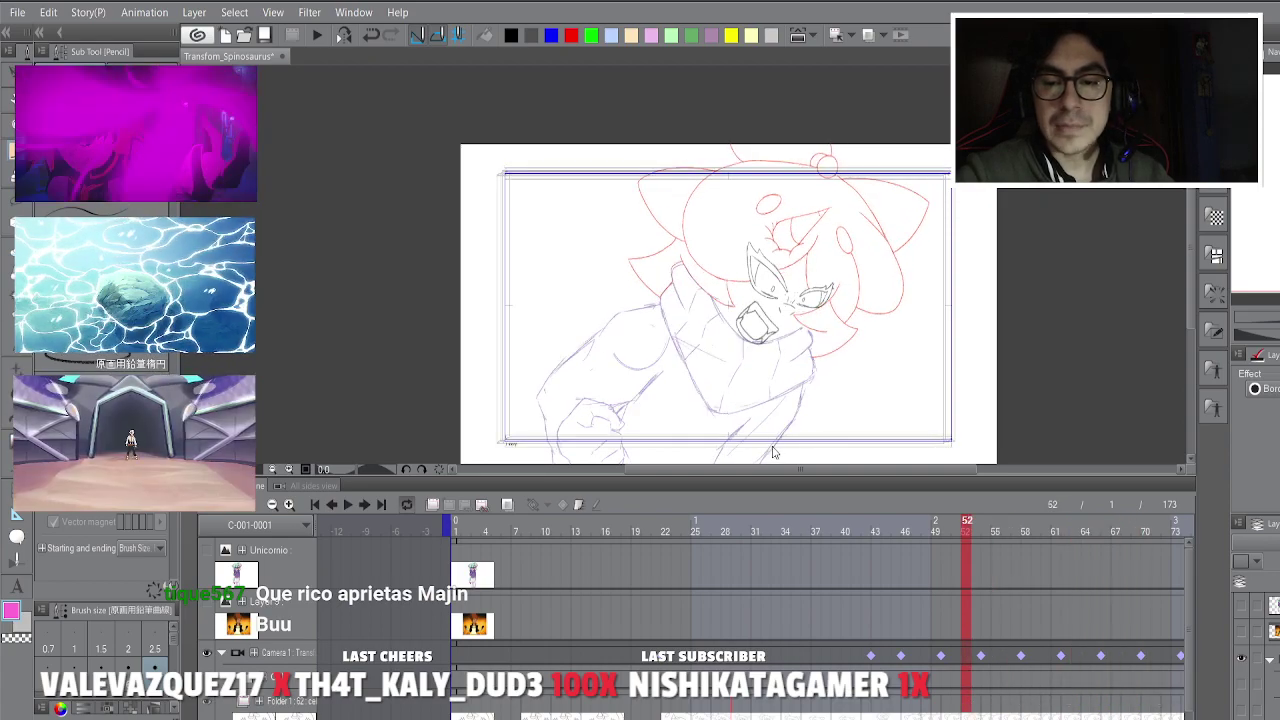
Replay the shouting pose frame by frame from frame 52 to frame 65.
key(Right)
key(Right)
key(Right)
key(Right)
key(Right)
key(Right)
key(Right)
key(Right)
key(Right)
key(Right)
key(Right)
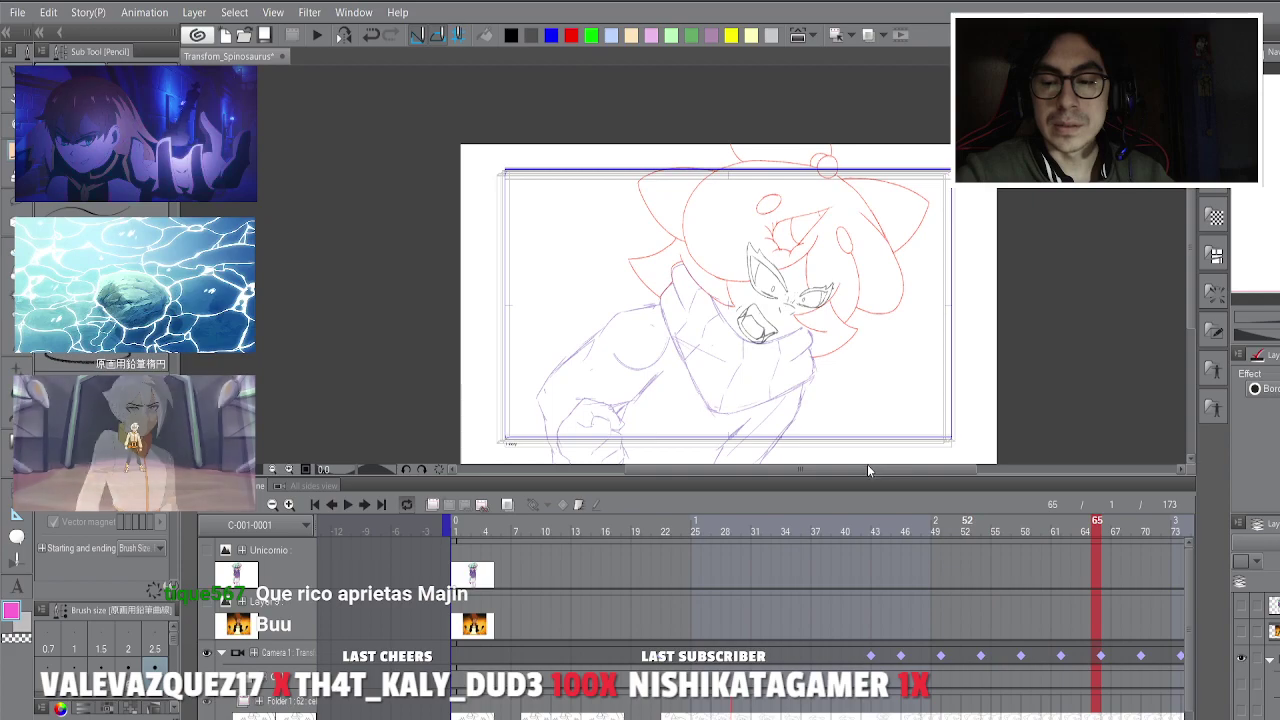
Return to frame 60 of the shouting pose and recheck its drawings up to frame 67.
key(Left)
key(Left)
drag(488, 716, 555, 718)
key(Left)
key(Left)
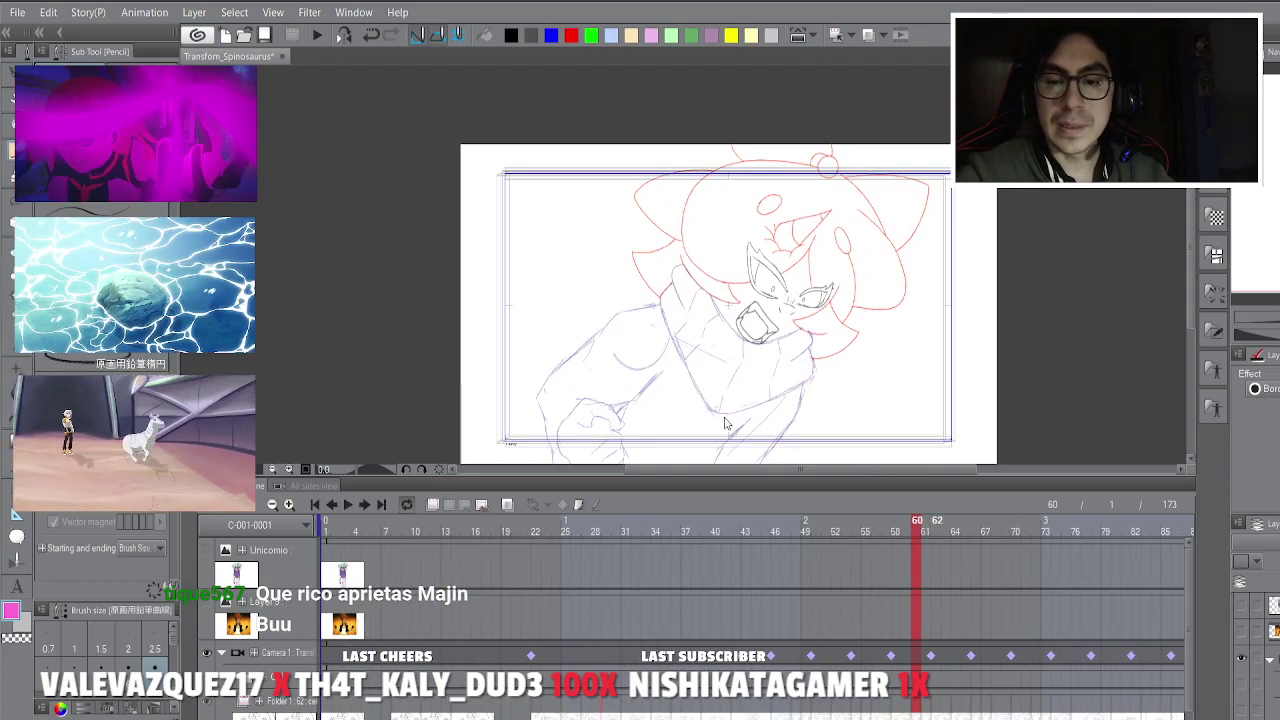
key(Right)
key(Right)
key(Right)
key(Right)
key(Right)
key(Right)
key(Right)
key(Right)
key(Right)
key(Right)
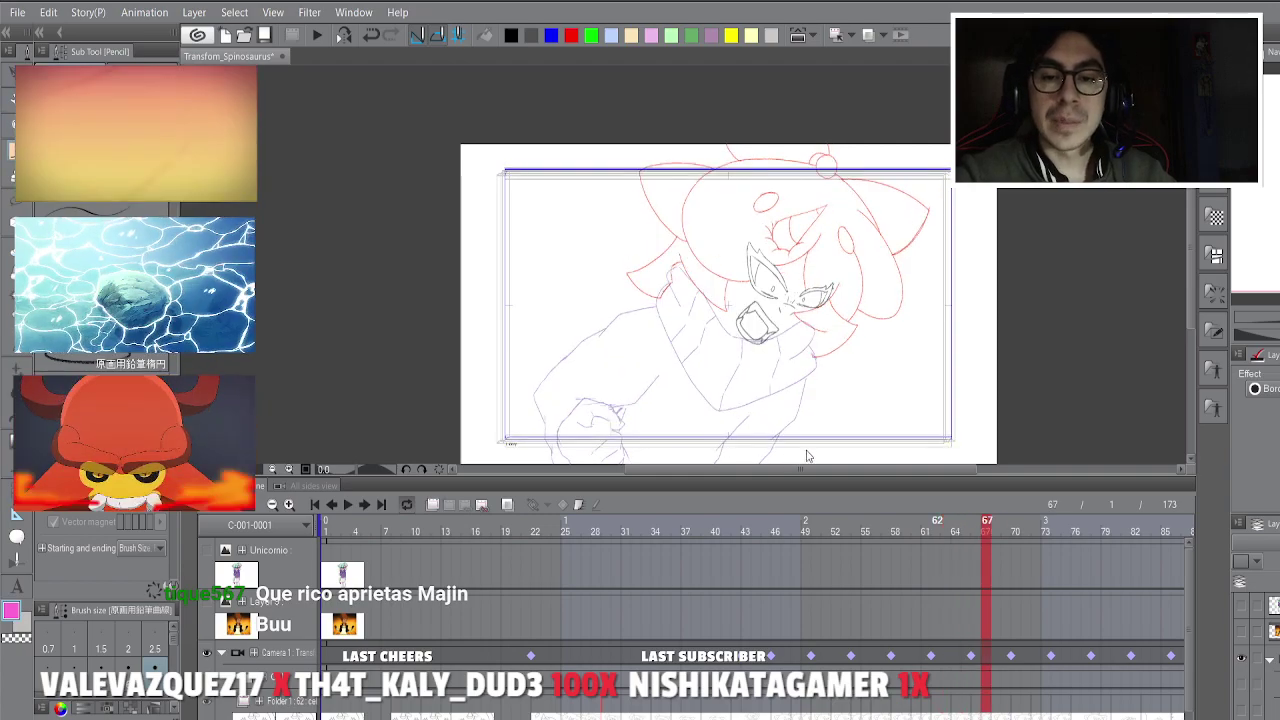
Compare the shouting-pose drawings again while stepping backward from frame 67 to frame 60.
key(Left)
key(Left)
key(Left)
key(Left)
key(Left)
key(Left)
key(Left)
key(Left)
key(Left)
key(Left)
key(Left)
key(Left)
key(Left)
key(Left)
key(Left)
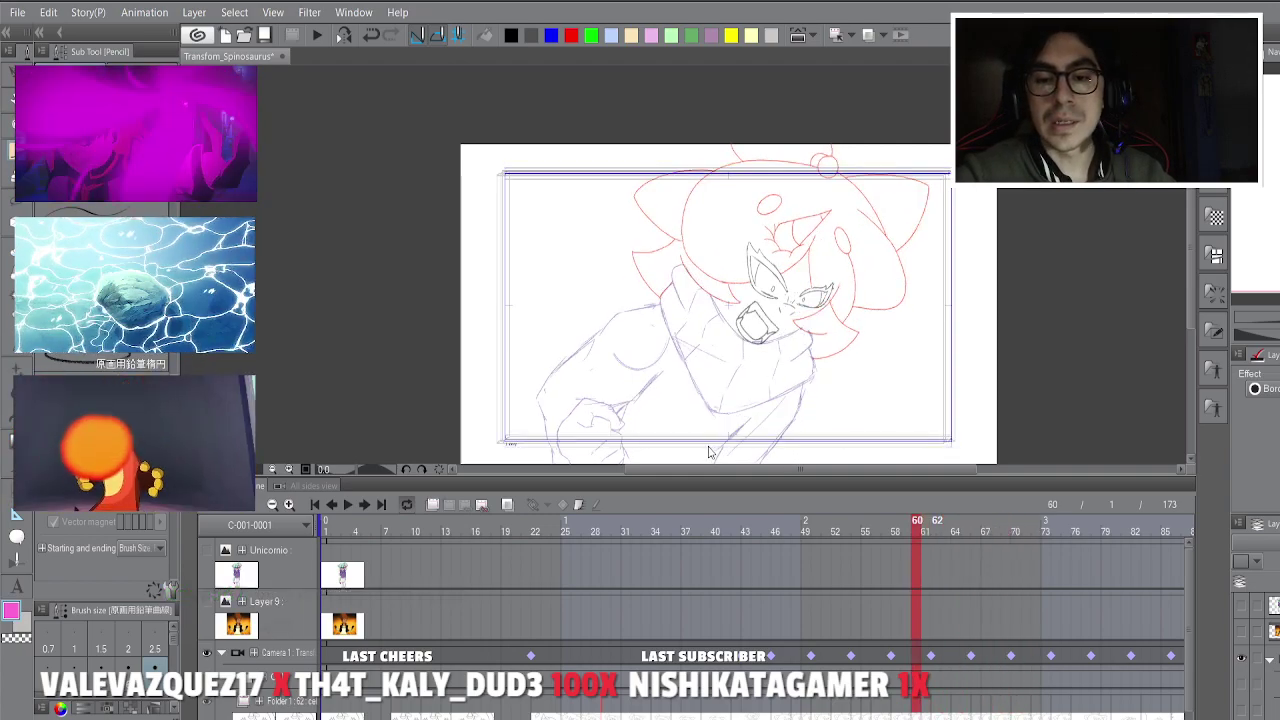
Recheck the shouting-pose drawings from frame 60 onward, ending on frame 65.
key(Right)
key(Right)
key(Right)
key(Right)
key(Right)
key(Right)
key(Right)
key(Right)
key(Right)
key(Right)
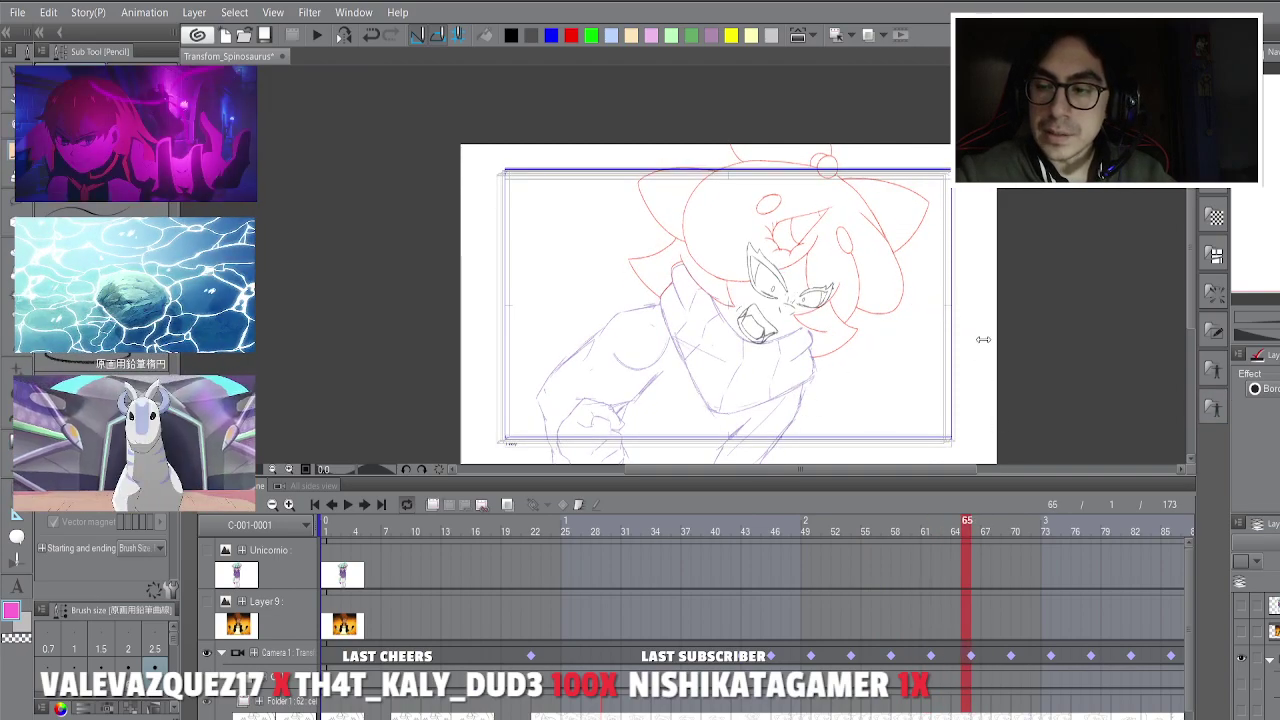
Widen the side panels and enlarge the layer list to examine the ANIMATION ROUGH folder and its cels.
drag(982, 343, 800, 326)
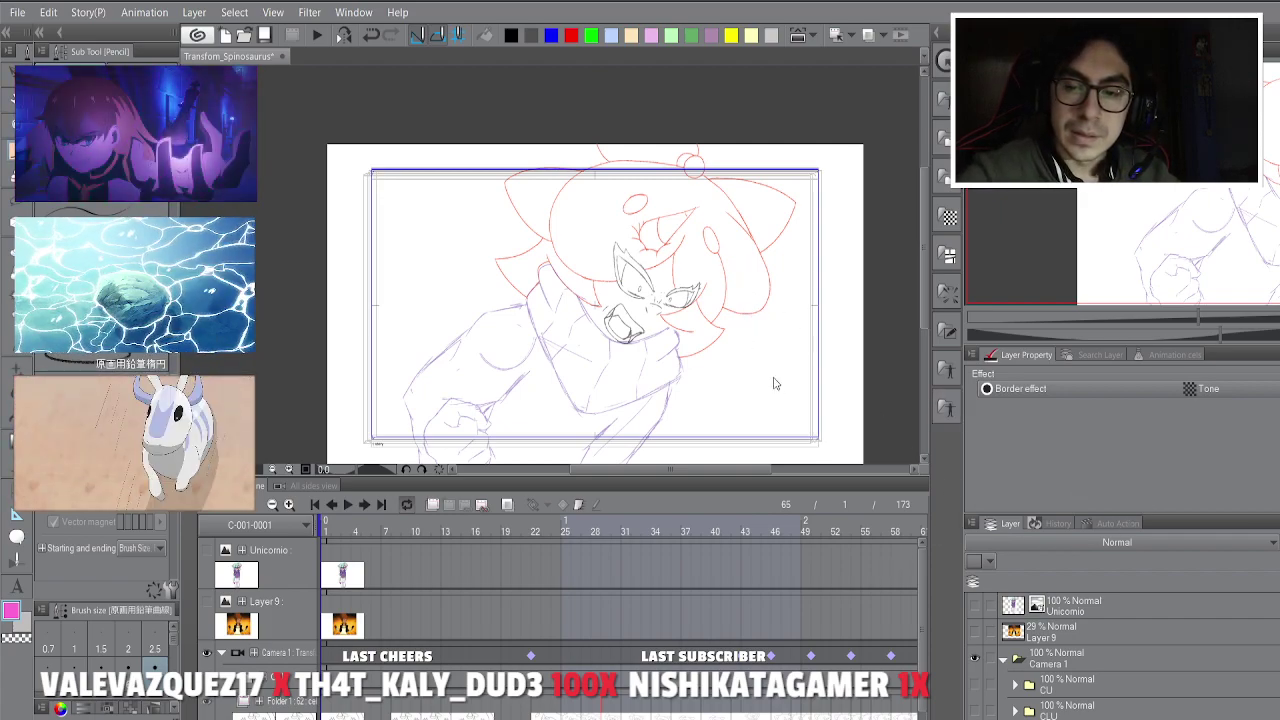
drag(766, 375, 584, 358)
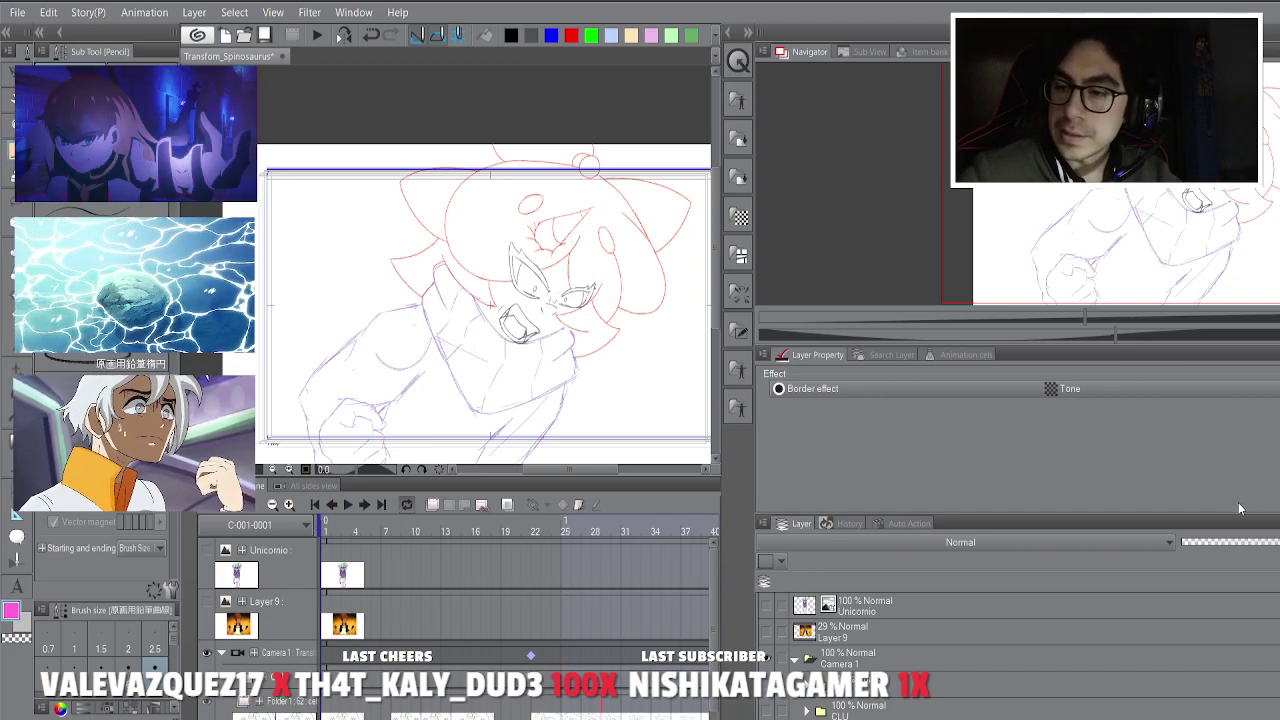
drag(860, 515, 782, 357)
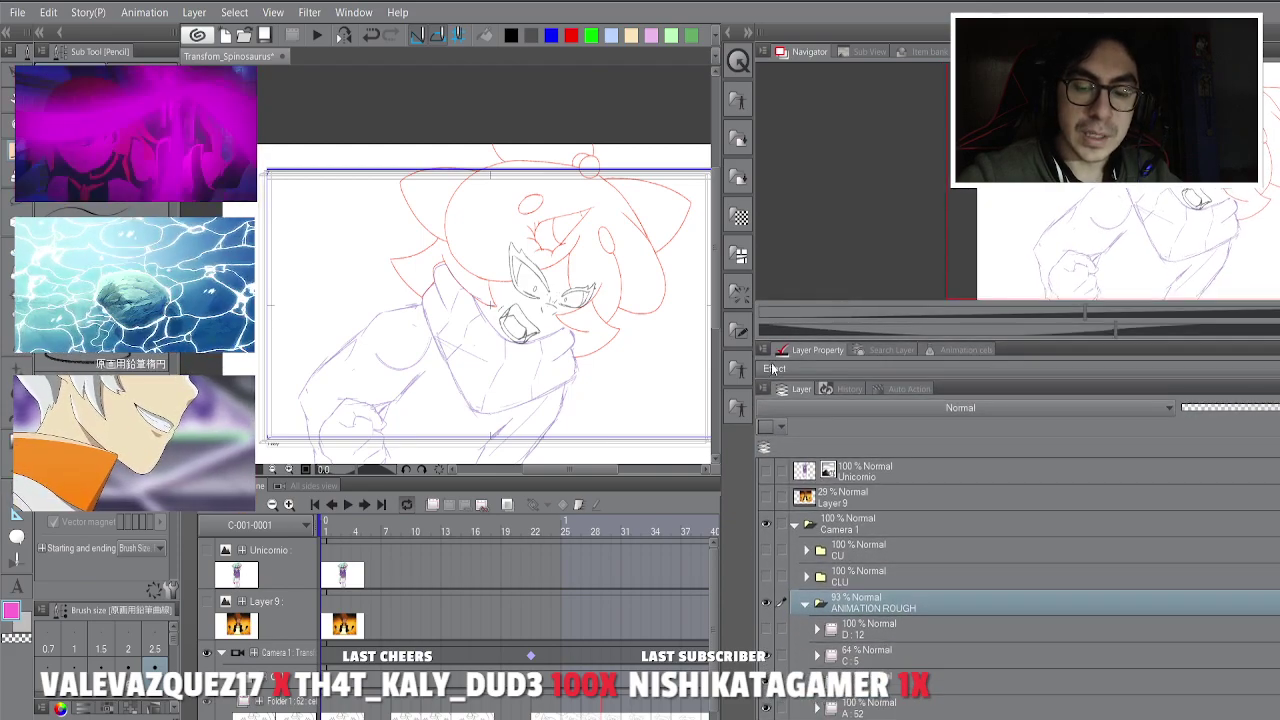
click(653, 524)
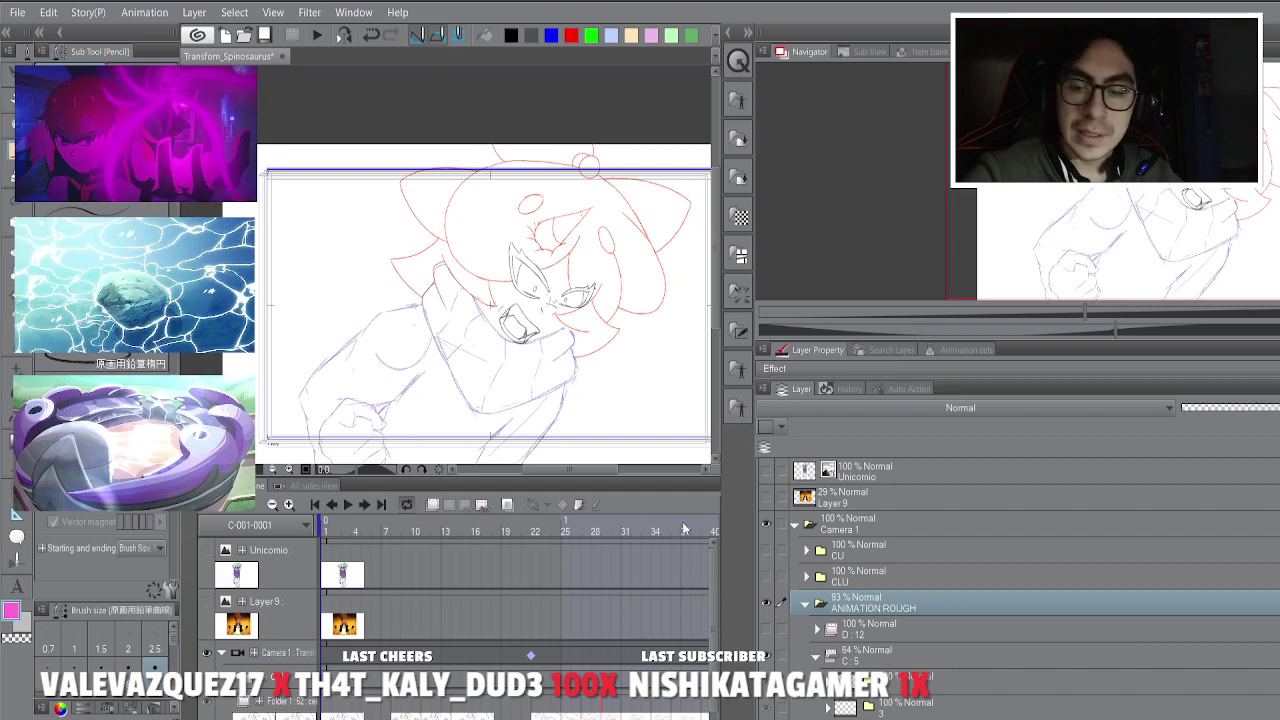
Narrow the side panels and shrink the layer list to give the canvas and timeline more room.
drag(602, 340, 834, 339)
mouse_move(1046, 379)
mouse_down()
mouse_move(1044, 420)
mouse_move(1042, 397)
mouse_up()
drag(865, 327, 940, 400)
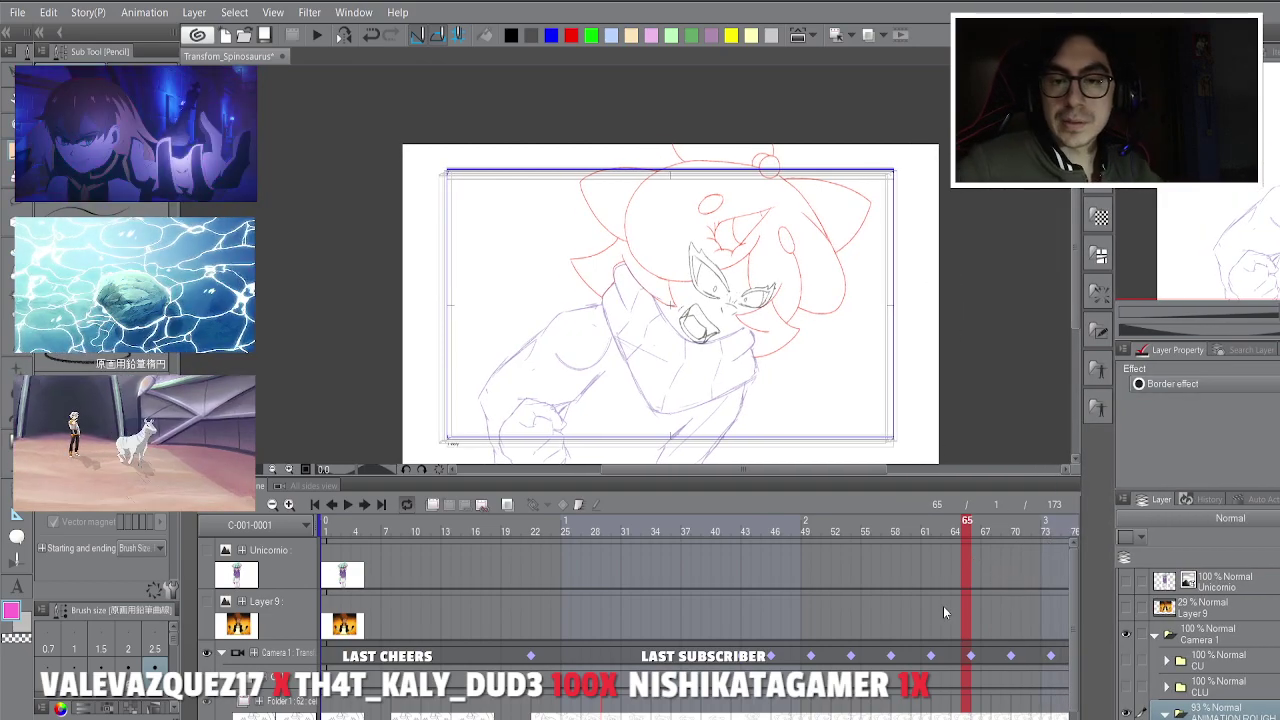
Review the clenched-fists drawings around frames 29 to 35 of the transformation.
scroll(694, 600, right, 1)
scroll(694, 600, right, 2)
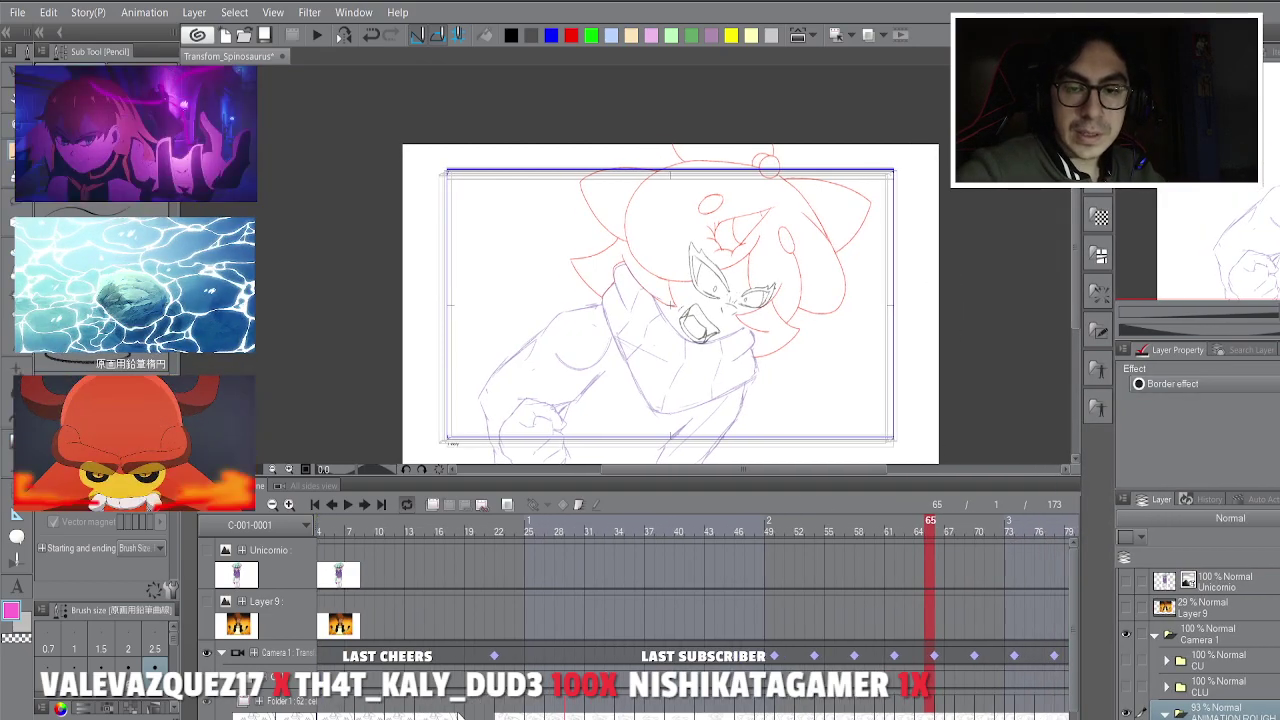
key(space)
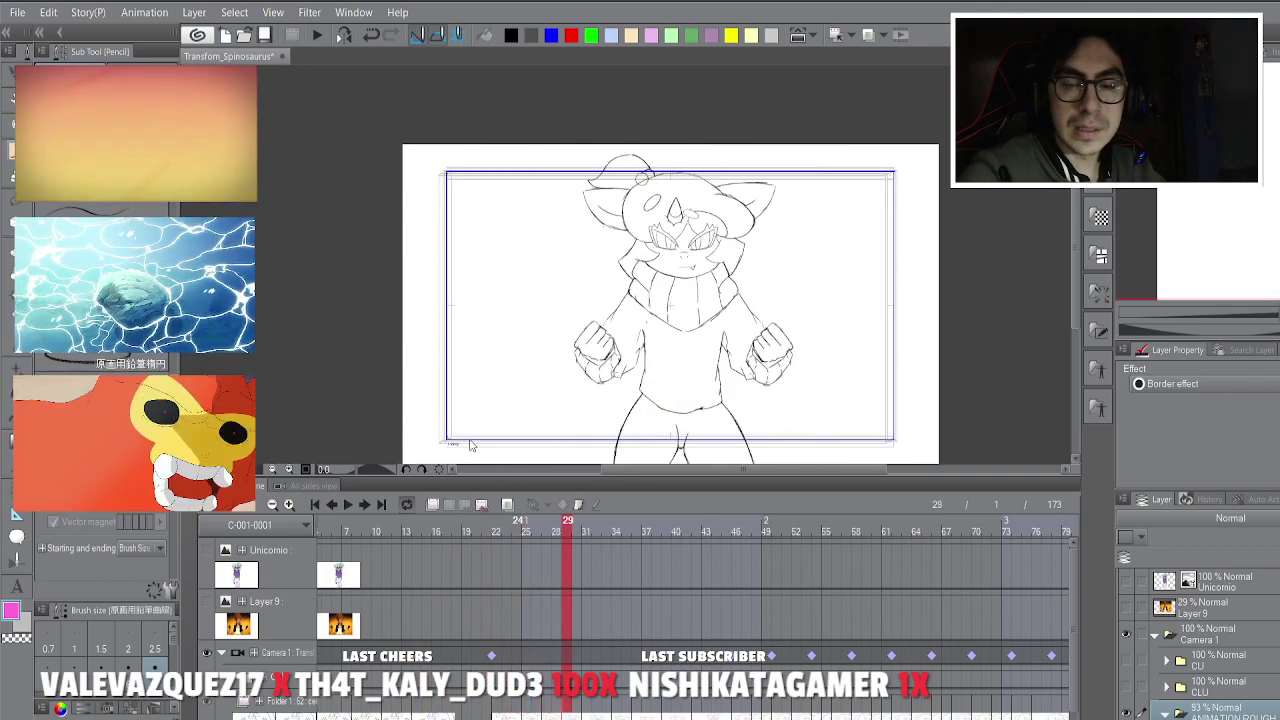
scroll(466, 716, left, 5)
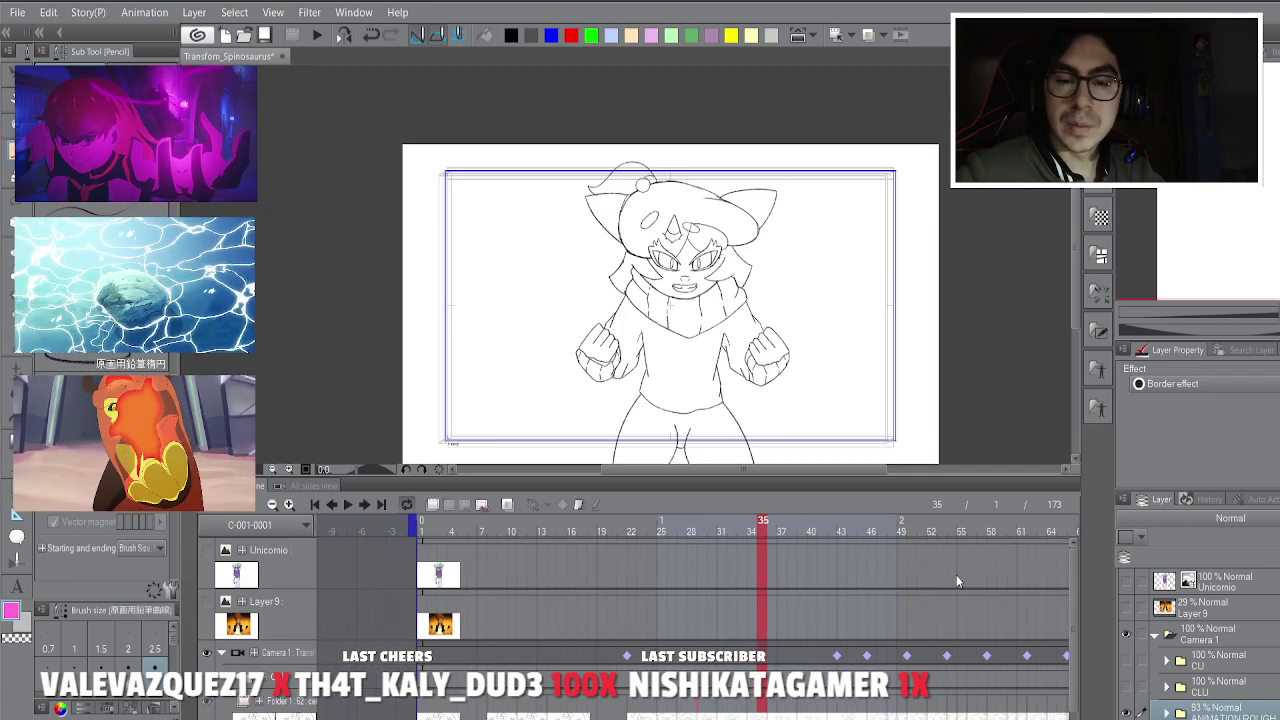
key(space)
drag(805, 234, 763, 254)
key(space)
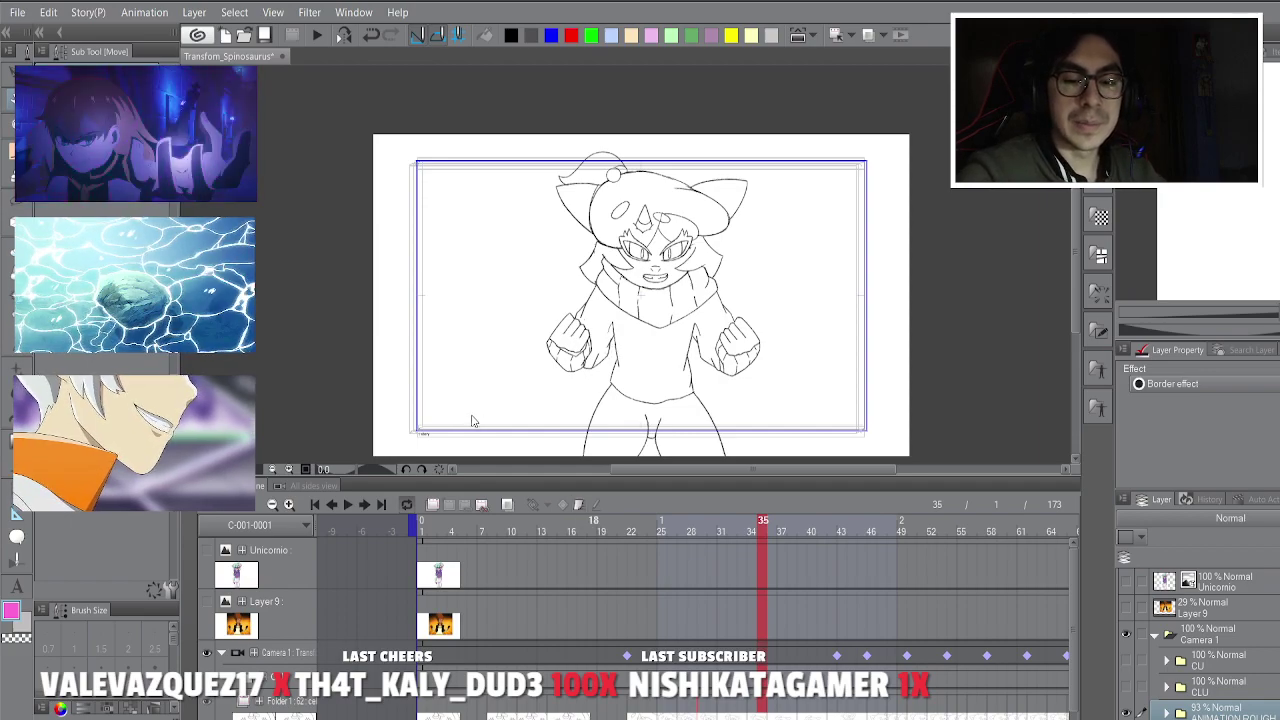
Compare the clenched-fists drawings next to frame 35 and return to the pose at frame 29.
key(space)
key(Left)
key(Right)
key(space)
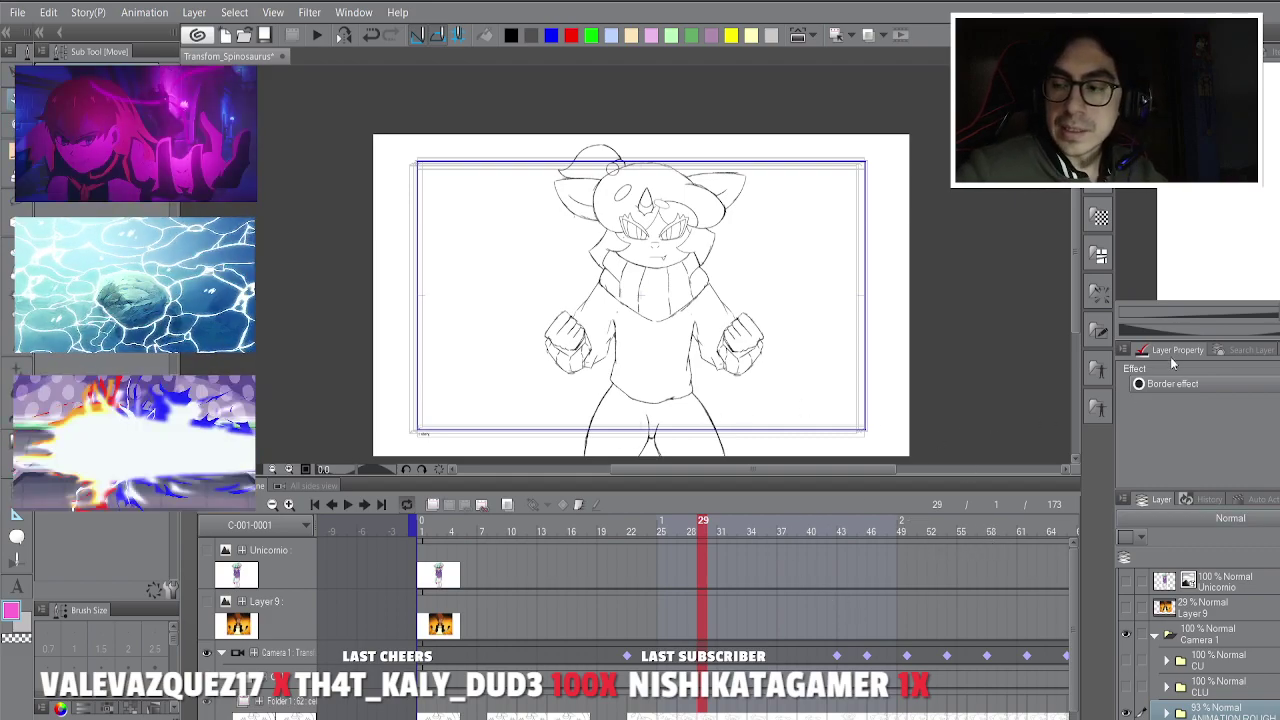
drag(690, 238, 740, 246)
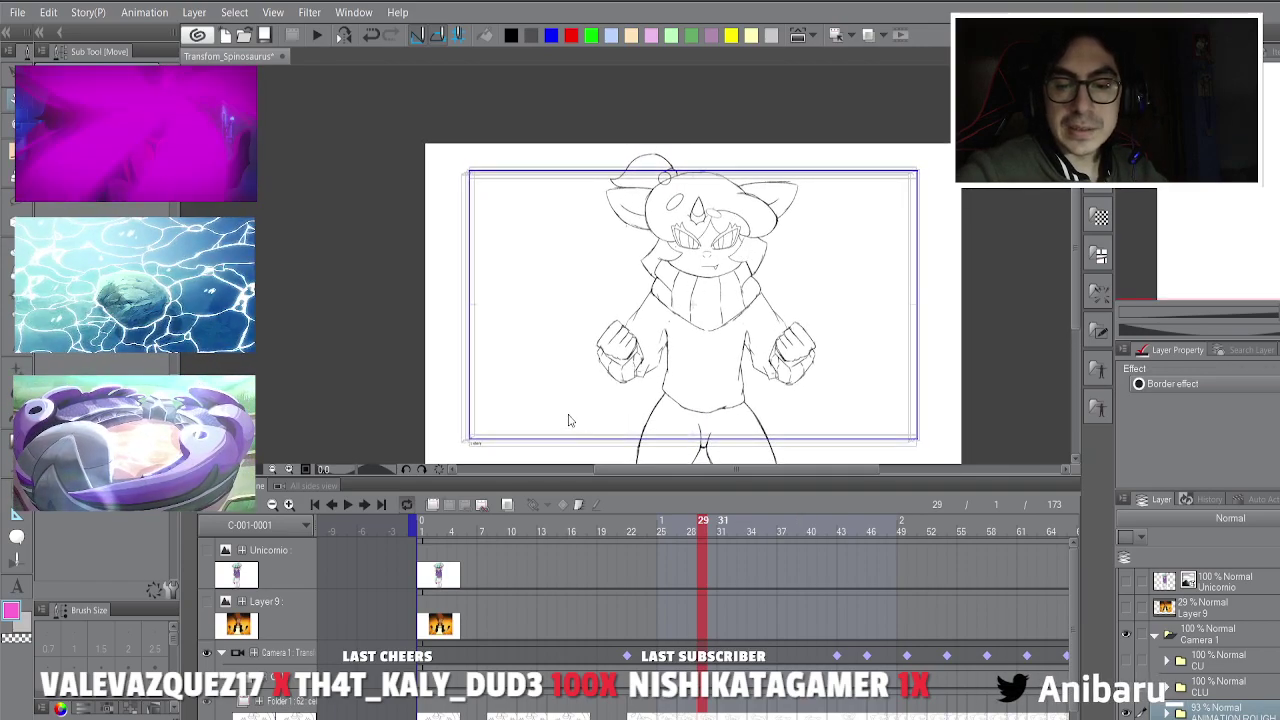
Step back from the clenched-fists pose at frame 29 to the close-up face at frame 21.
key(Left)
key(Left)
key(Left)
key(Left)
key(Left)
key(Left)
key(Left)
key(Left)
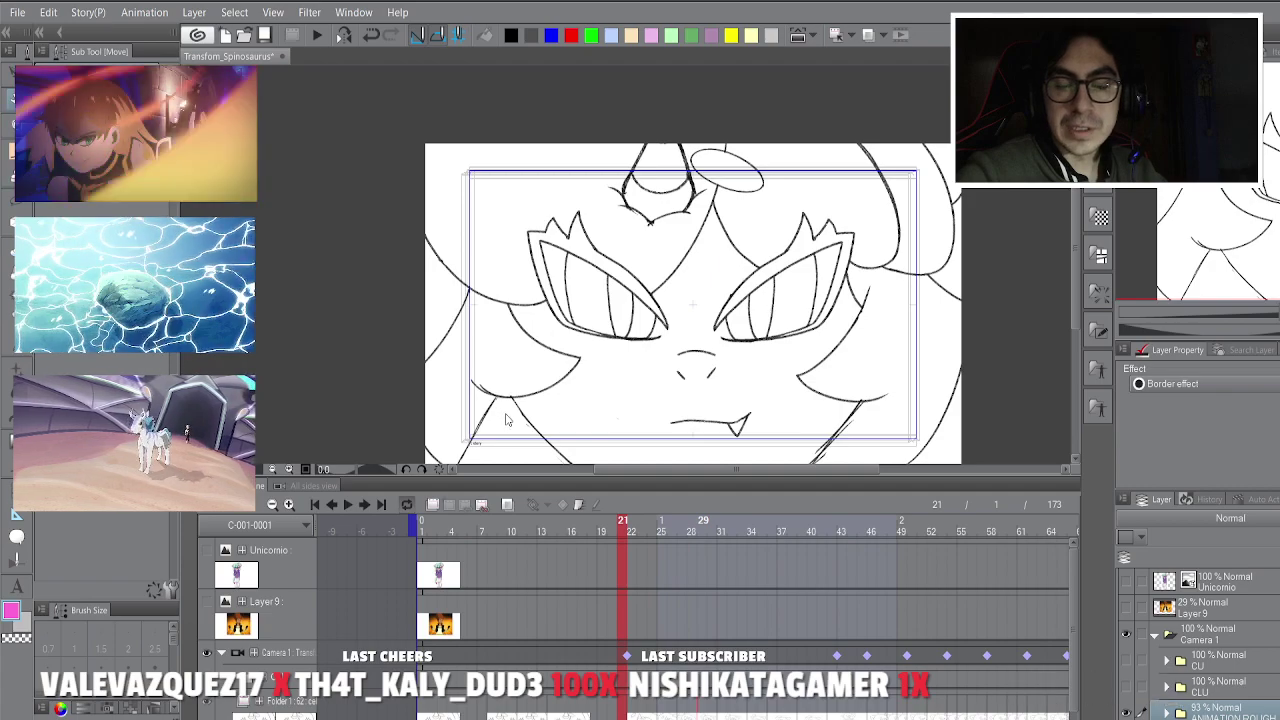
Advance to the clenched-fists pose at frame 28 and view its line art without the flat colours.
key(Right)
key(Right)
key(Right)
key(Right)
key(Right)
key(Right)
key(Right)
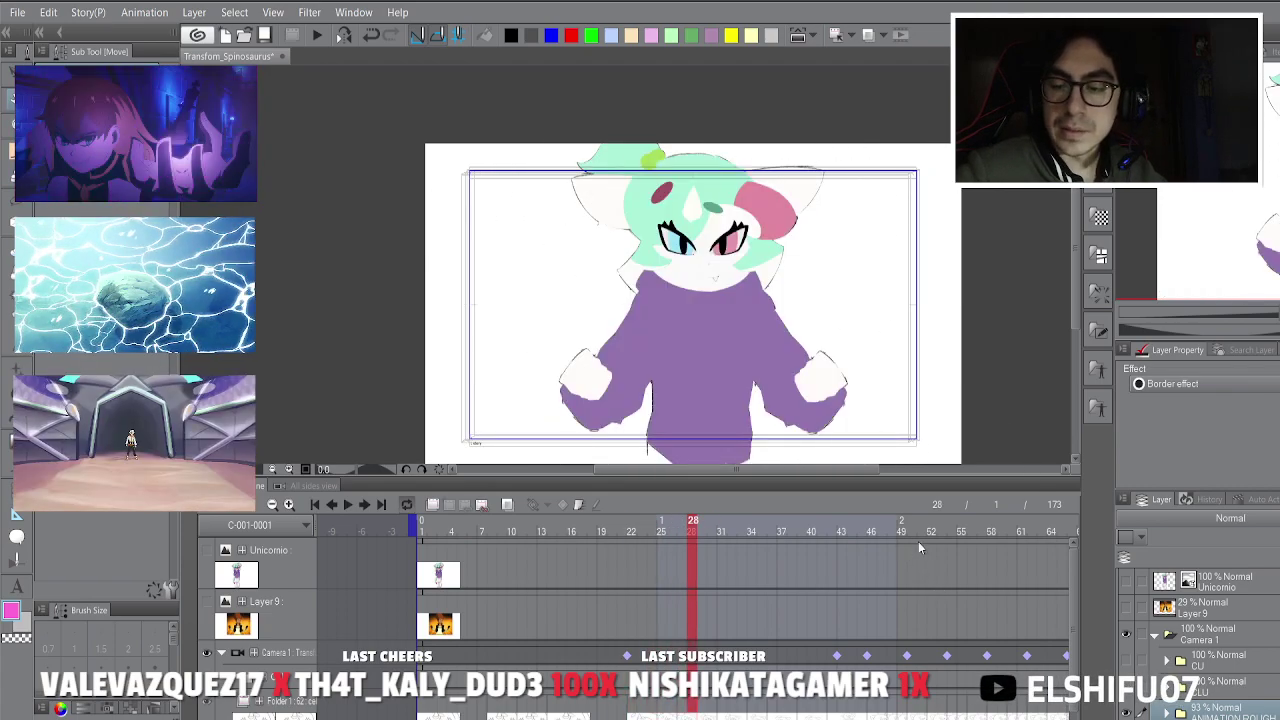
key(ctrl+z)
key(ctrl+z)
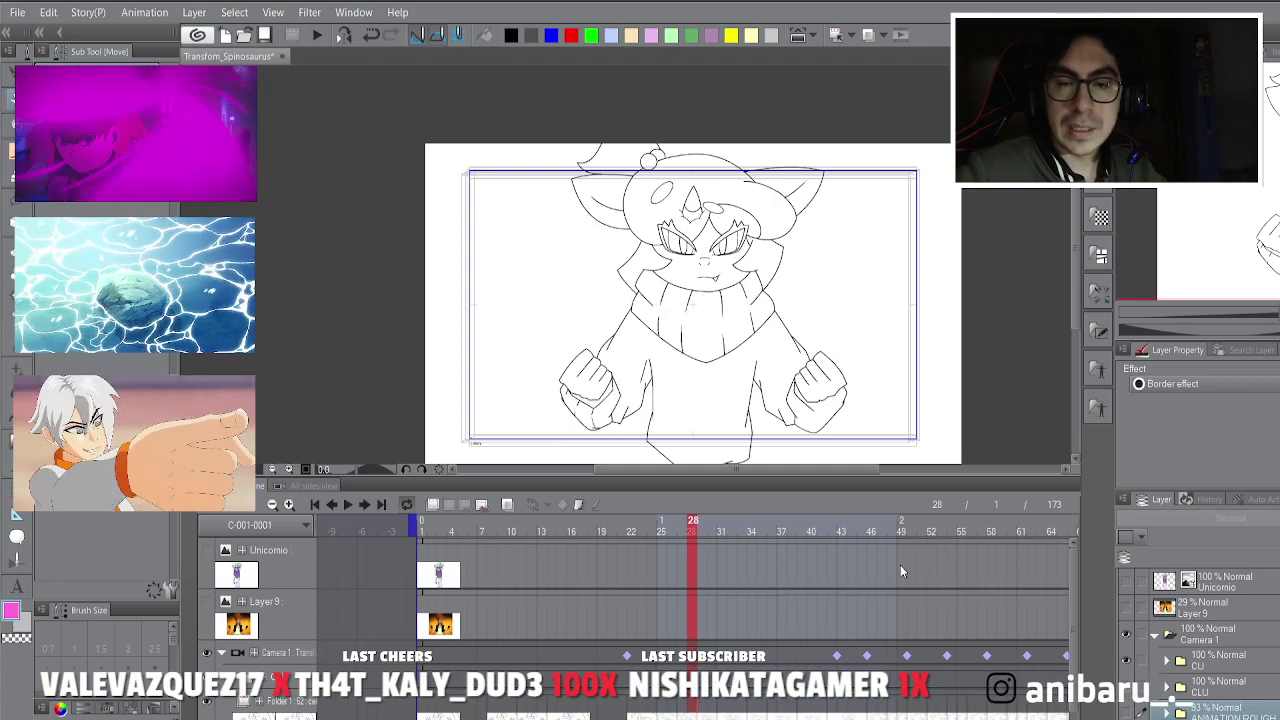
Examine the uncoloured line art up close, from the clenched-fists pose at frame 28 back to the face at frame 24.
scroll(740, 214, up, 3)
drag(666, 218, 715, 241)
scroll(712, 228, up, 1)
scroll(709, 227, down, 5)
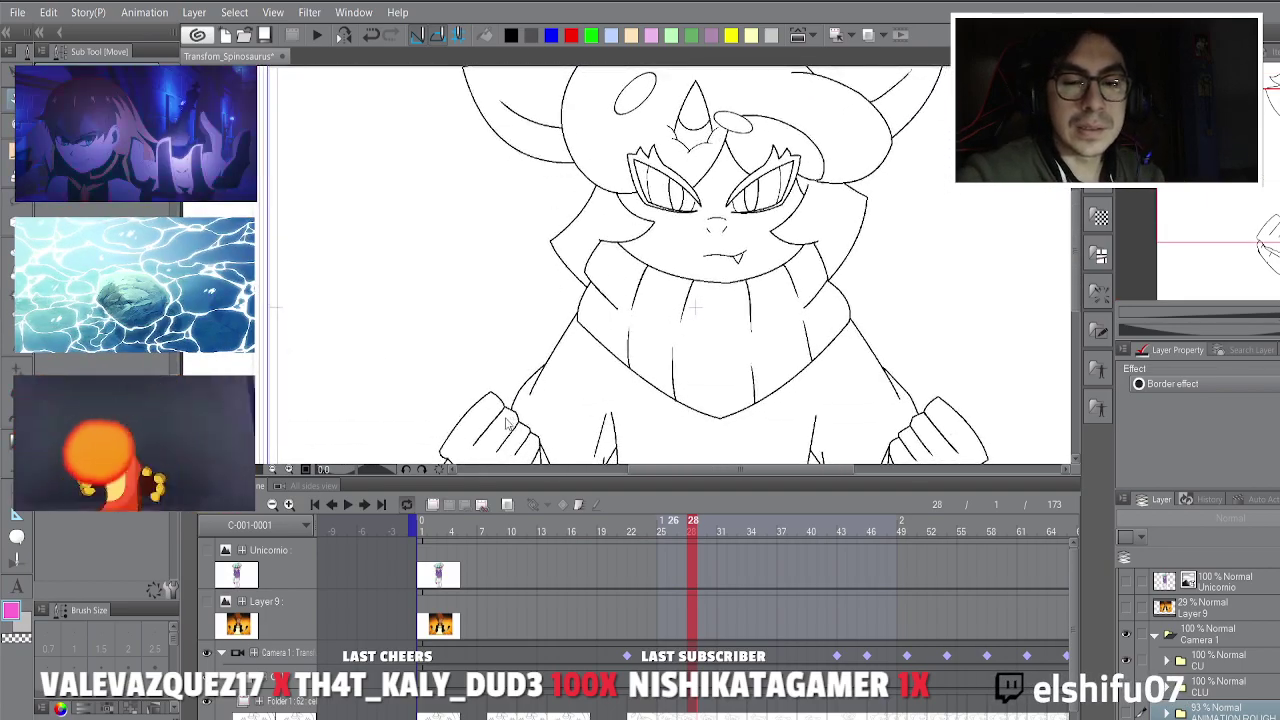
scroll(500, 427, up, 4)
scroll(505, 428, down, 1)
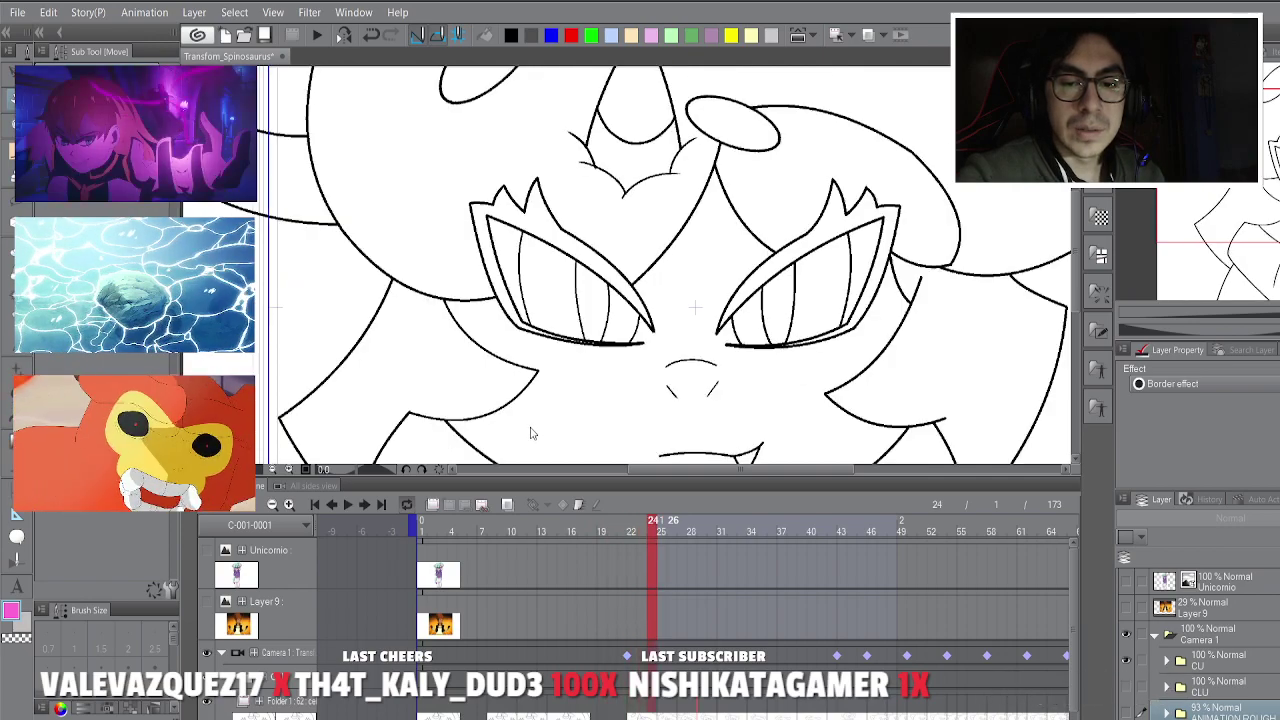
scroll(532, 432, down, 5)
scroll(728, 254, down, 2)
mouse_move(593, 524)
mouse_down()
mouse_move(563, 530)
mouse_move(603, 532)
mouse_up()
Step through the line art from frame 21 to frame 28, studying the in-between pose at frame 25.
key(Right)
key(Right)
key(Right)
key(Right)
key(Right)
key(Right)
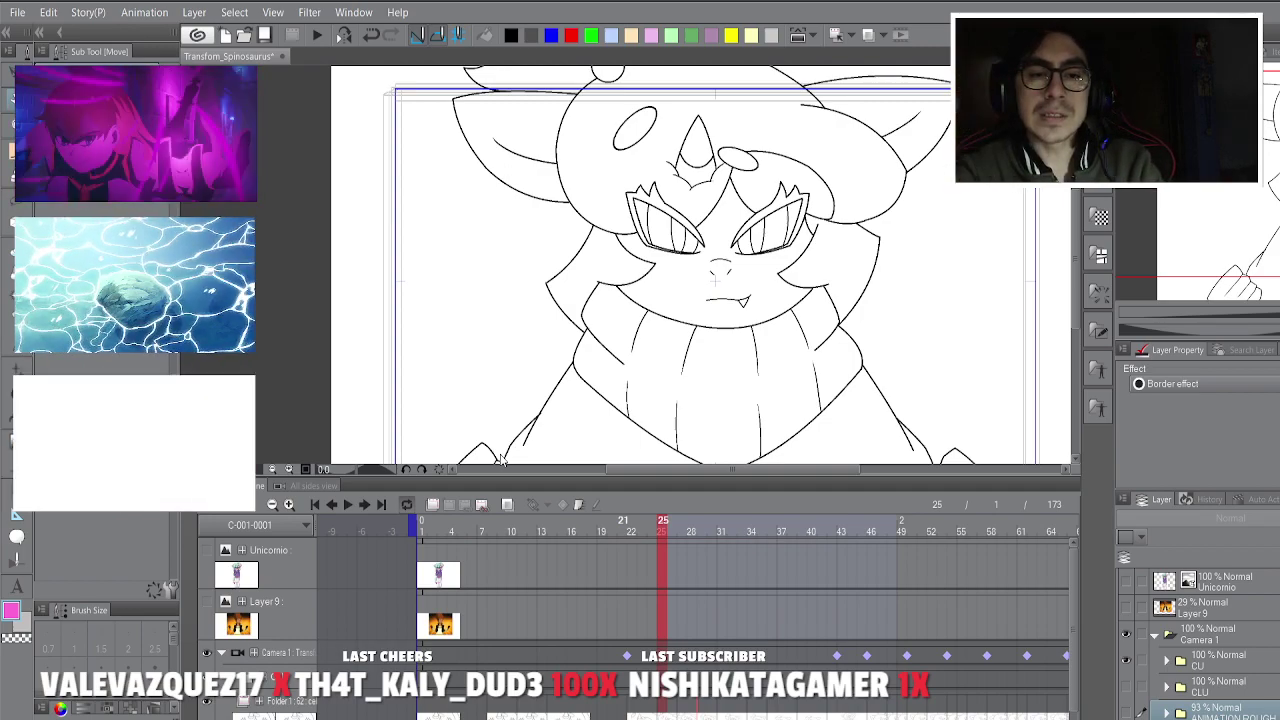
drag(751, 211, 710, 222)
key(ctrl+minus)
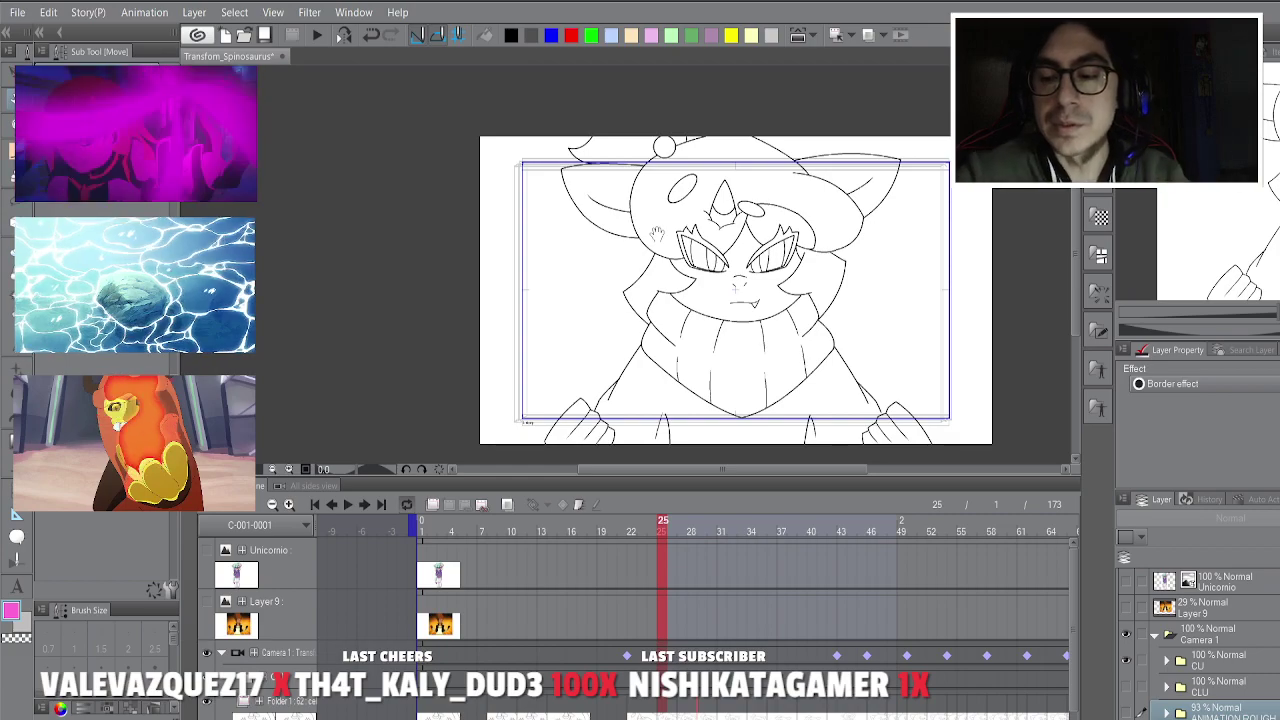
drag(663, 240, 648, 232)
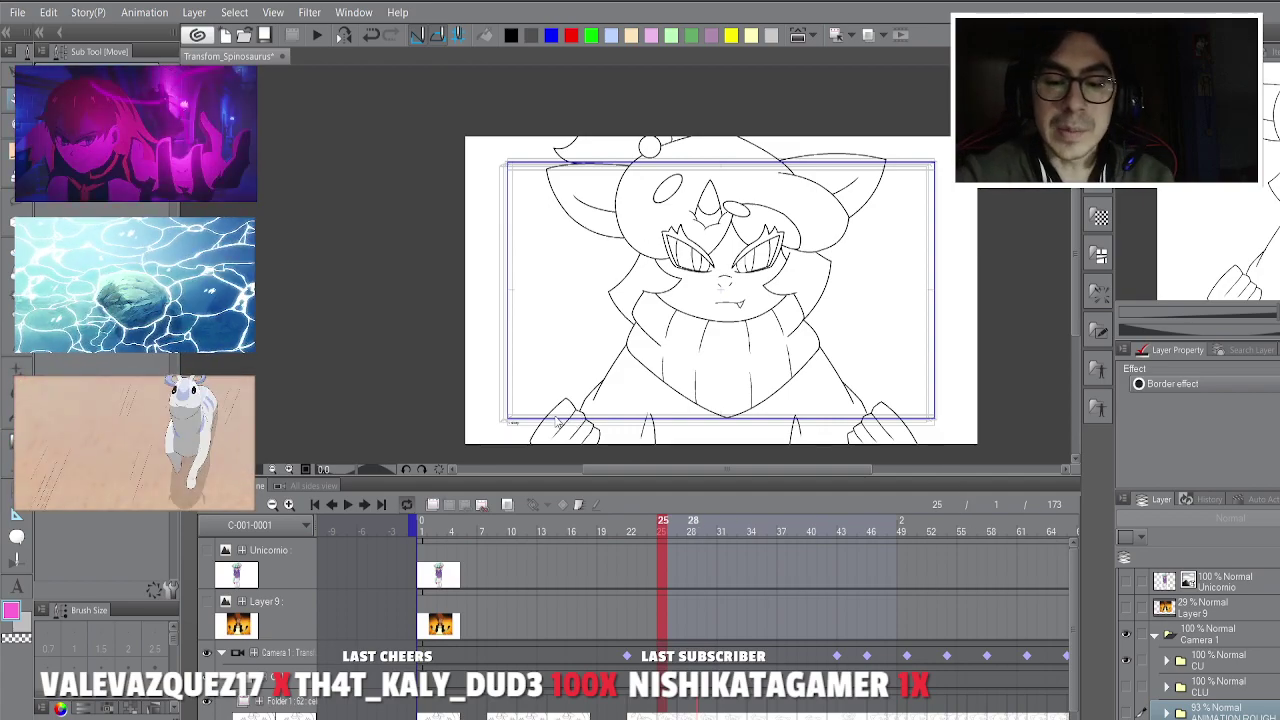
key(space)
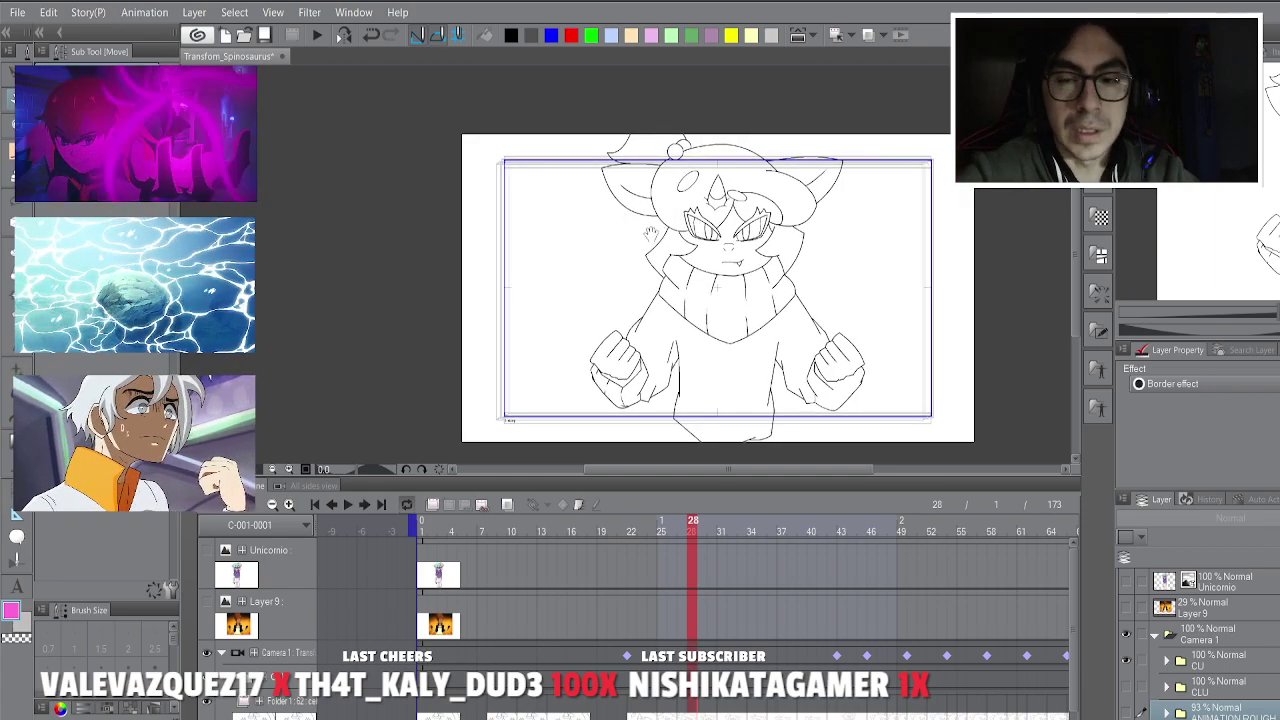
key(ctrl+plus)
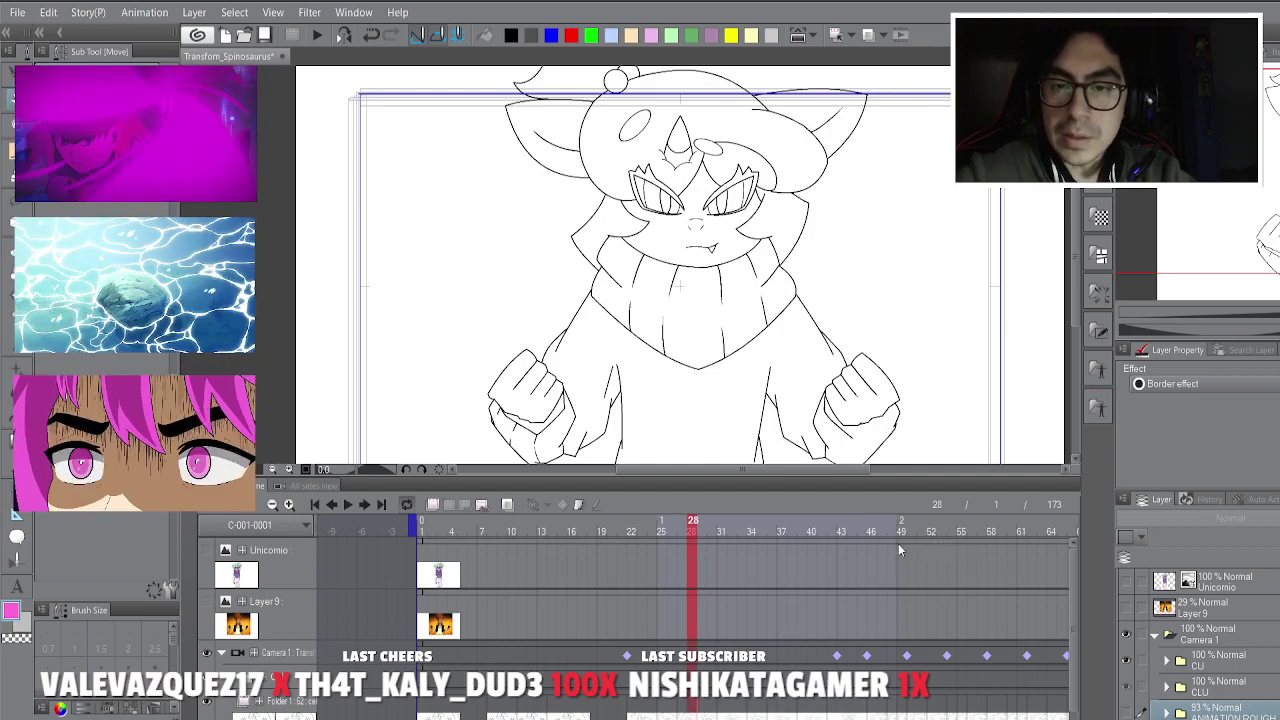
Show the flat colours under the line art and examine the coloured clenched-fists pose at frame 28.
scroll(923, 280, down, 1)
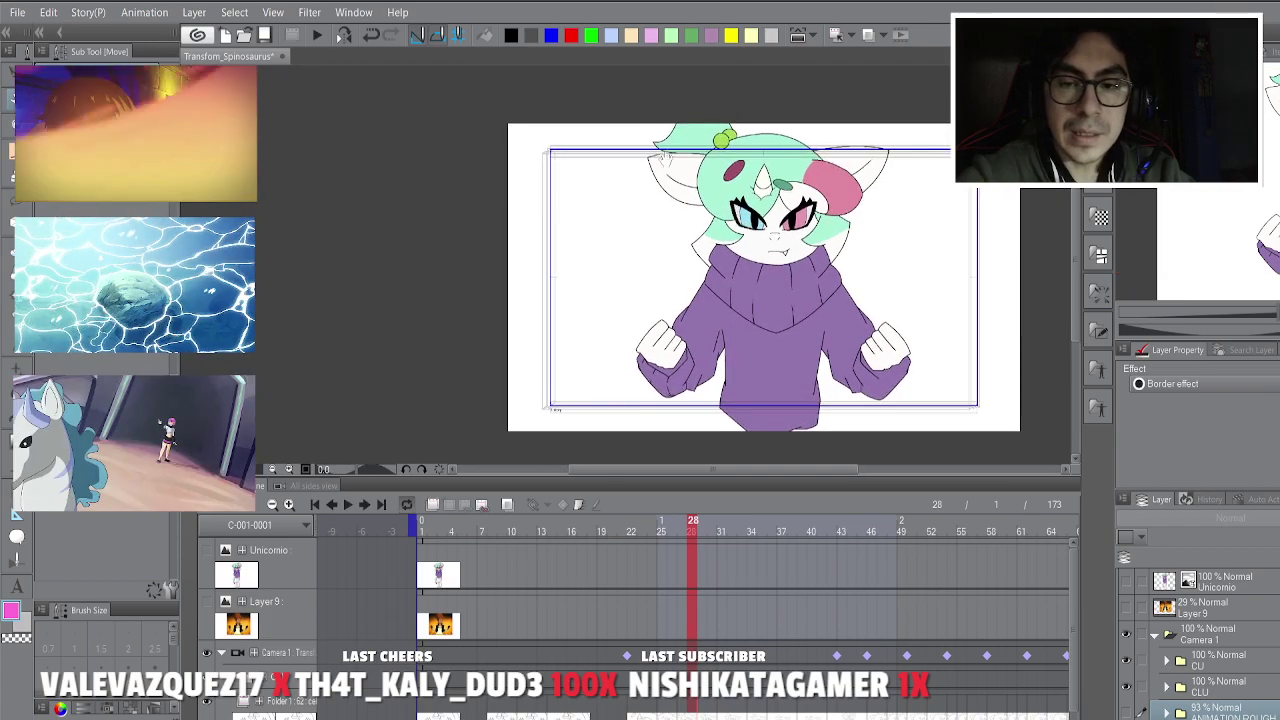
scroll(811, 204, up, 1)
scroll(700, 132, up, 1)
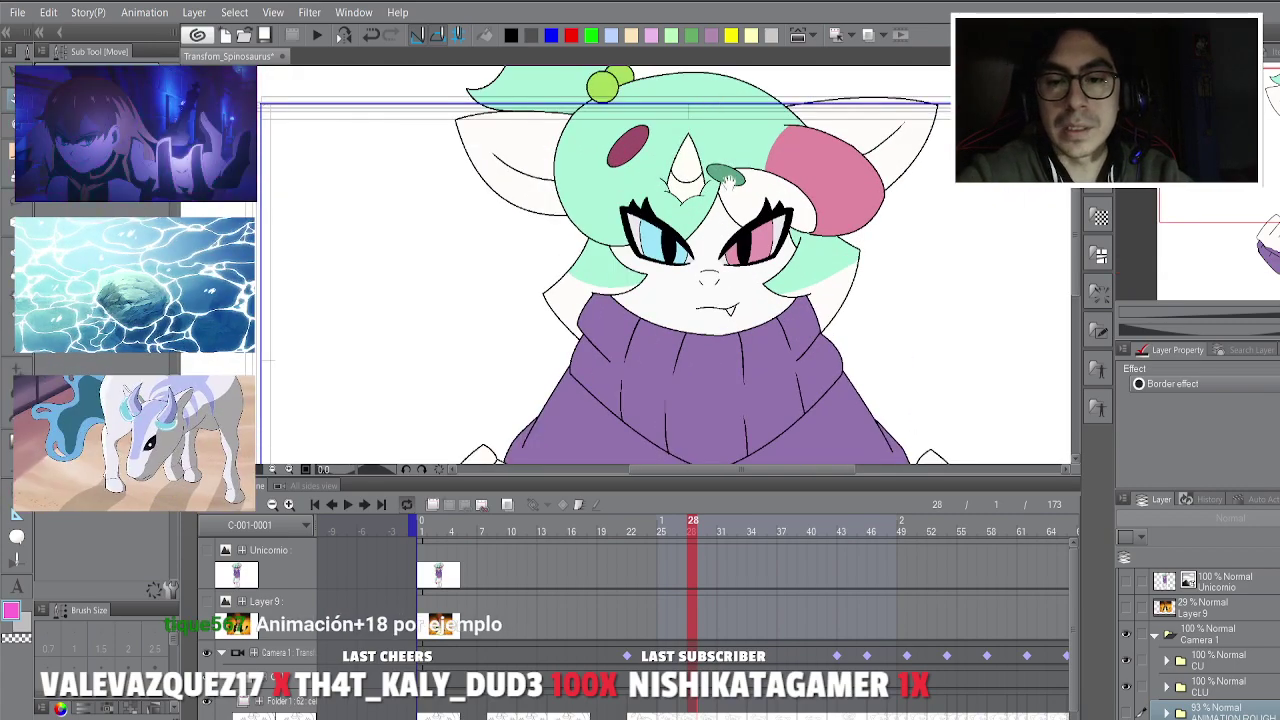
scroll(733, 232, down, 4)
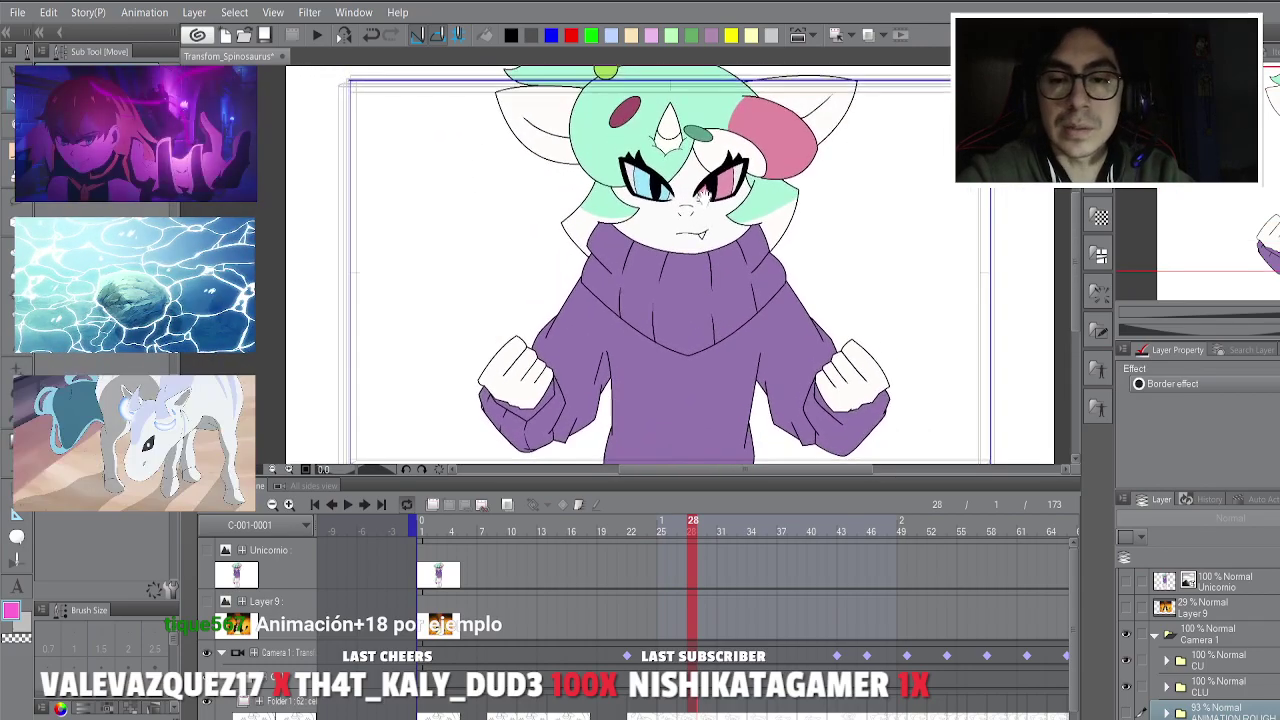
scroll(690, 215, up, 2)
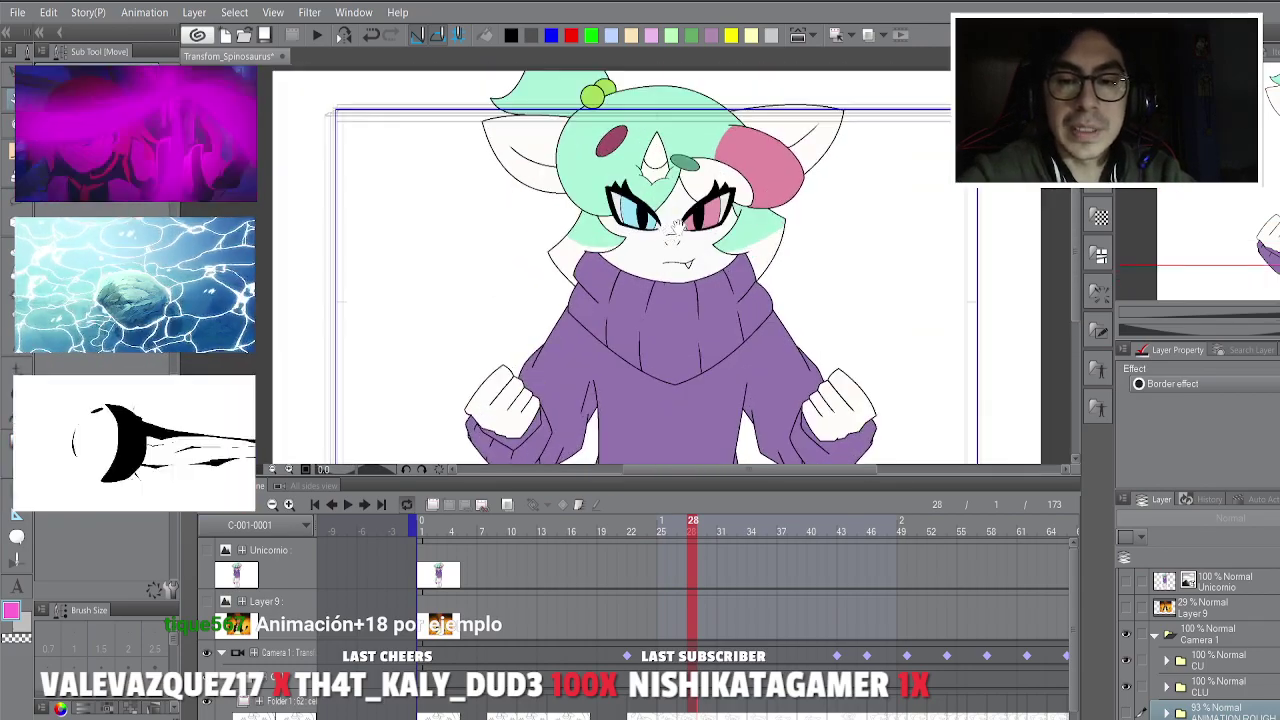
scroll(688, 215, down, 2)
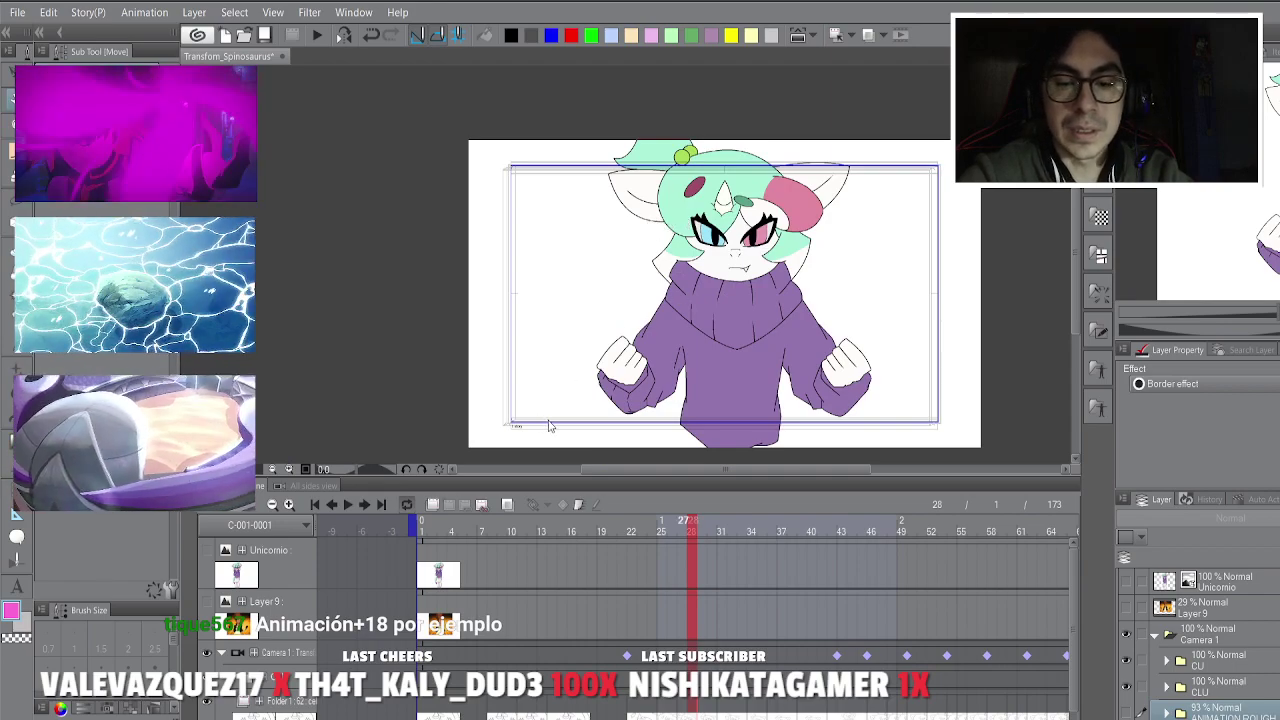
Step back through the coloured frames from the clenched-fists pose to the face close-up at frame 22.
key(Left)
key(Left)
key(Left)
key(Left)
key(Left)
key(Left)
key(Left)
key(Left)
key(Left)
key(Right)
key(Right)
key(Right)
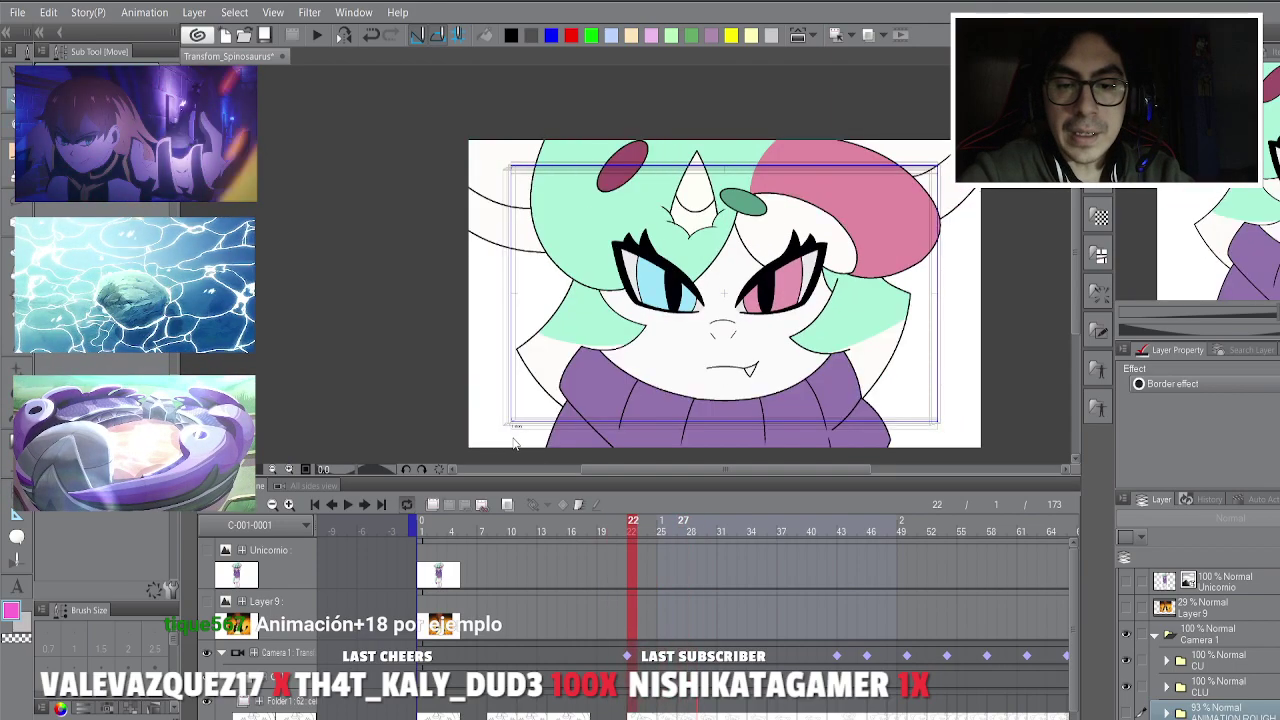
Play the coloured drawings forward frame by frame from the face close-up to frame 31.
key(Right)
key(Right)
key(Right)
key(Right)
key(Right)
key(Right)
key(Right)
key(Right)
key(Right)
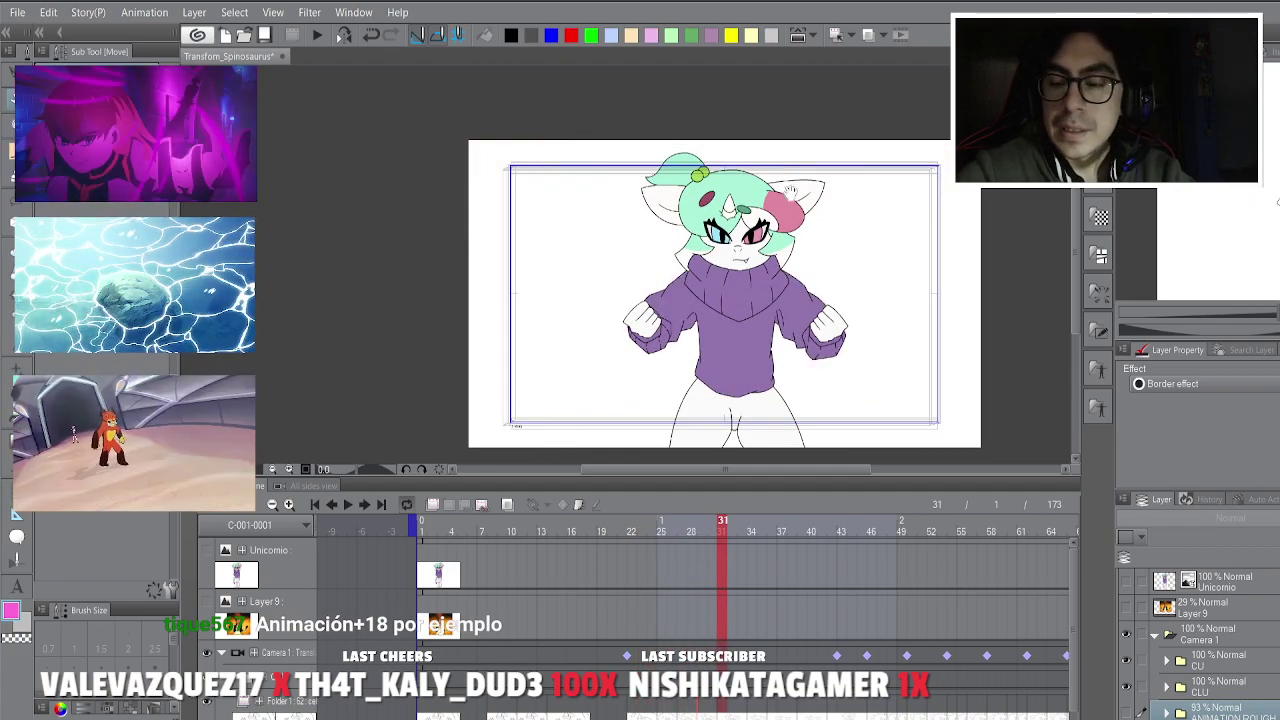
Move the CLU colour folder above the CU line art folder inside Camera 1.
scroll(797, 190, up, 3)
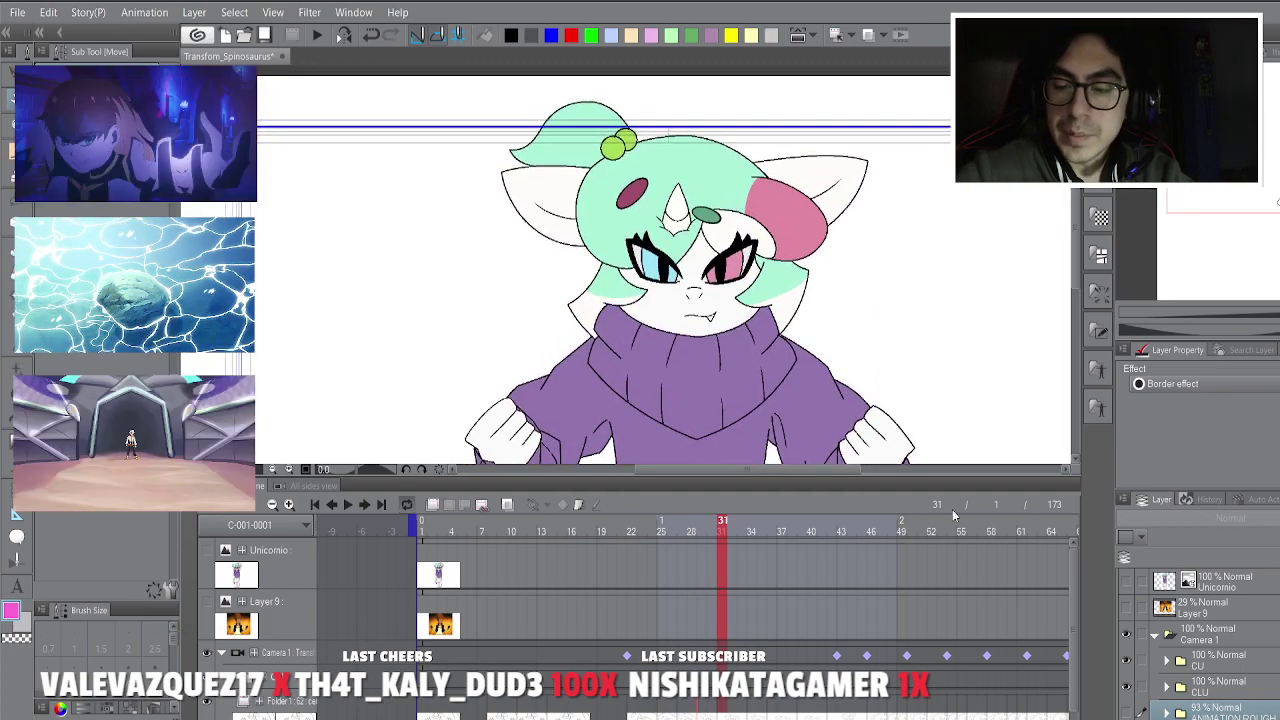
key(alt+])
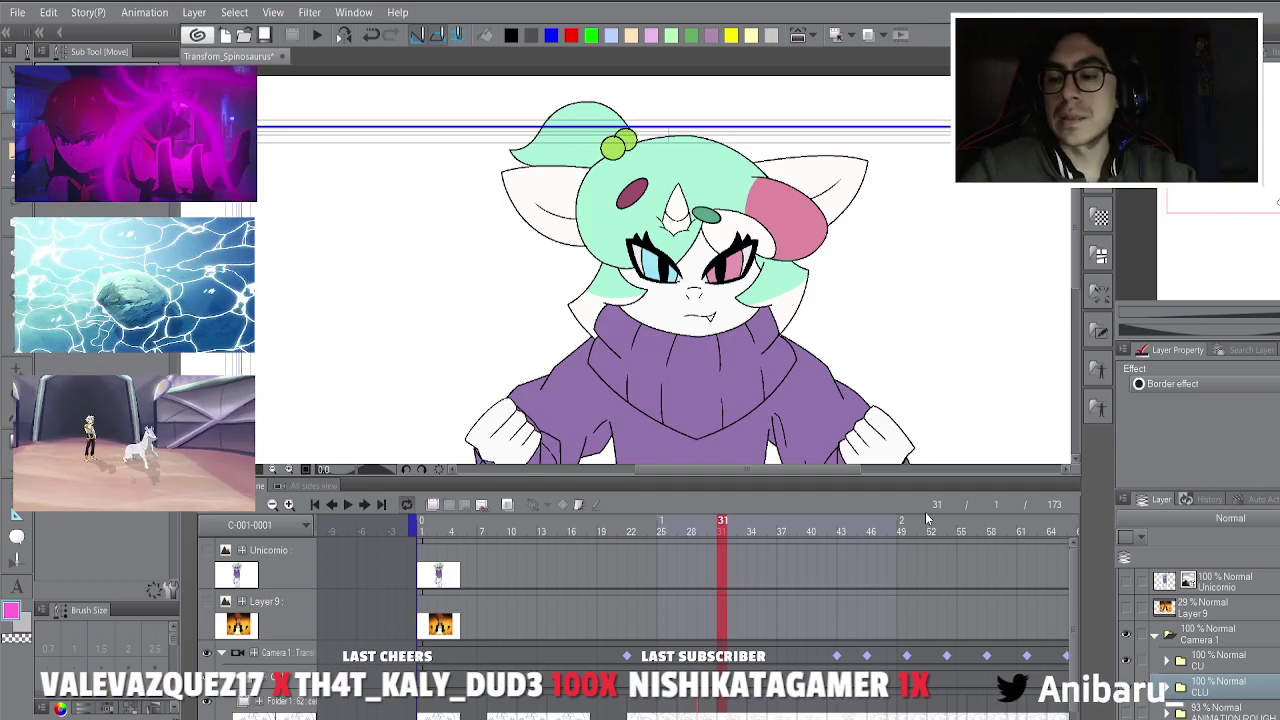
key(alt+bracketright)
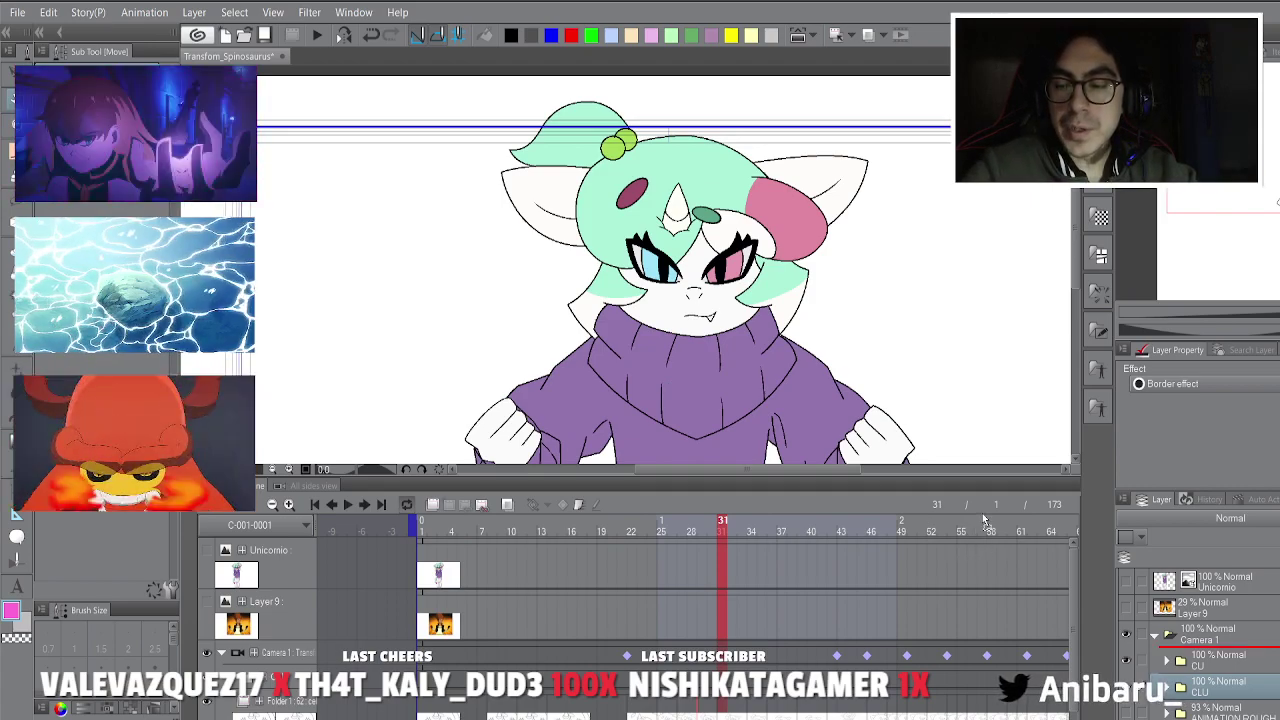
scroll(749, 269, up, 5)
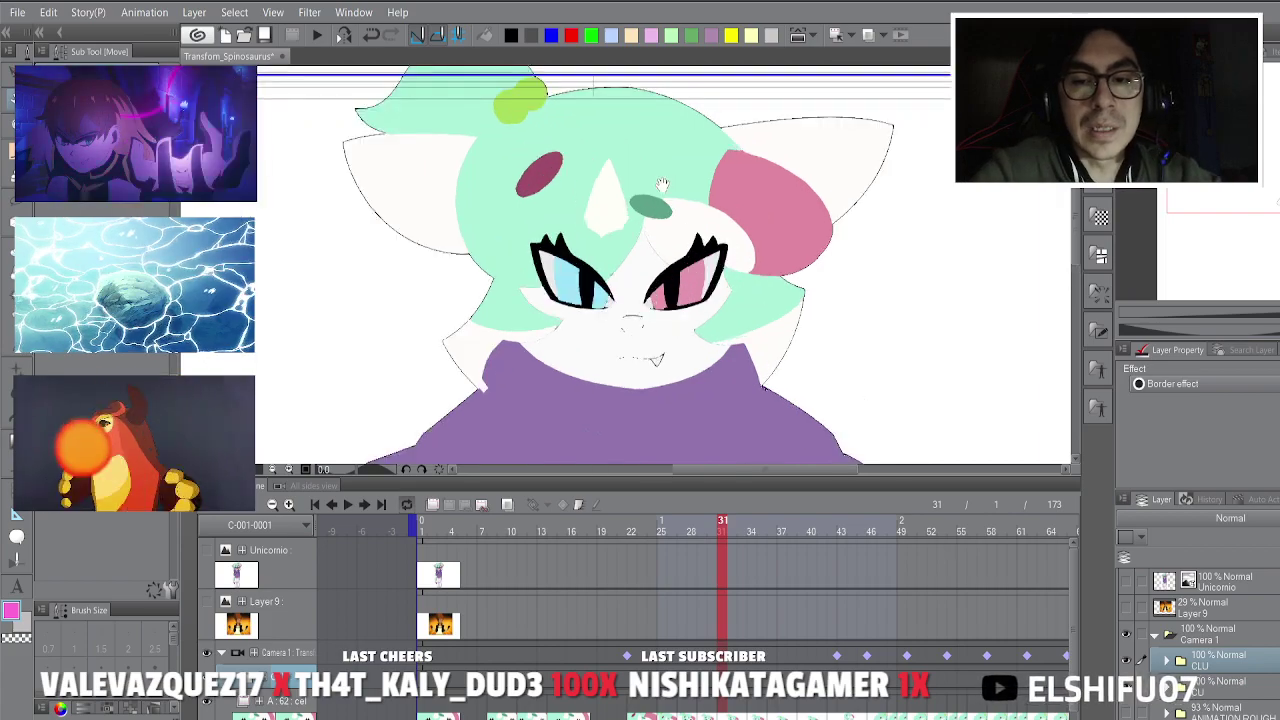
Examine how the flat colours cover the line art on the character's face at frame 31.
scroll(749, 269, down, 5)
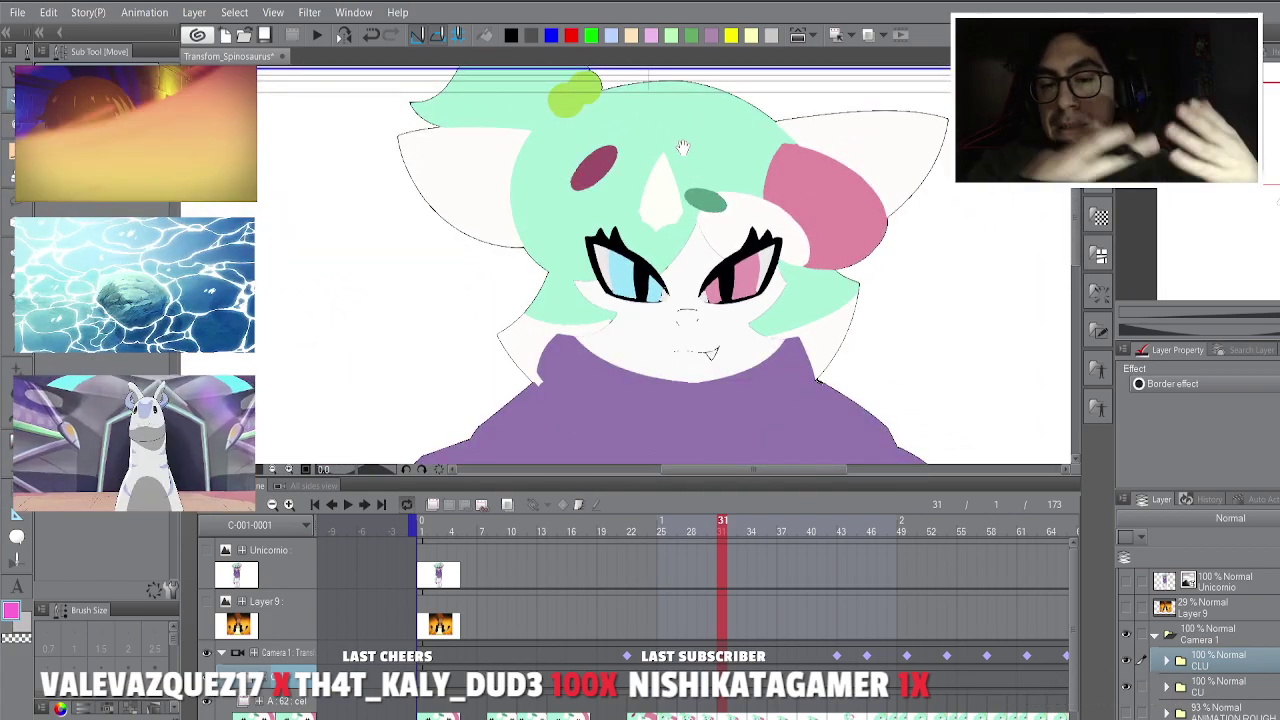
scroll(710, 200, down, 5)
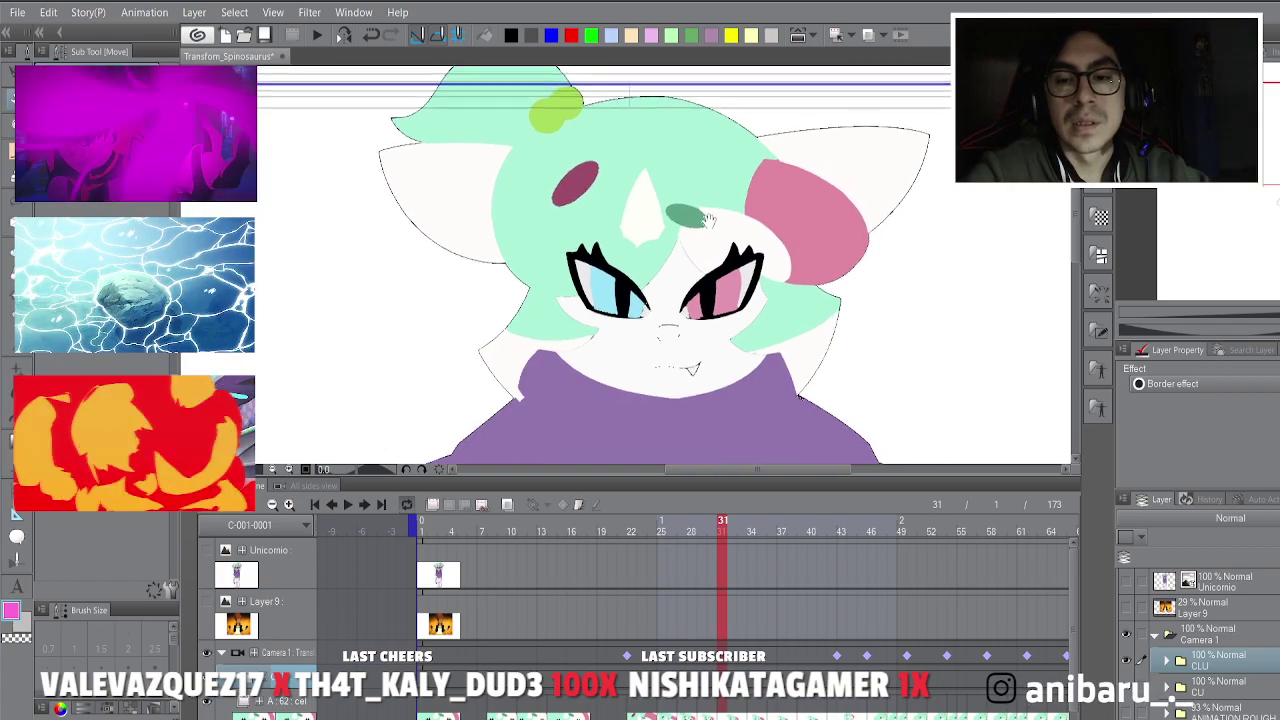
scroll(710, 210, up, 6)
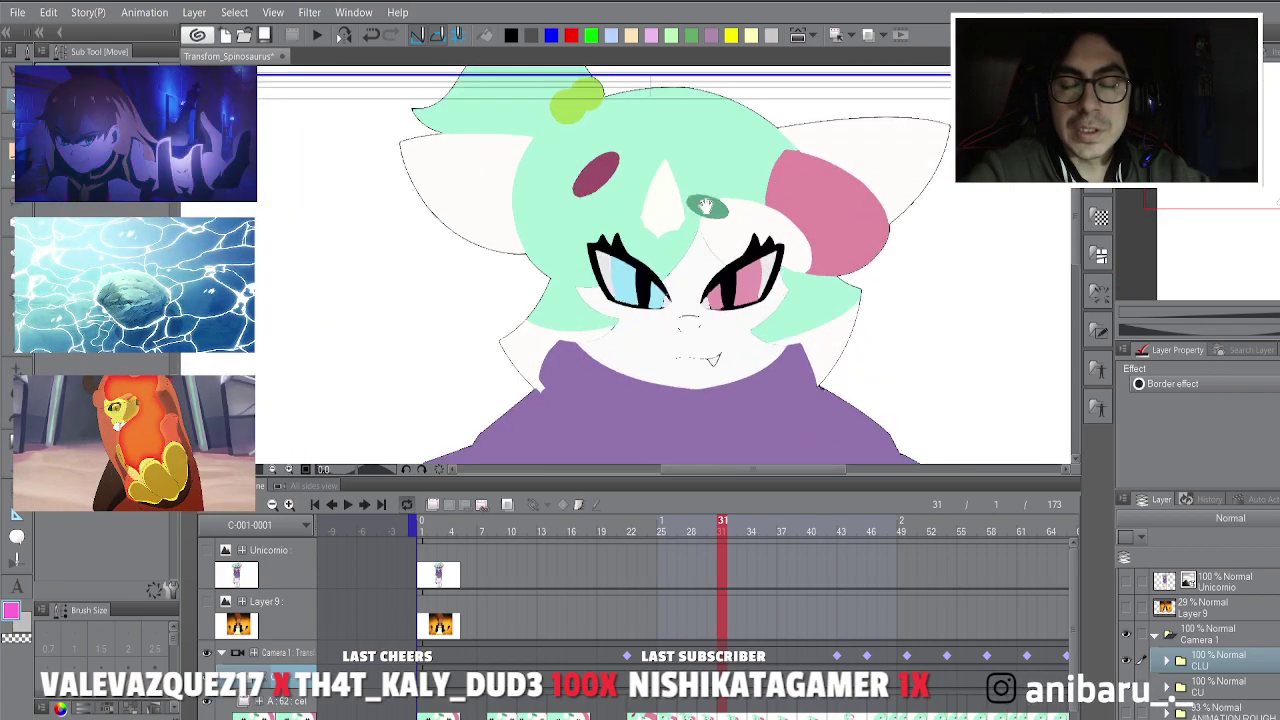
scroll(722, 177, down, 4)
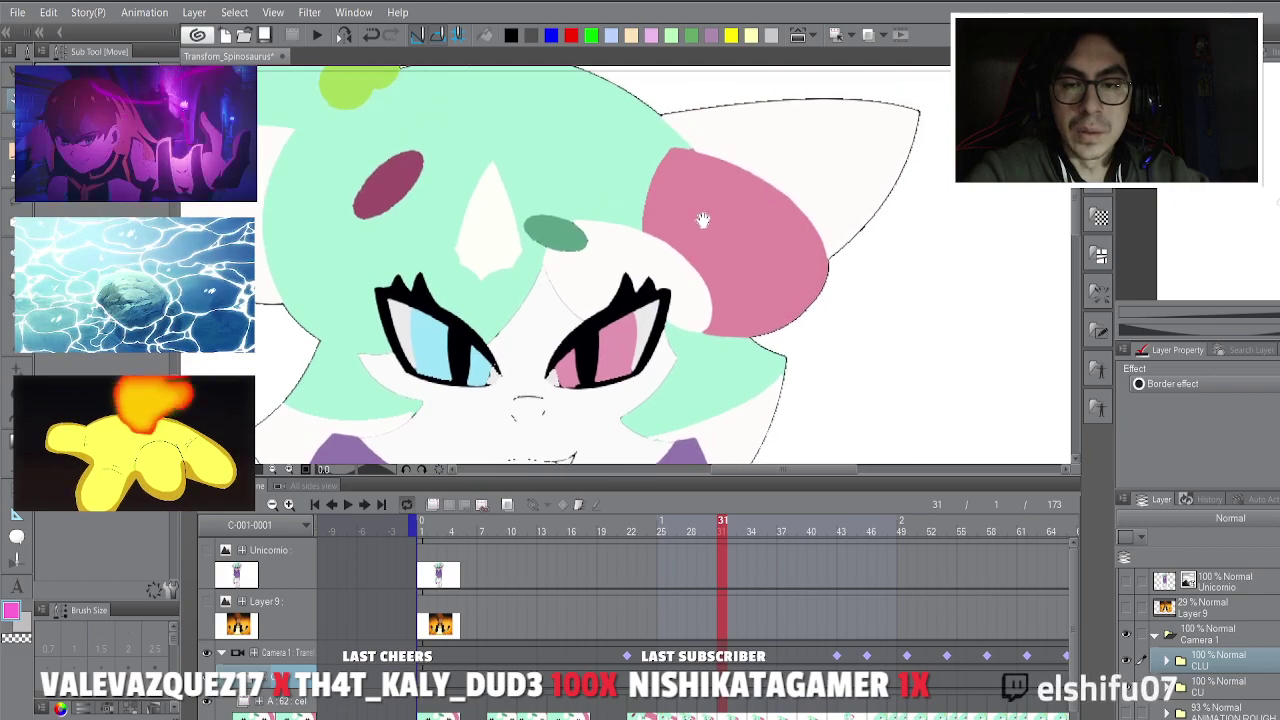
Flip back and forth between frames 28 and 31 to compare the flat-colour drawings.
key(Left)
key(Left)
key(Left)
key(Left)
key(Left)
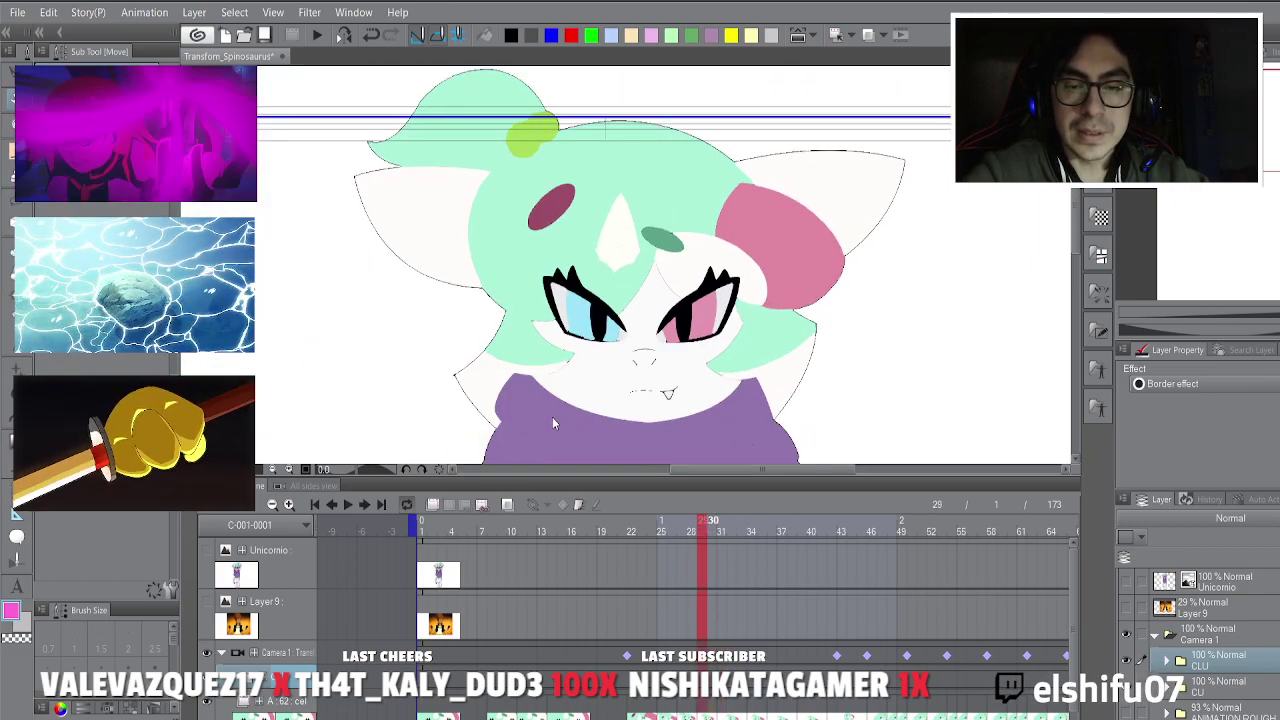
key(Right)
key(Right)
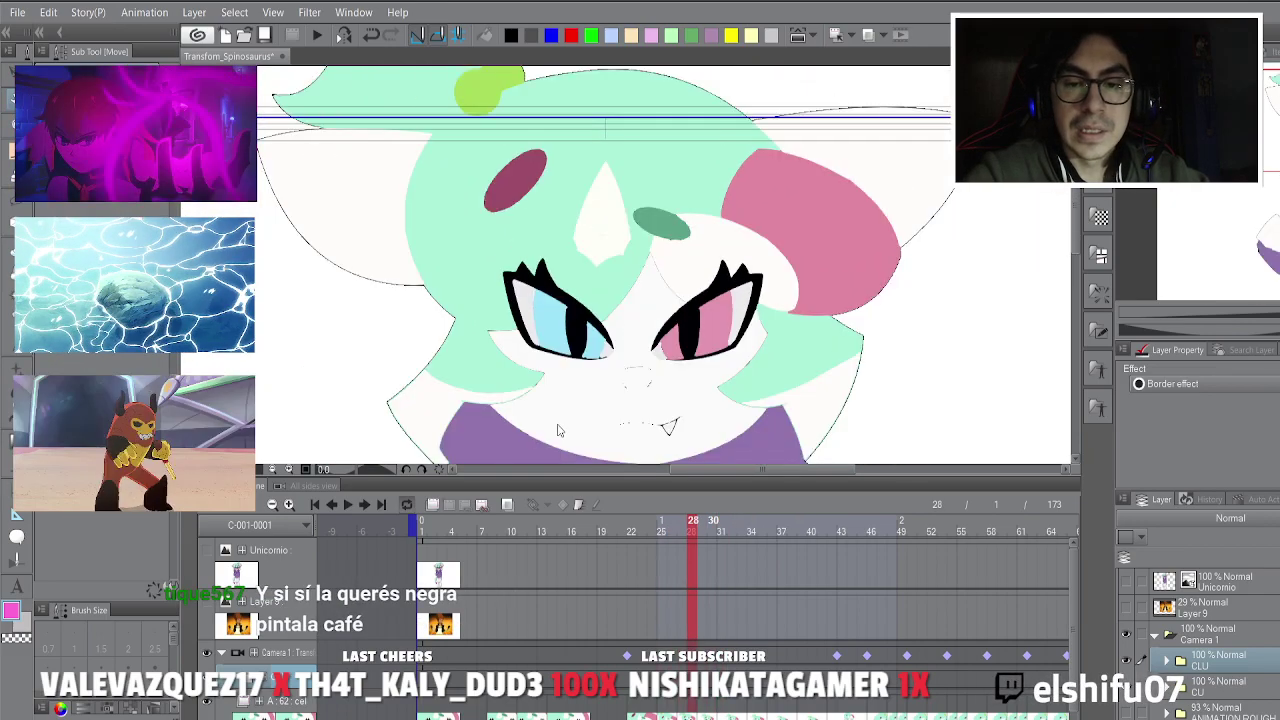
key(Right)
key(Right)
key(Right)
Step back to the face close-up at frame 24 and return to the flat-coloured pose at frame 29.
key(Left)
key(Left)
key(Left)
key(Left)
key(Left)
key(Left)
key(Left)
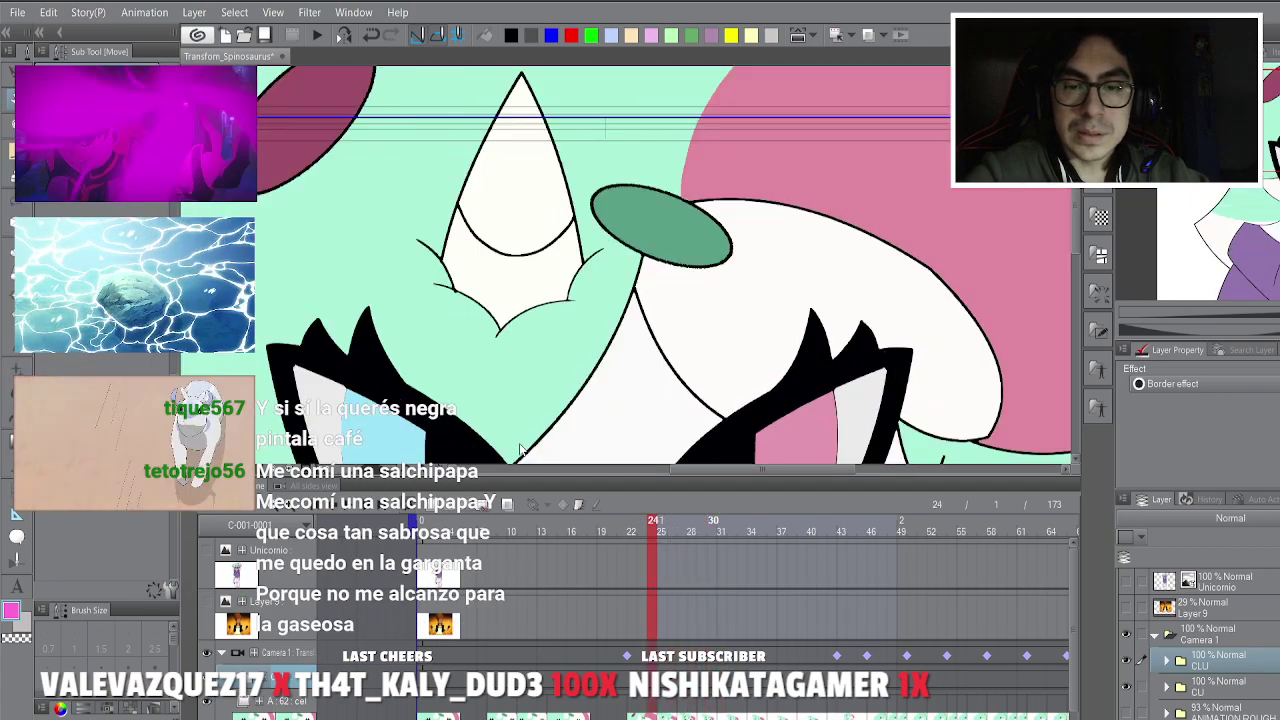
key(Right)
key(Right)
key(Right)
key(Right)
key(Right)
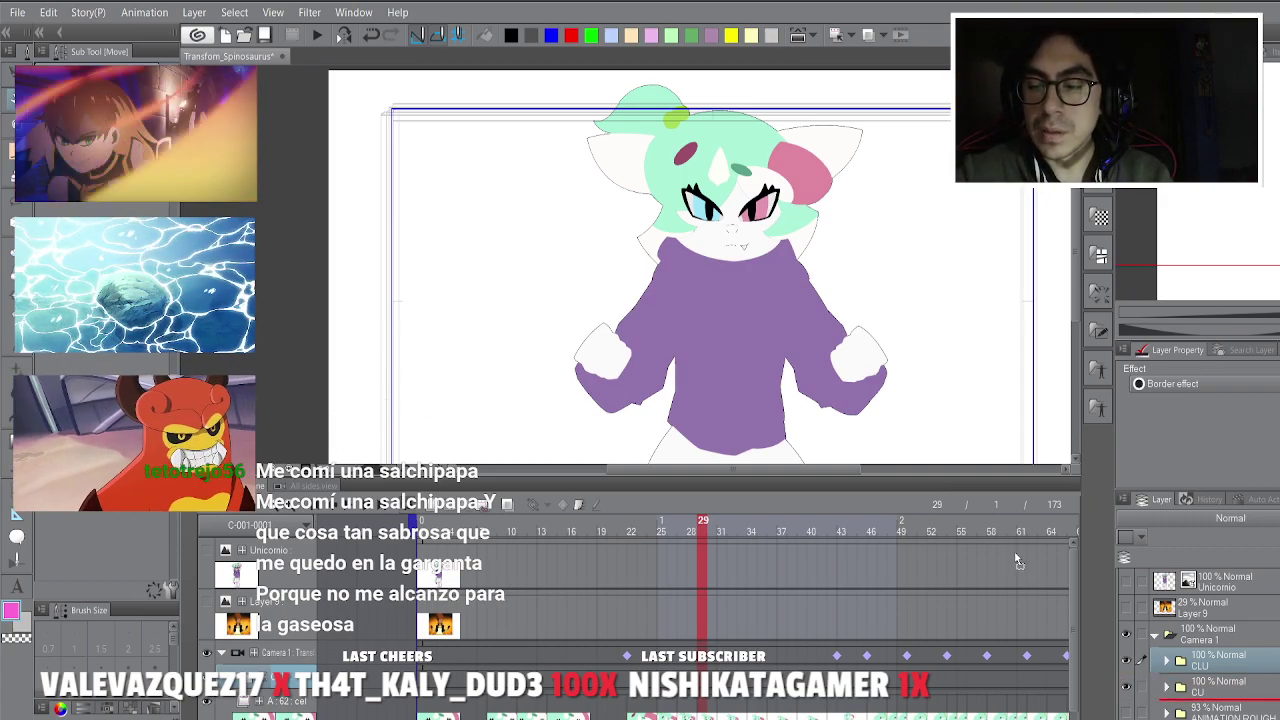
Move the CLU colour folder back below the CU line art folder and go to frame 32.
key(ctrl+z)
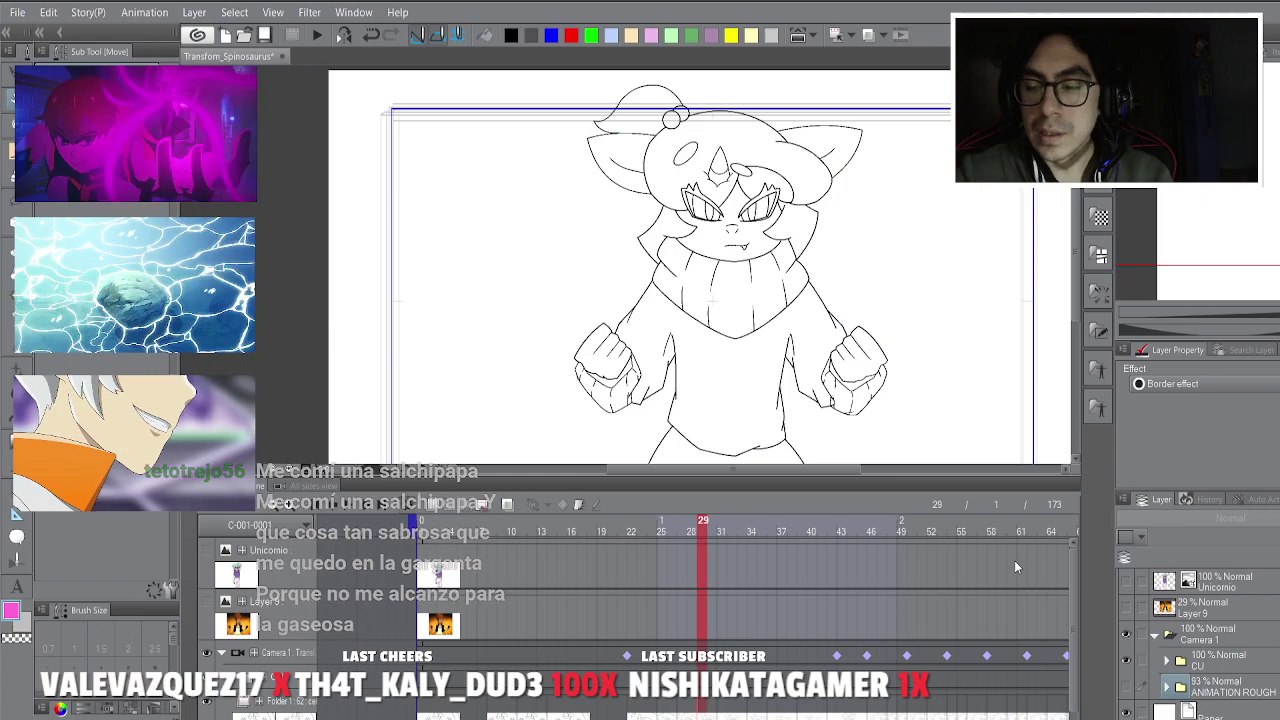
key(ctrl+y)
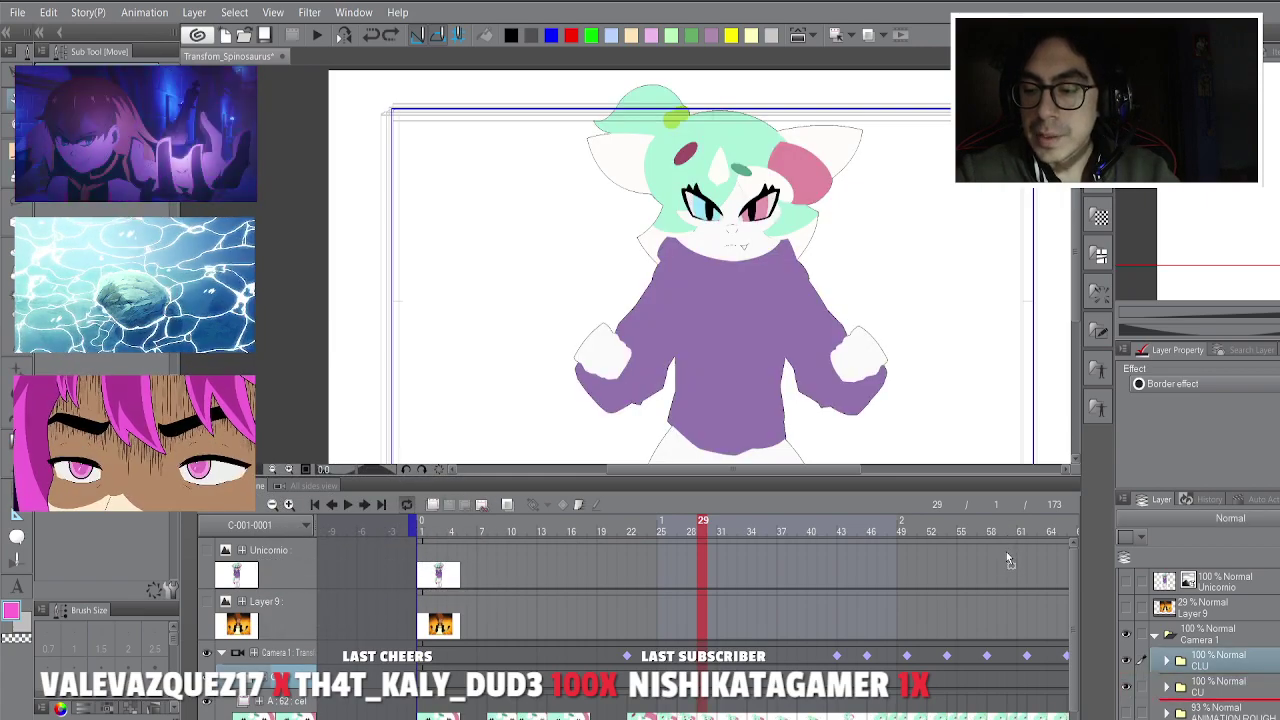
key(ctrl+y)
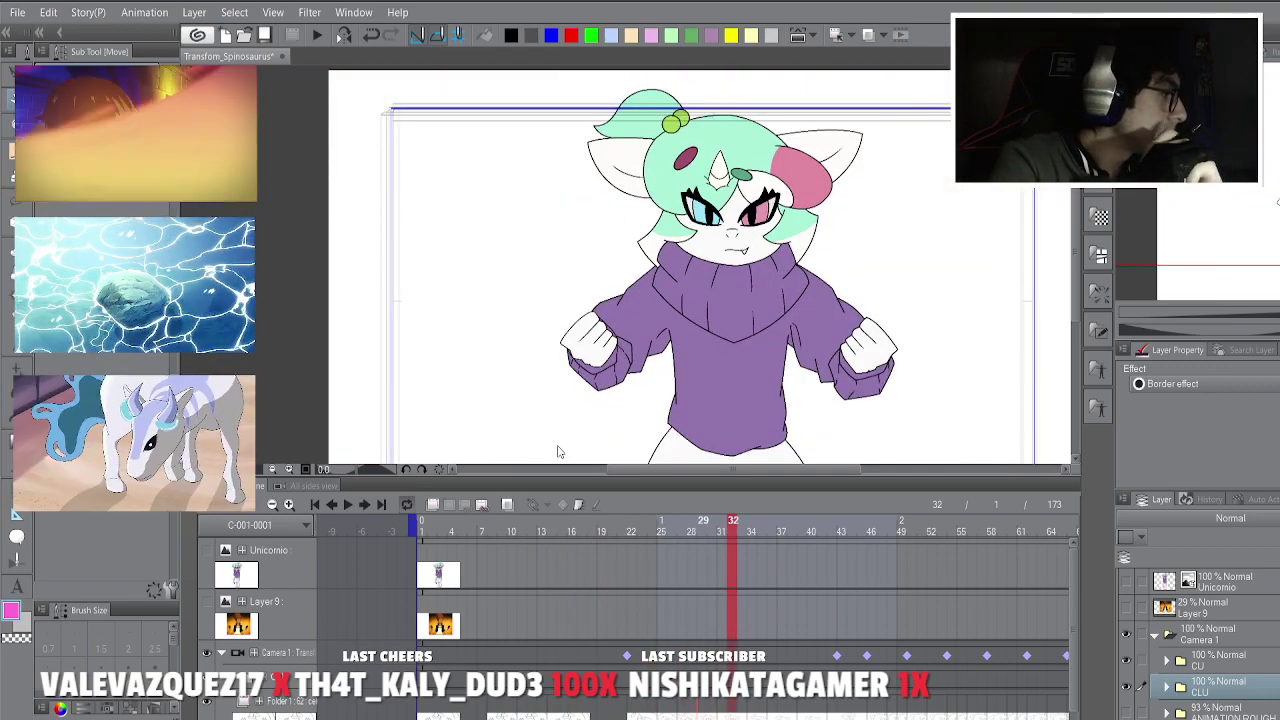
Switch to the Pen tool and examine the coloured clenched-fists drawing at frame 32.
key(p)
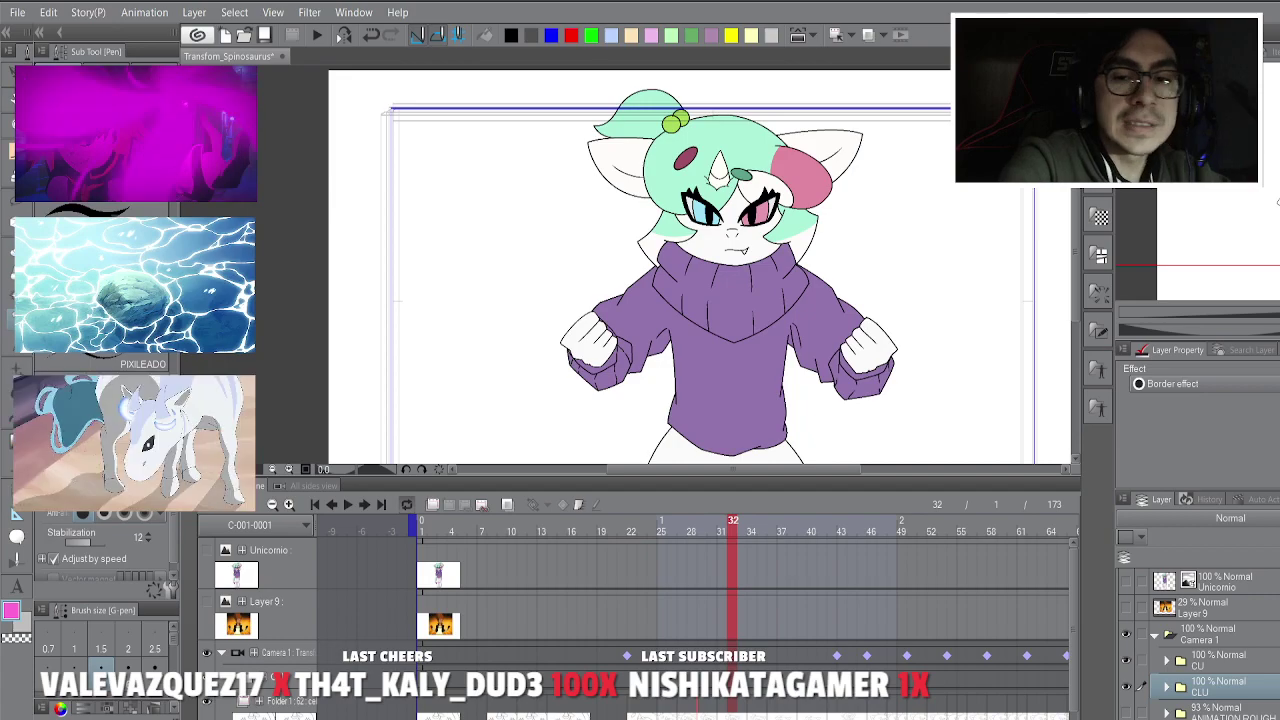
scroll(615, 140, up, 5)
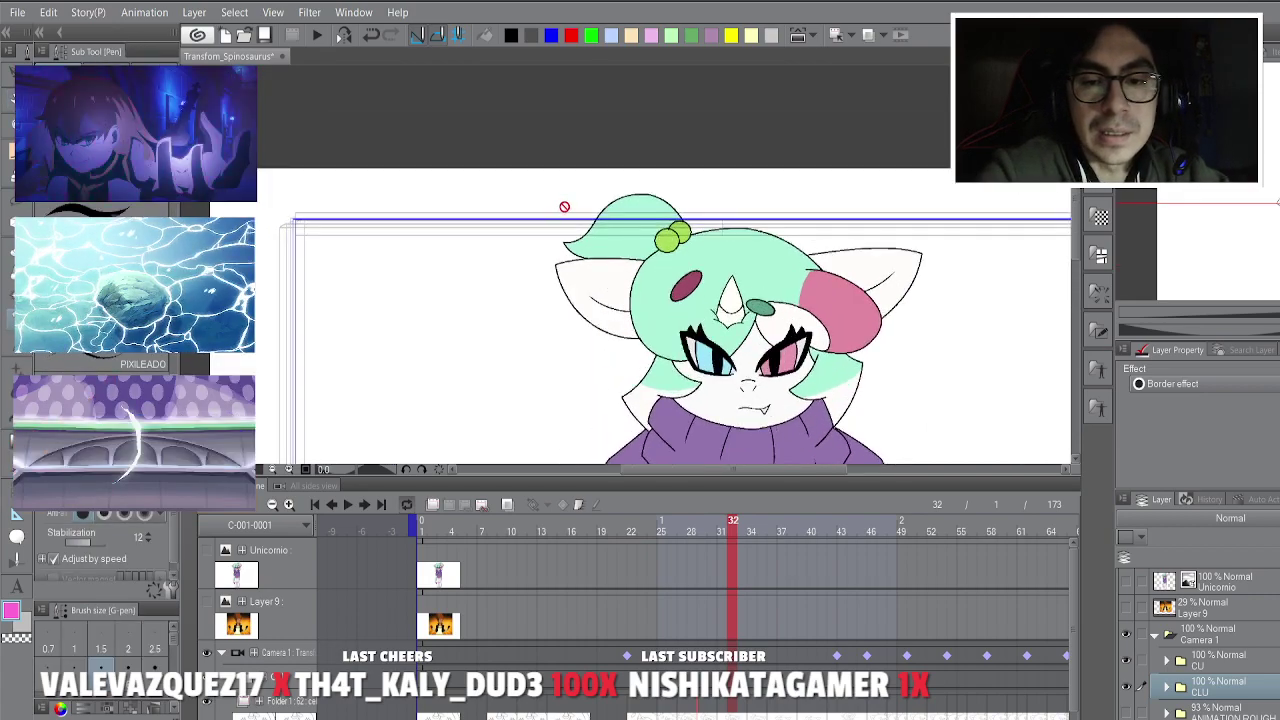
scroll(617, 224, down, 3)
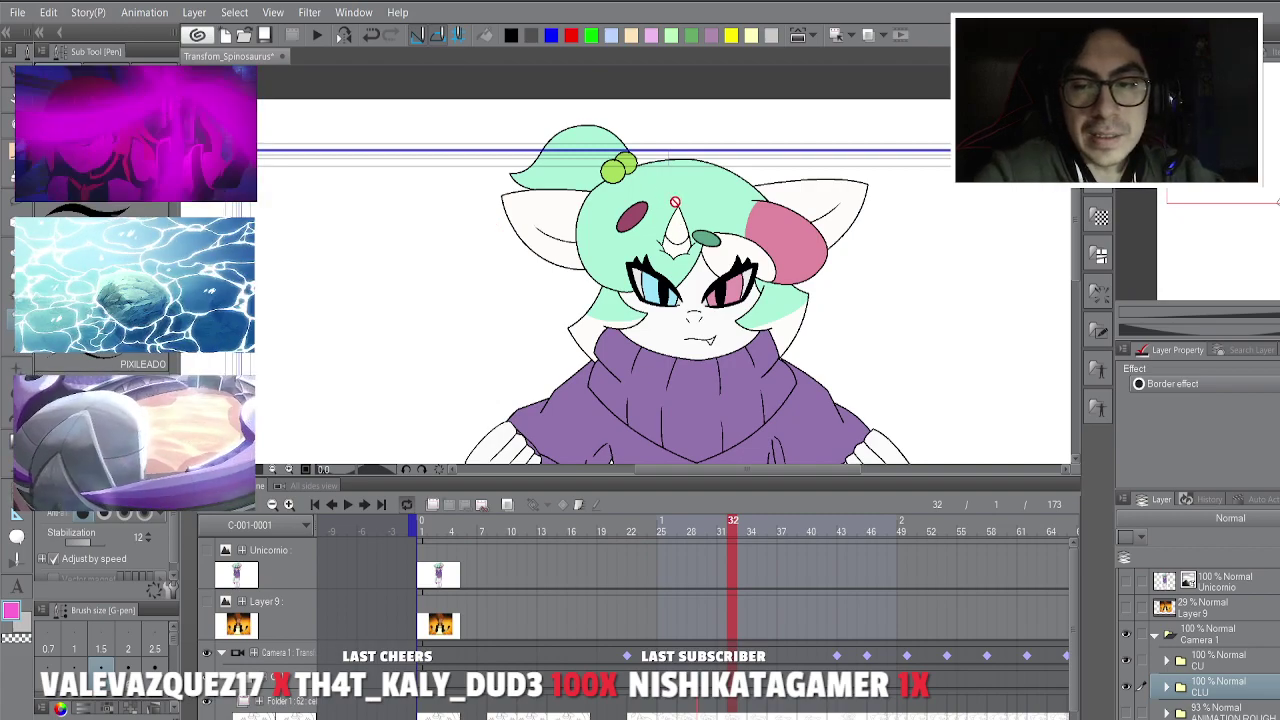
key(space)
drag(716, 261, 639, 200)
scroll(673, 189, down, 3)
key(p)
scroll(640, 214, up, 1)
key(space)
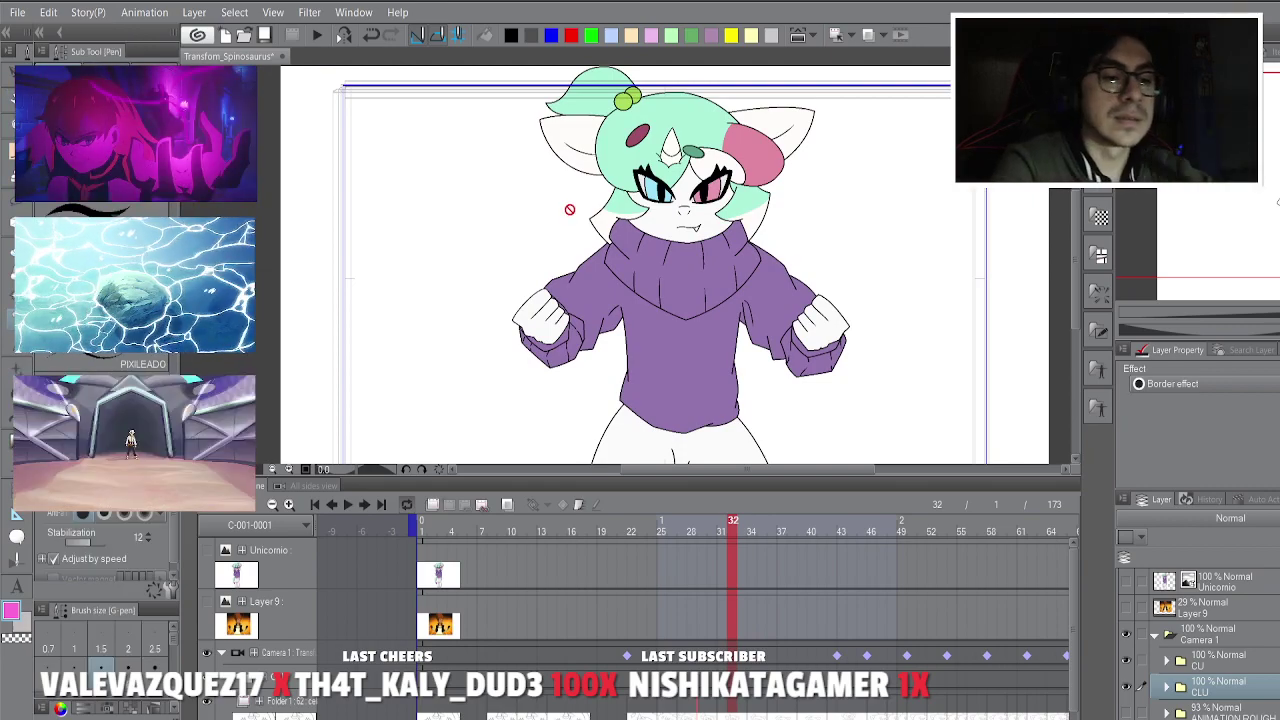
Create an SD folder above the CU folder with a new animation folder and blank layer inside, and go to frame 1.
key(alt+])
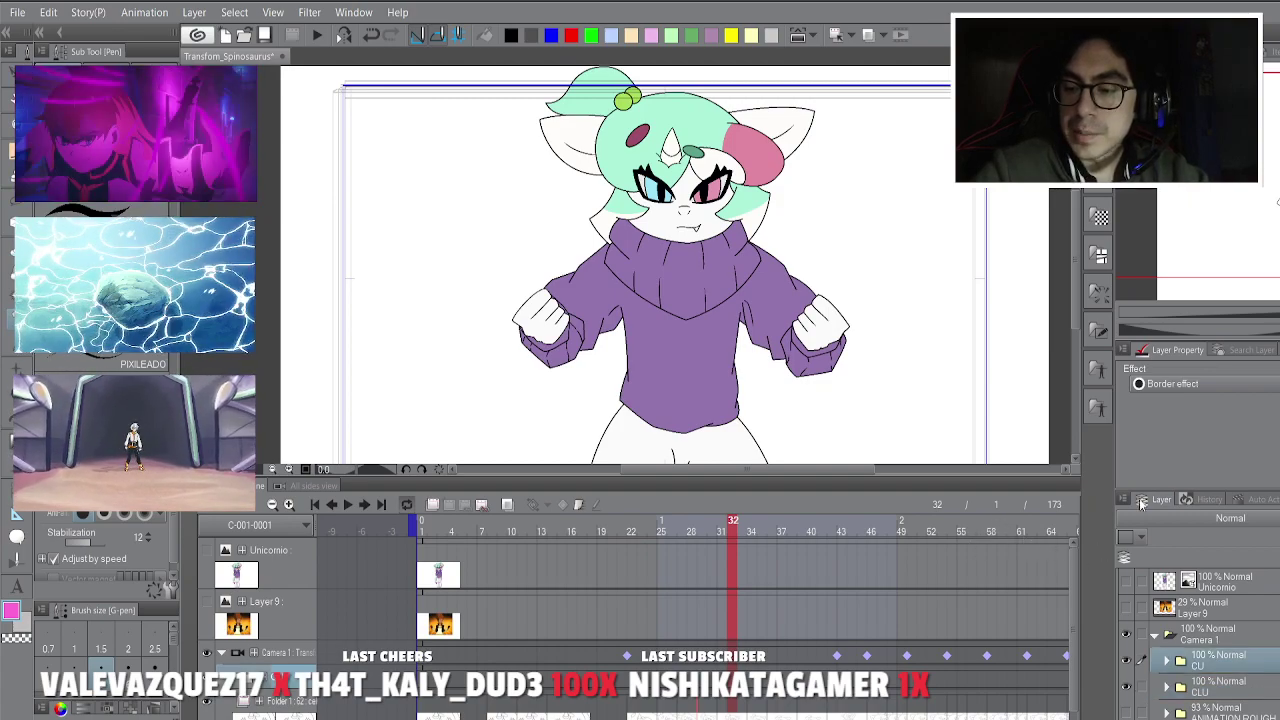
key(ctrl+g)
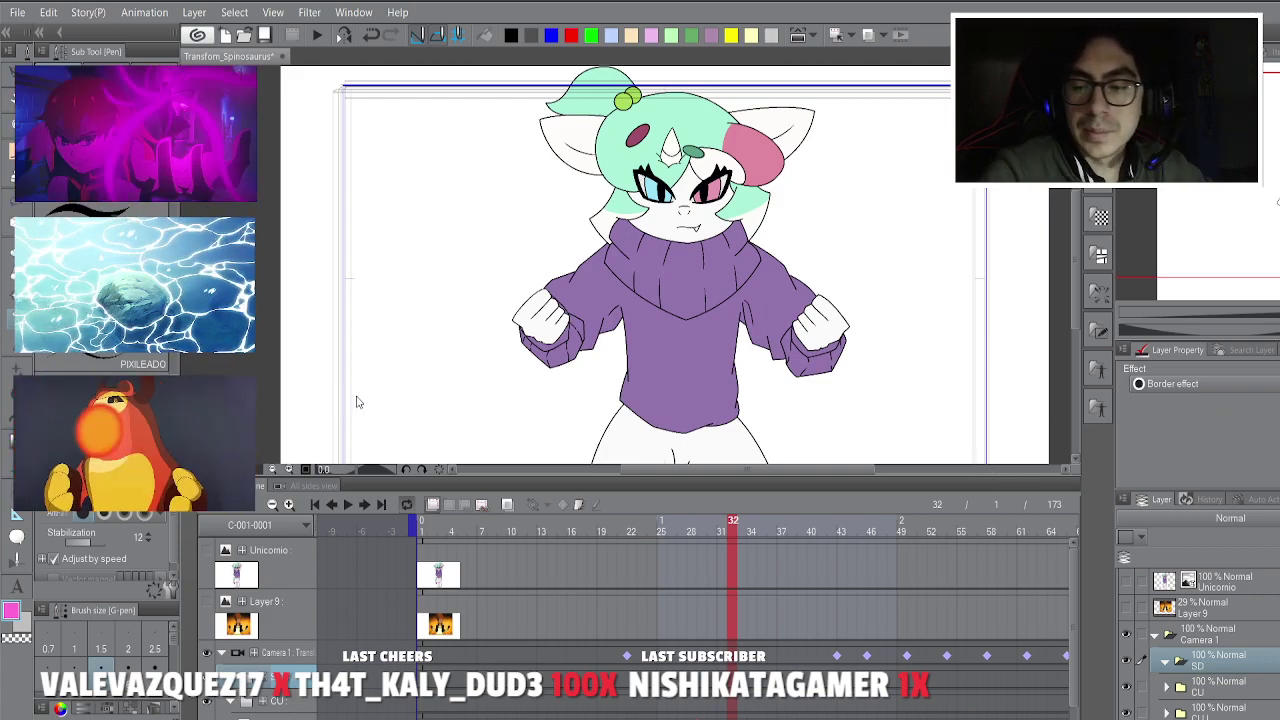
key(alt+bracketleft)
key(alt+bracketleft)
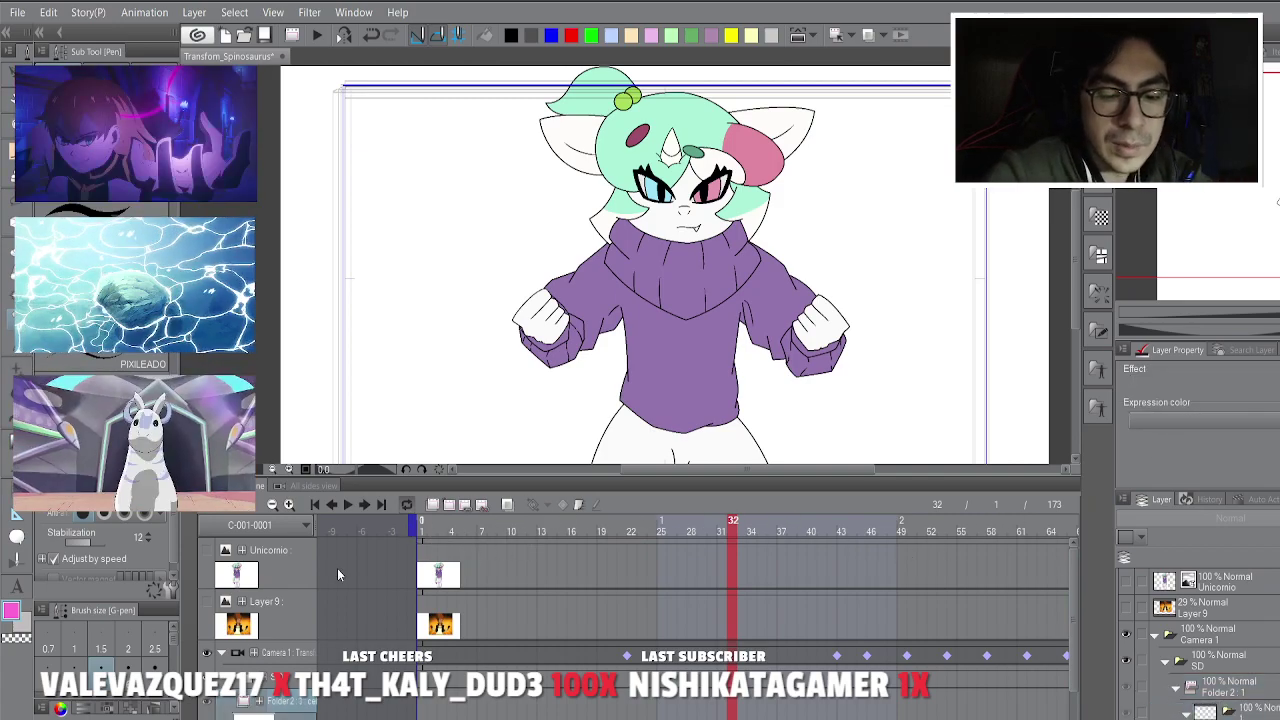
click(337, 568)
key(alt+bracketleft)
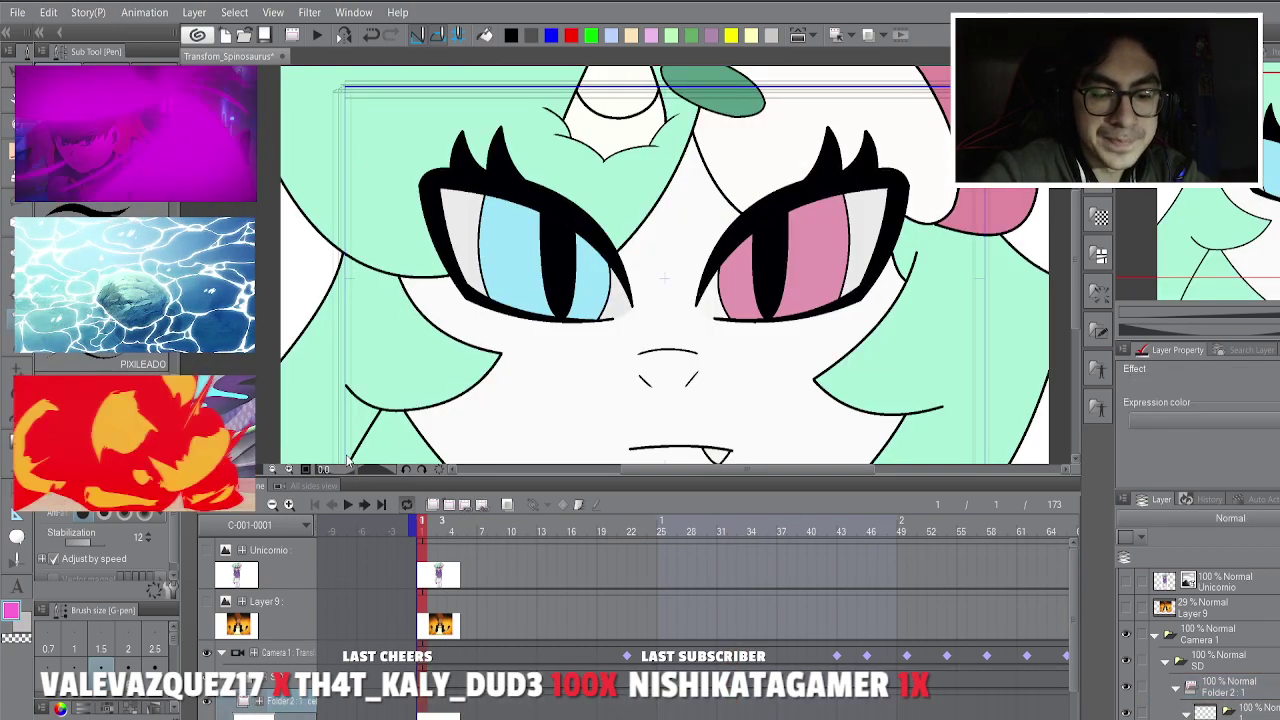
scroll(764, 244, down, 2)
drag(784, 242, 752, 250)
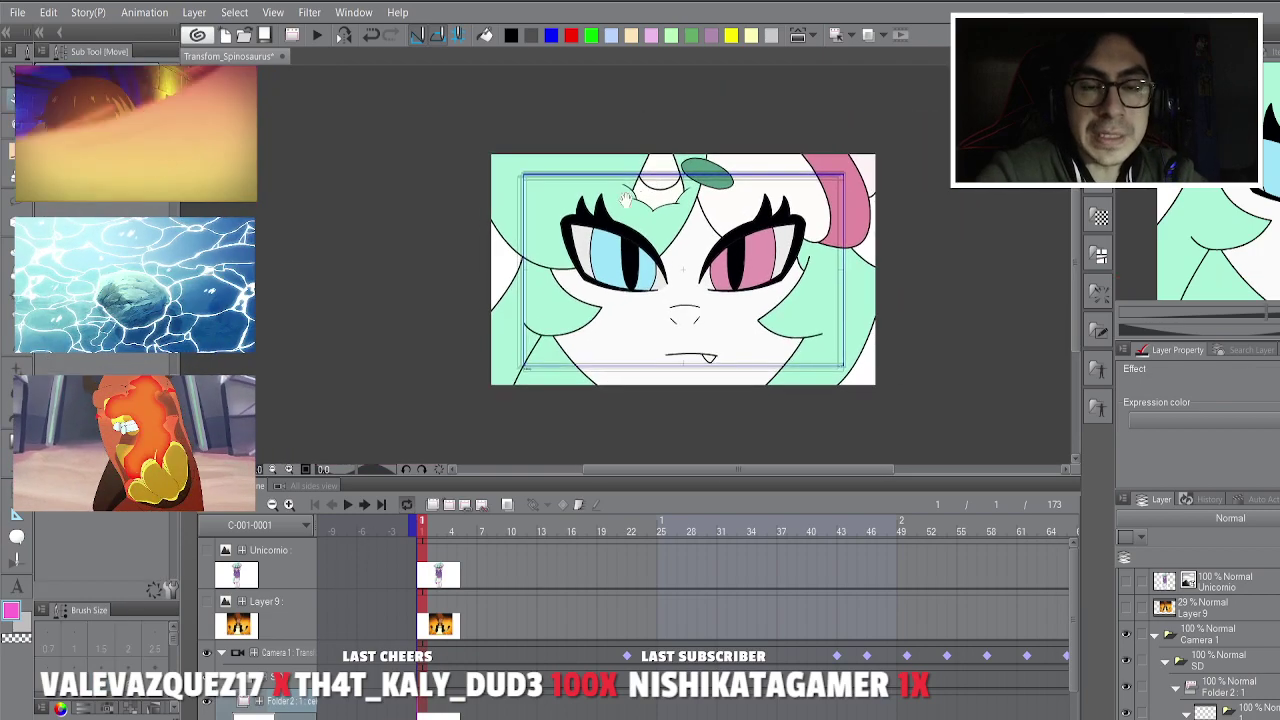
scroll(762, 262, up, 1)
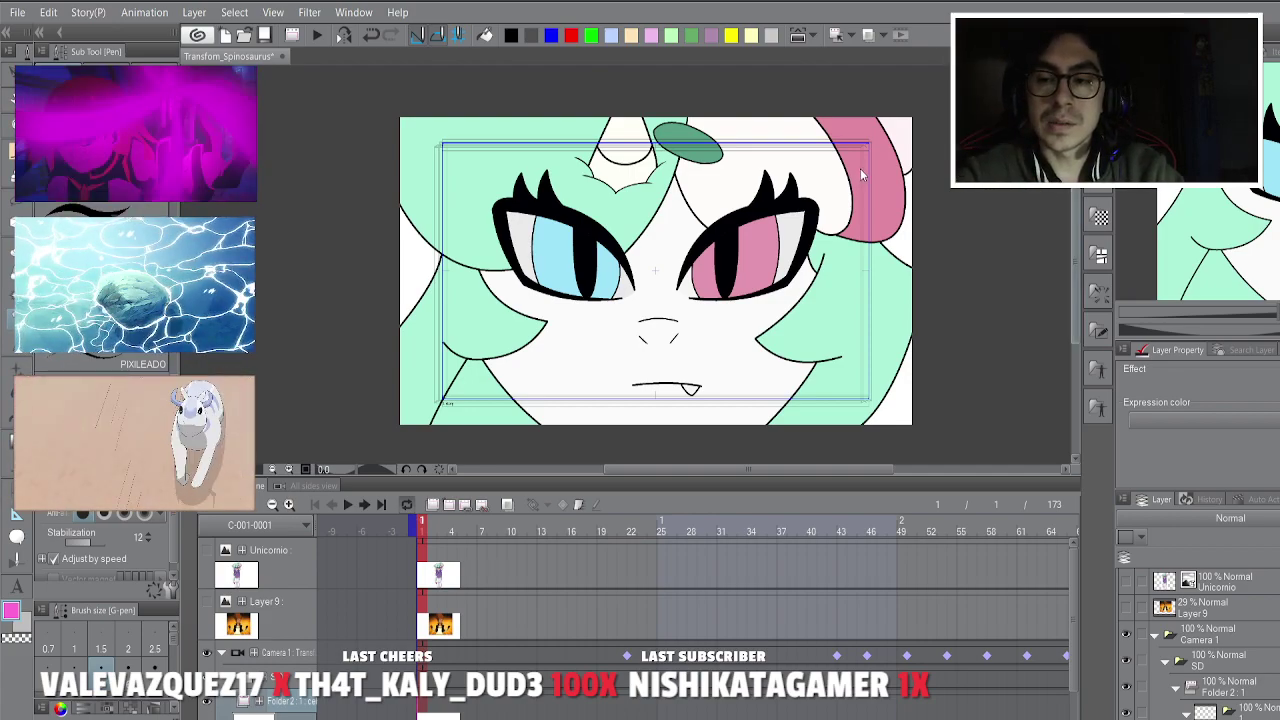
scroll(858, 170, up, 1)
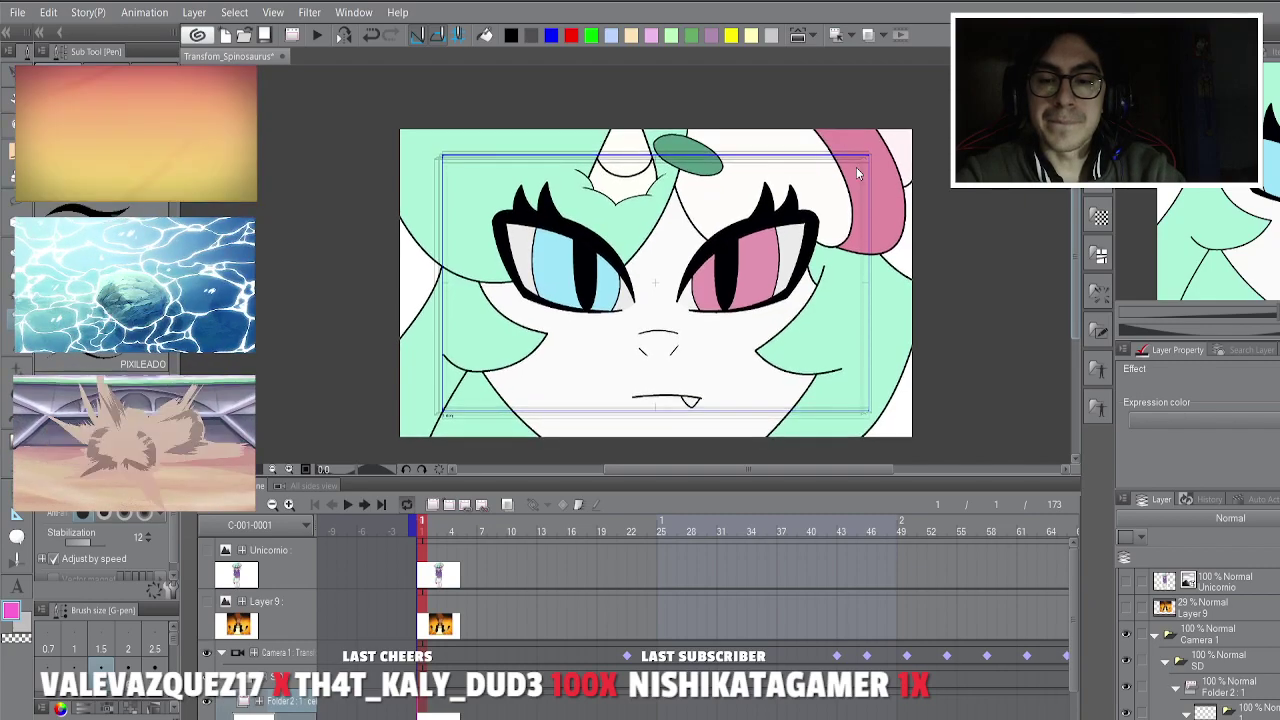
scroll(852, 158, up, 2)
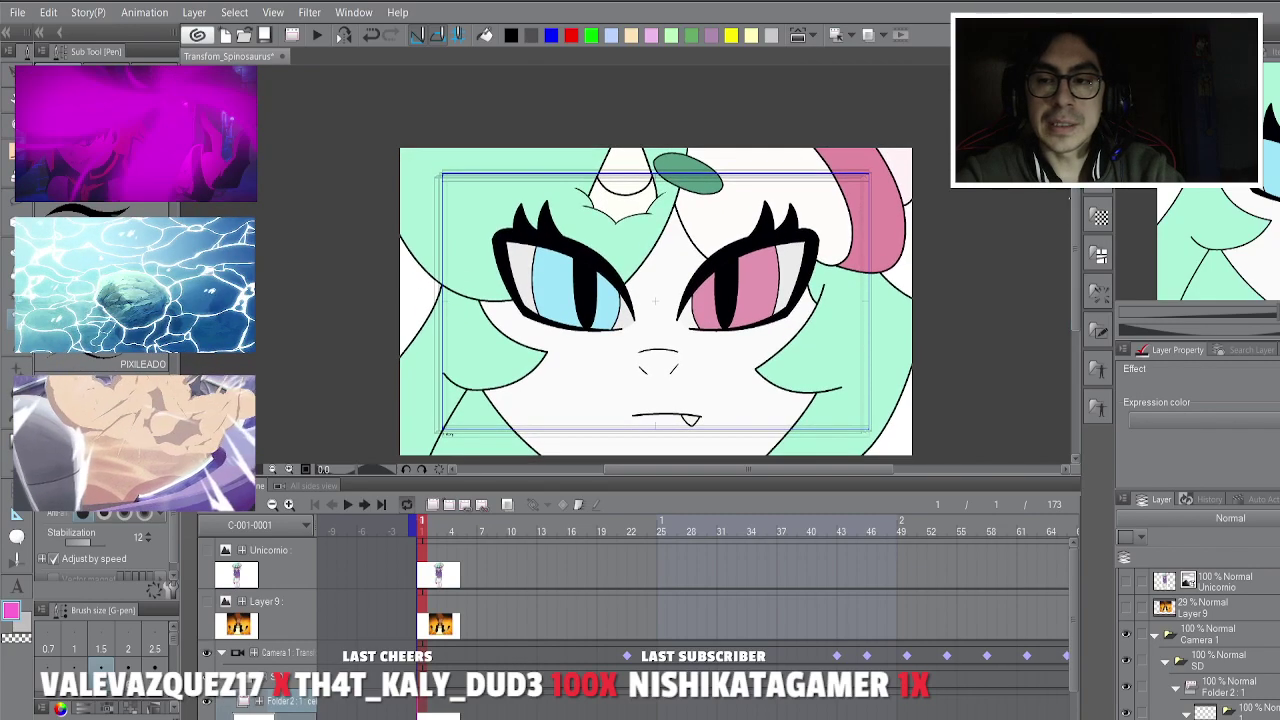
key(q)
click(879, 41)
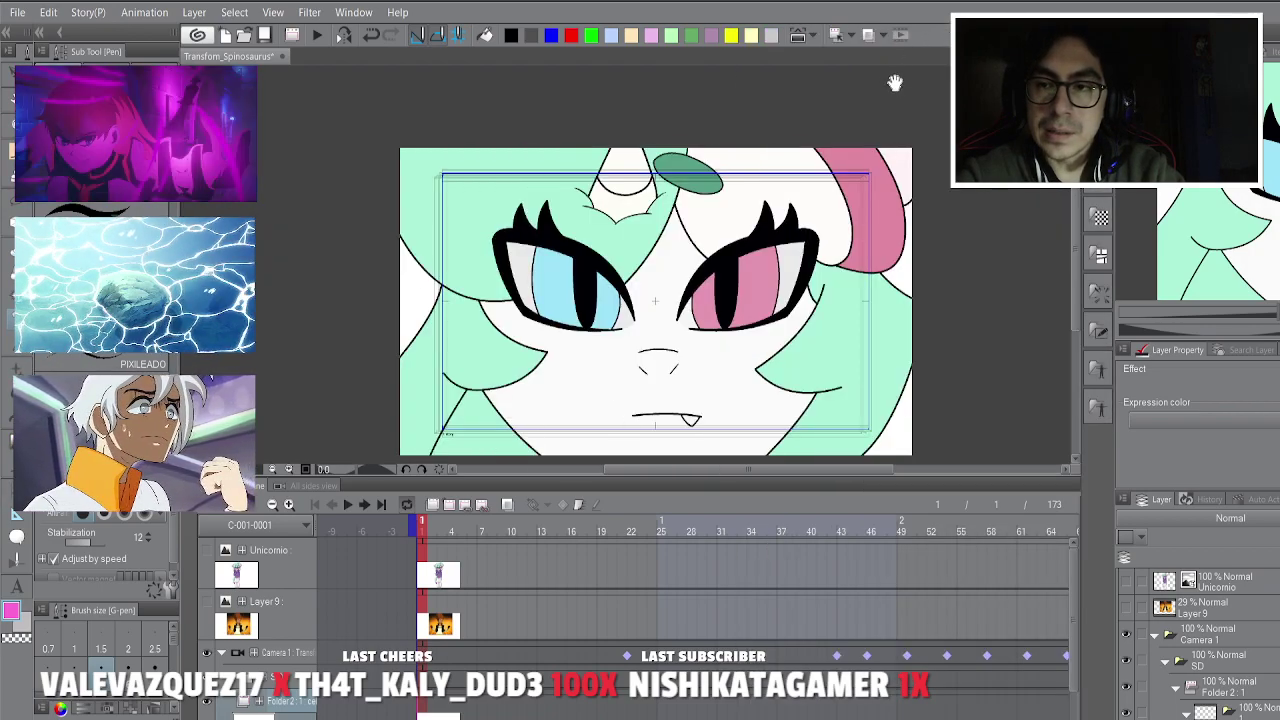
click(881, 73)
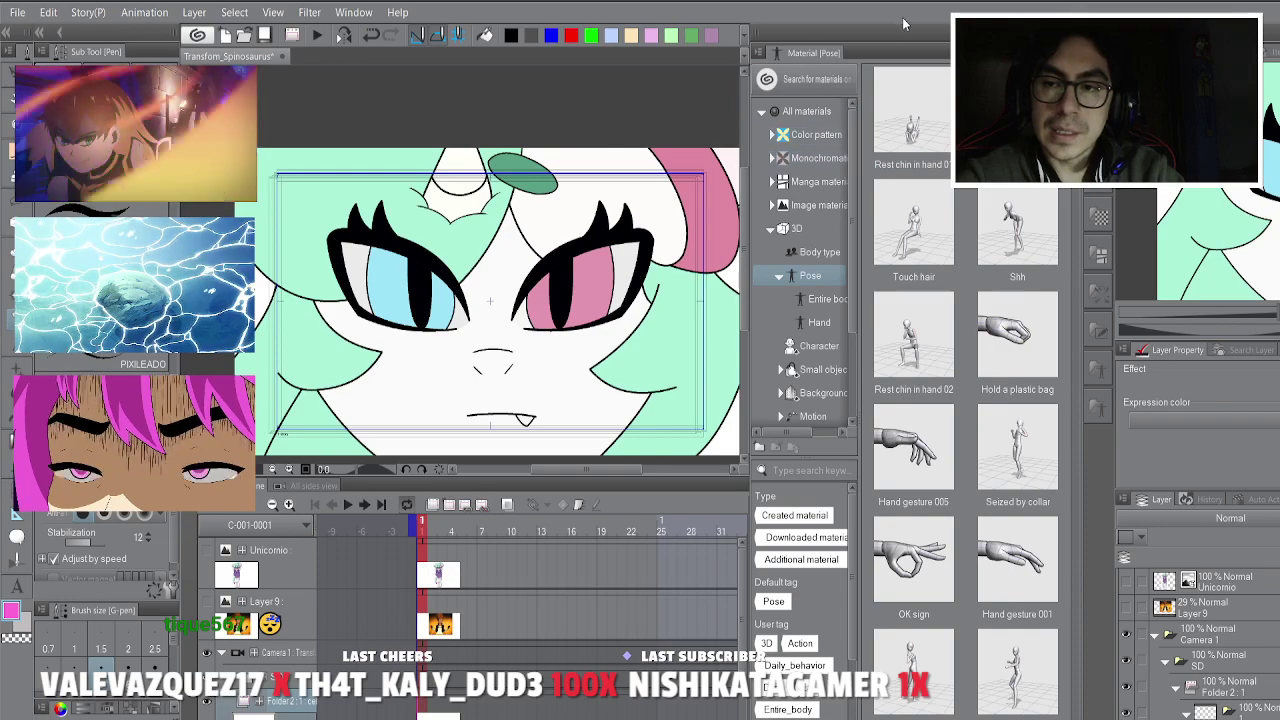
click(878, 46)
click(869, 32)
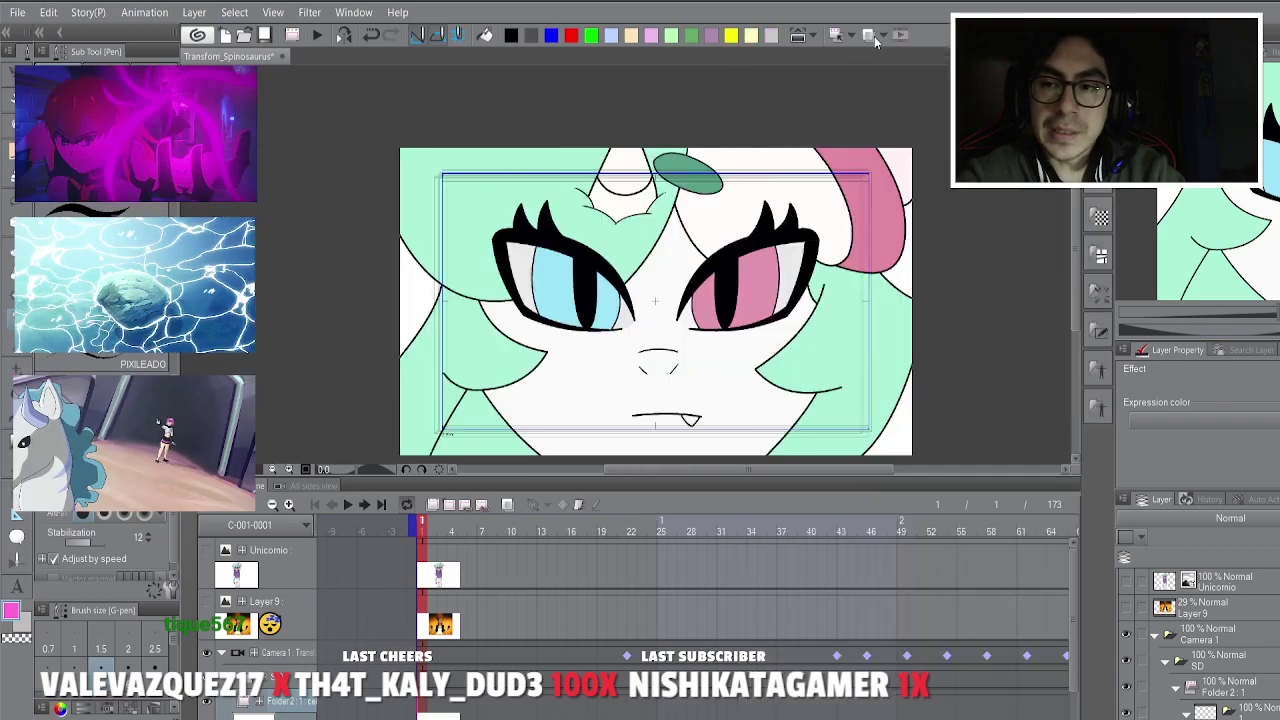
With a blue size-15 pen, draw curved shading guide lines along the mint hair locks beside the blue eye.
mouse_move(726, 219)
mouse_down()
mouse_move(729, 188)
mouse_move(740, 207)
mouse_up()
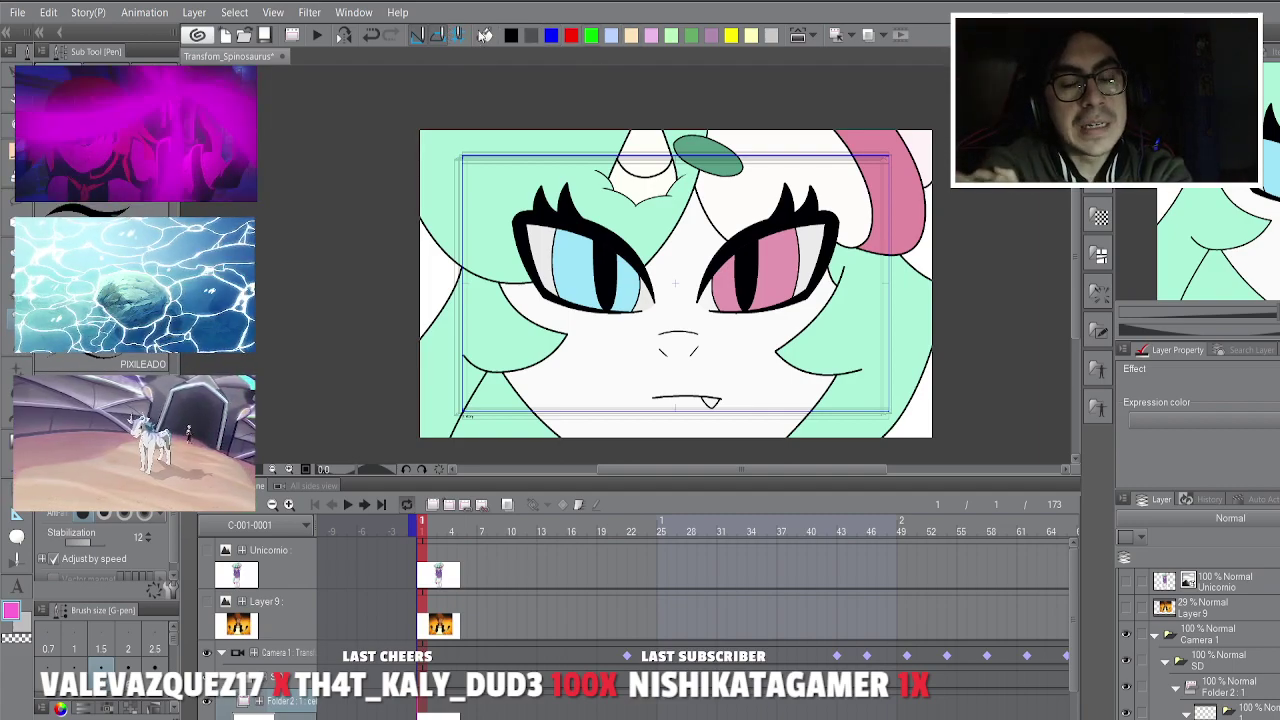
click(551, 35)
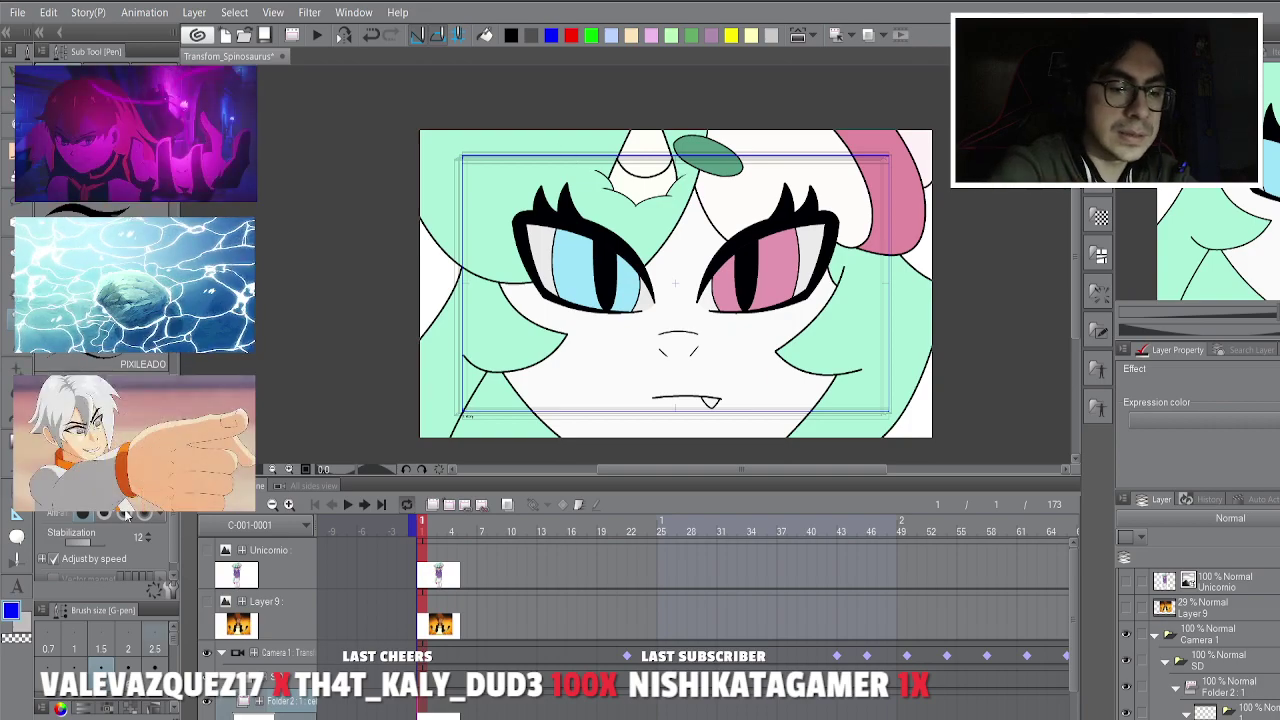
scroll(128, 640, down, 2)
click(128, 640)
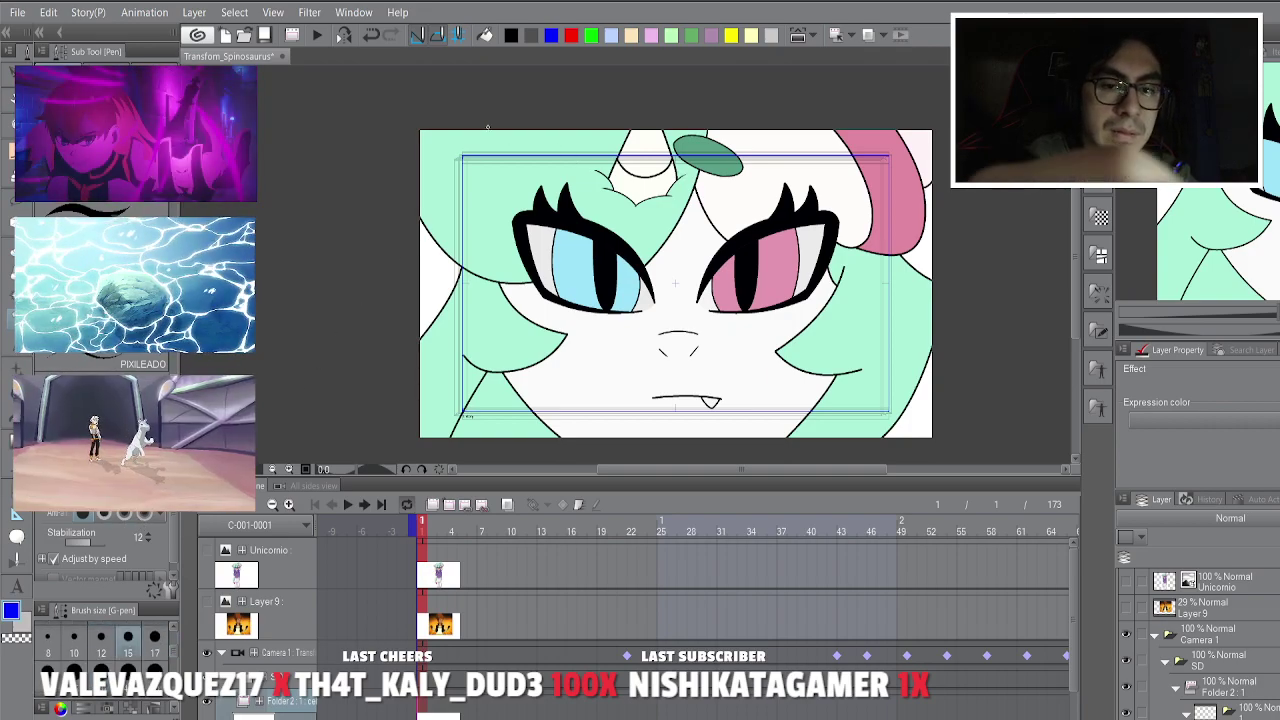
scroll(491, 126, up, 3)
mouse_move(418, 126)
mouse_down()
mouse_move(412, 188)
mouse_move(530, 403)
mouse_up()
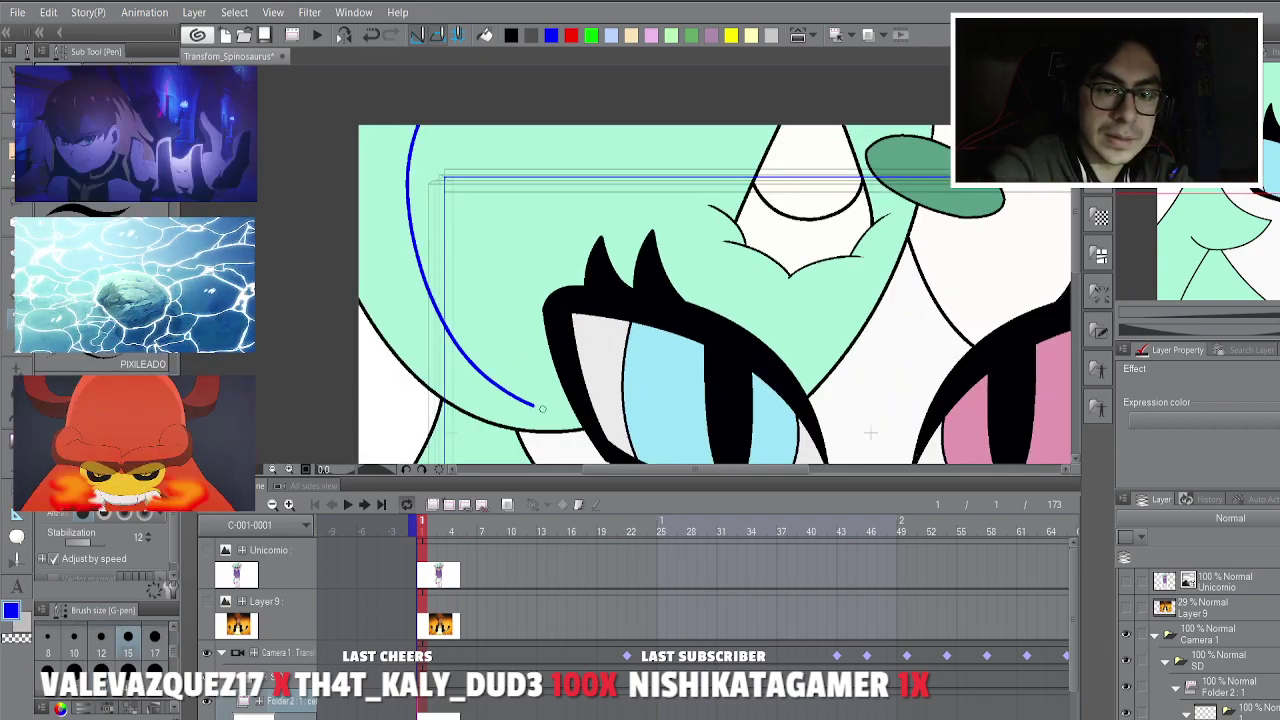
drag(456, 364, 606, 120)
drag(620, 172, 562, 490)
mouse_move(642, 280)
mouse_down()
mouse_move(566, 148)
mouse_move(540, 141)
mouse_up()
drag(539, 226, 643, 394)
drag(697, 300, 580, 392)
Draw matching blue shading guide lines along the hair locks beside the pink eye and through the pink hair section.
scroll(580, 392, down, 3)
scroll(894, 254, up, 2)
mouse_move(866, 224)
mouse_down()
mouse_move(870, 307)
mouse_move(799, 395)
mouse_up()
mouse_move(729, 216)
mouse_down()
mouse_move(686, 152)
mouse_move(749, 217)
mouse_up()
scroll(715, 180, down, 2)
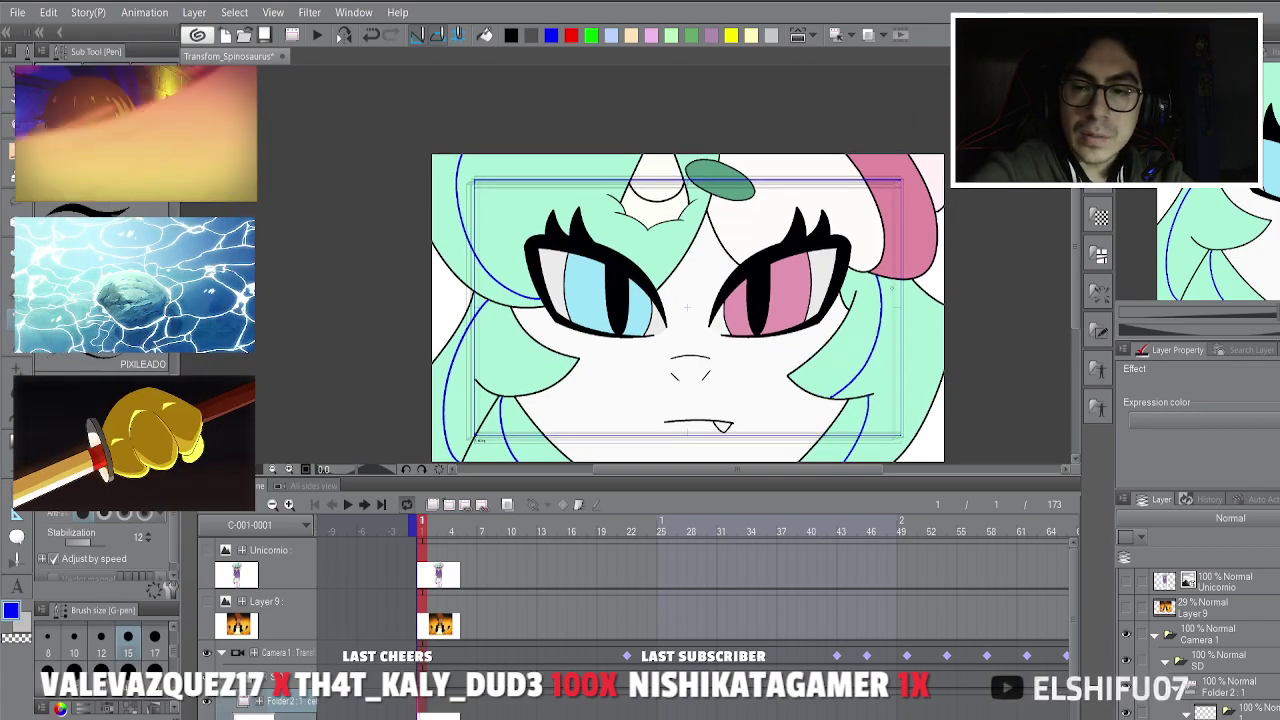
scroll(890, 170, up, 1)
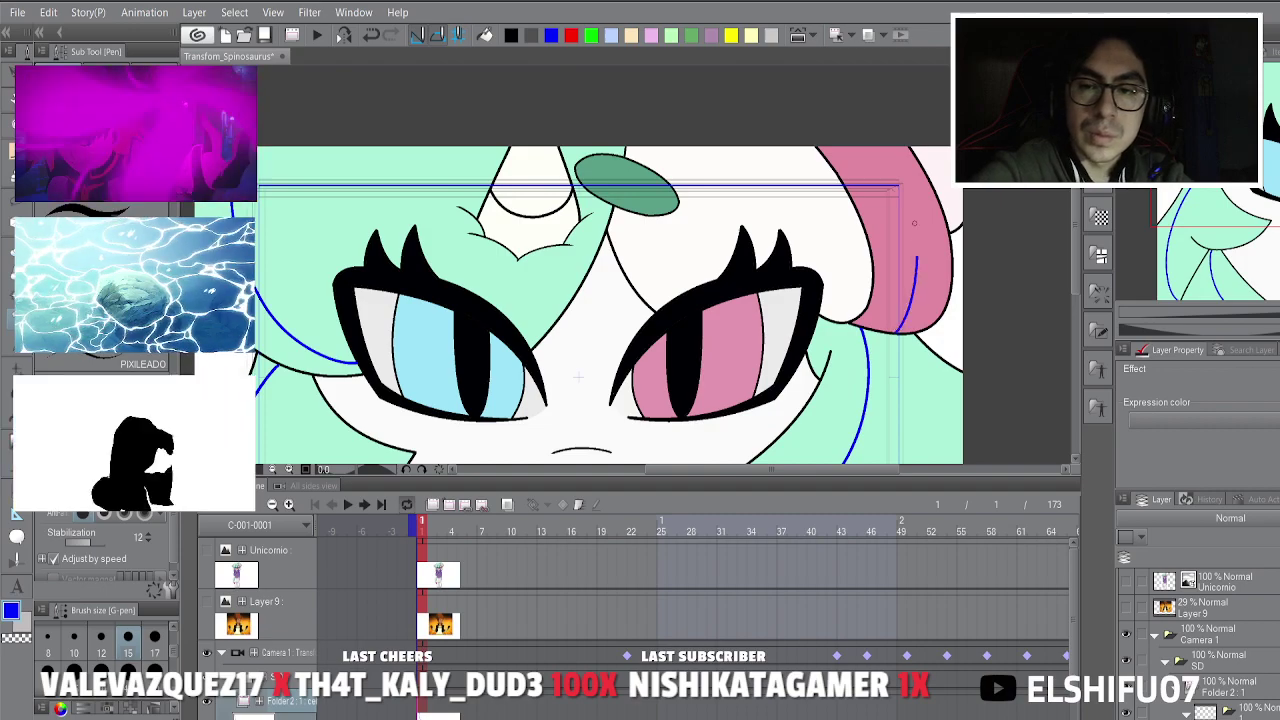
scroll(990, 230, down, 3)
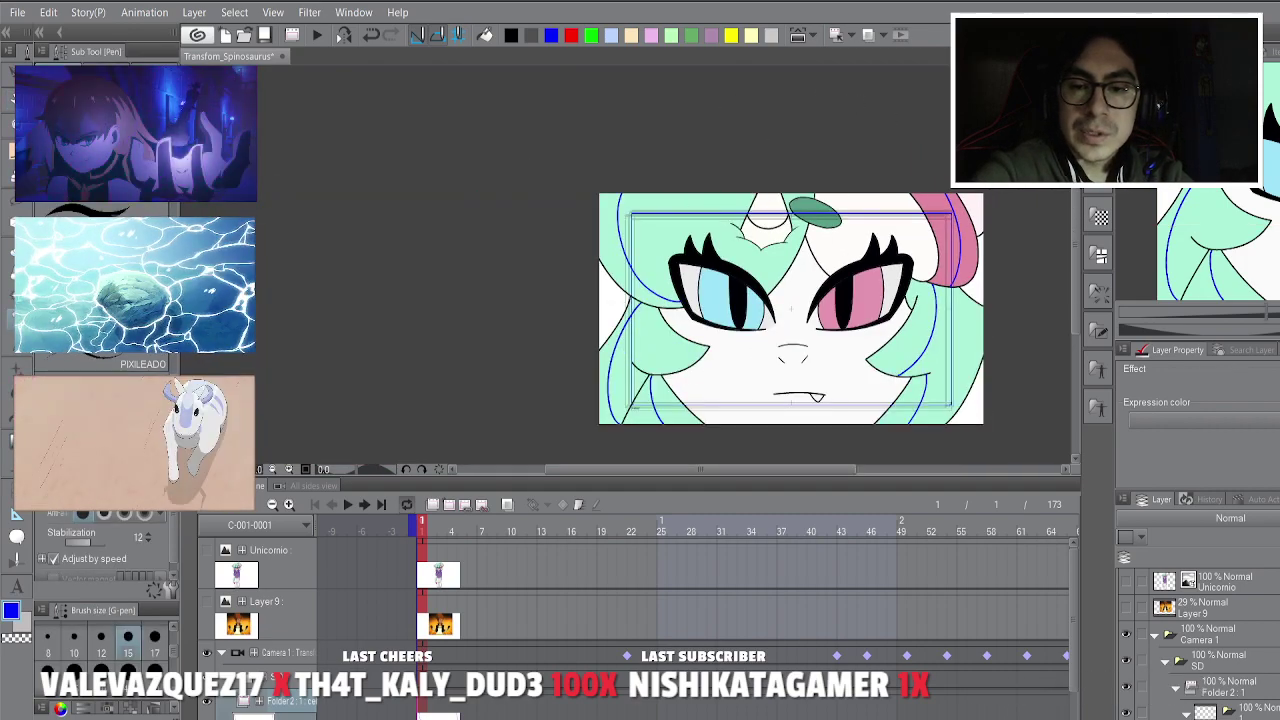
scroll(988, 231, up, 4)
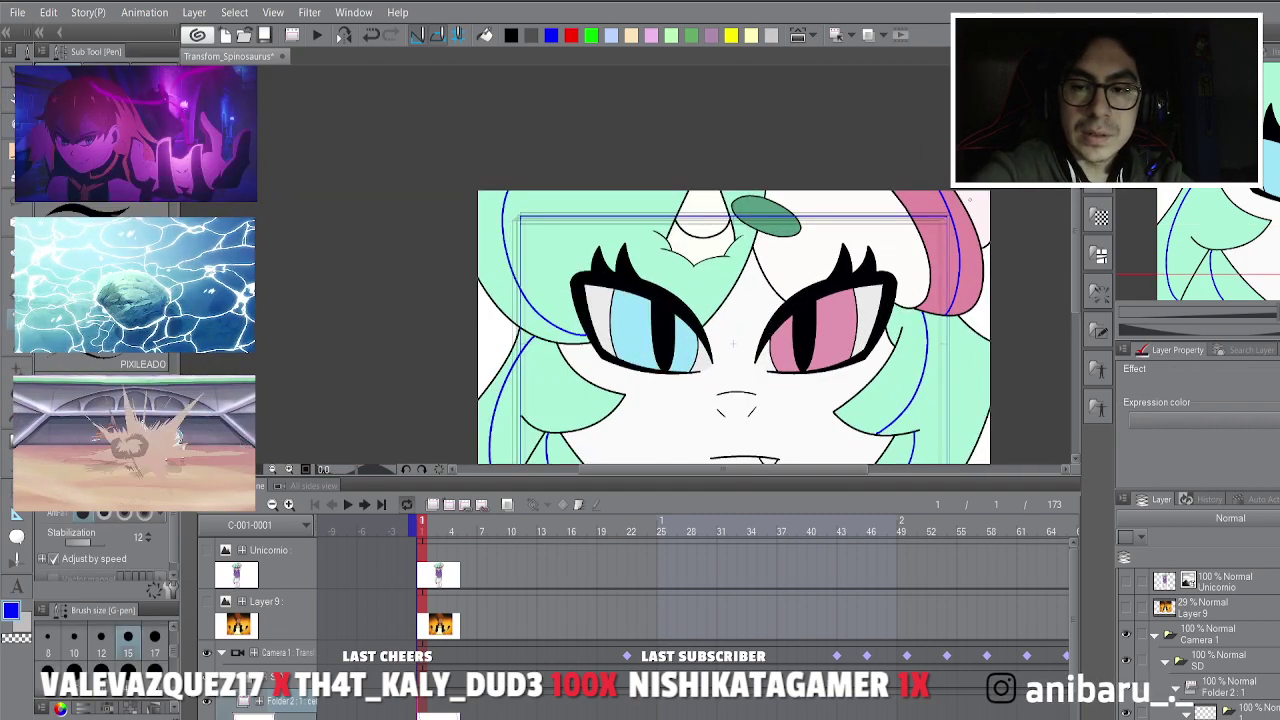
scroll(988, 232, down, 3)
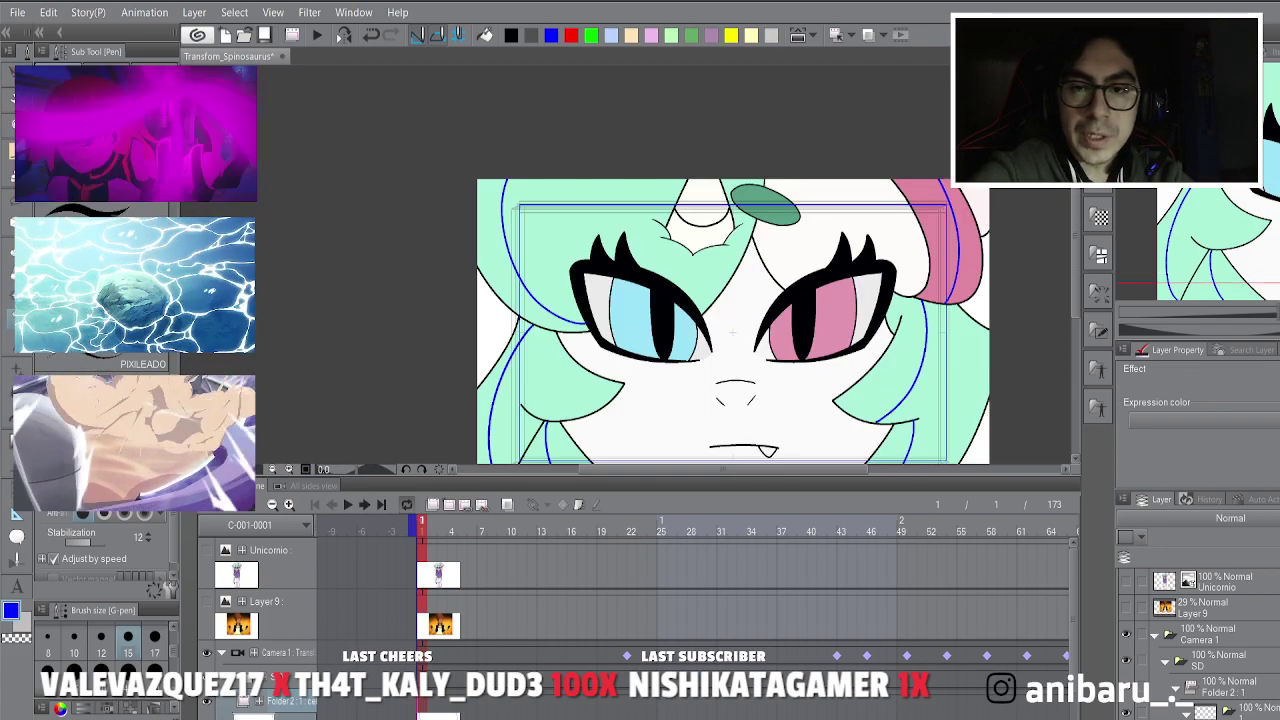
Scribble pale yellow marks over the outer hair areas beyond the blue guide lines on both sides of the face.
scroll(985, 190, up, 3)
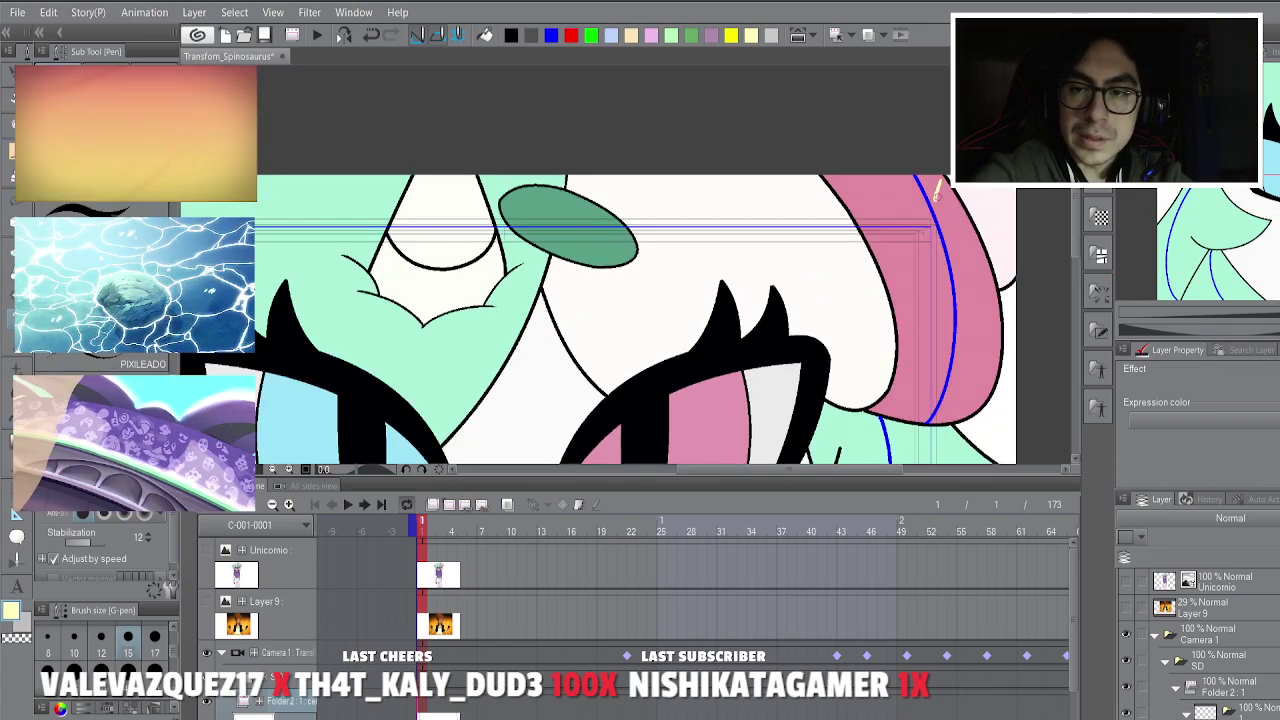
scroll(964, 393, down, 4)
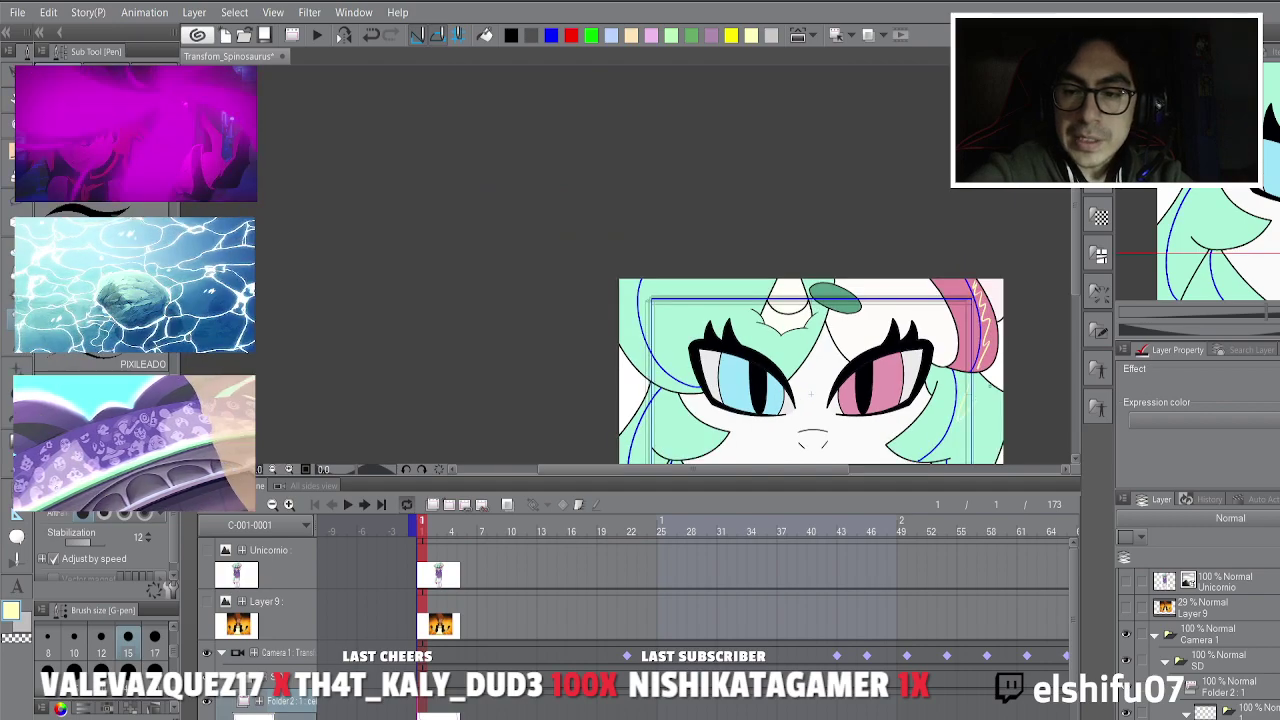
scroll(811, 394, up, 3)
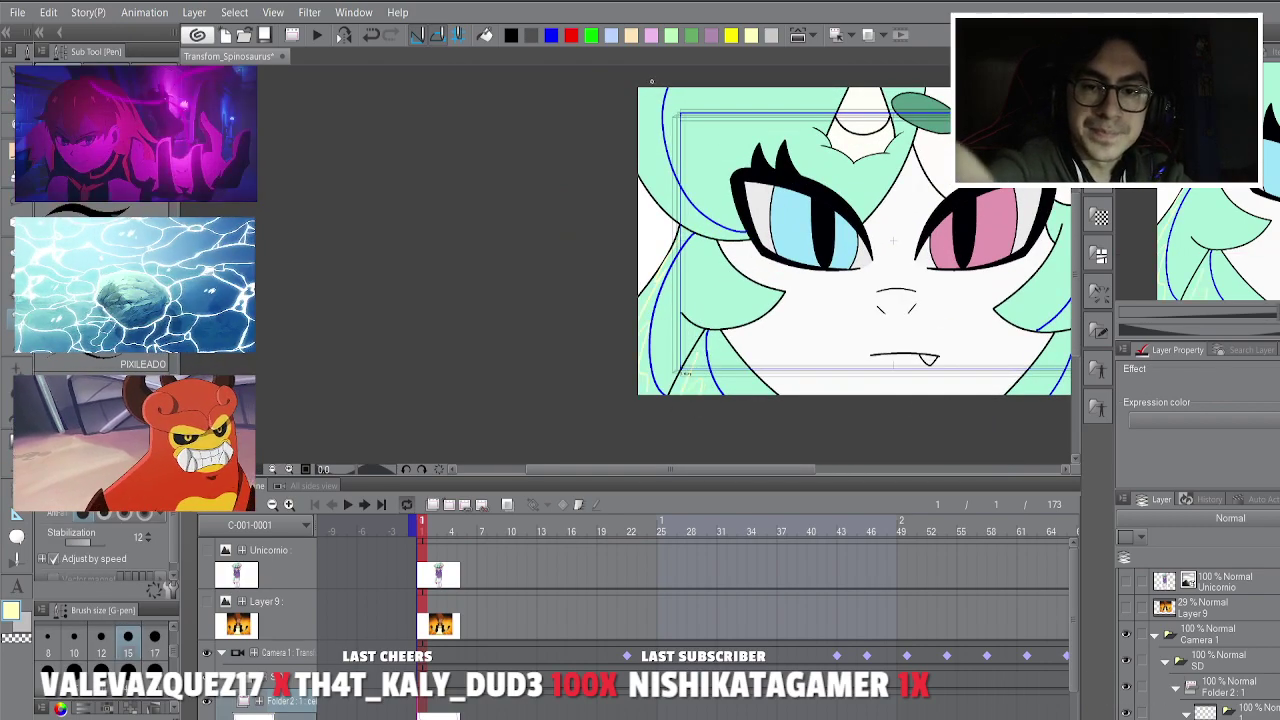
drag(898, 227, 614, 310)
Switch to red, draw a curved shadow line across the blue eye and squiggle over the area beneath its upper lashes.
click(571, 35)
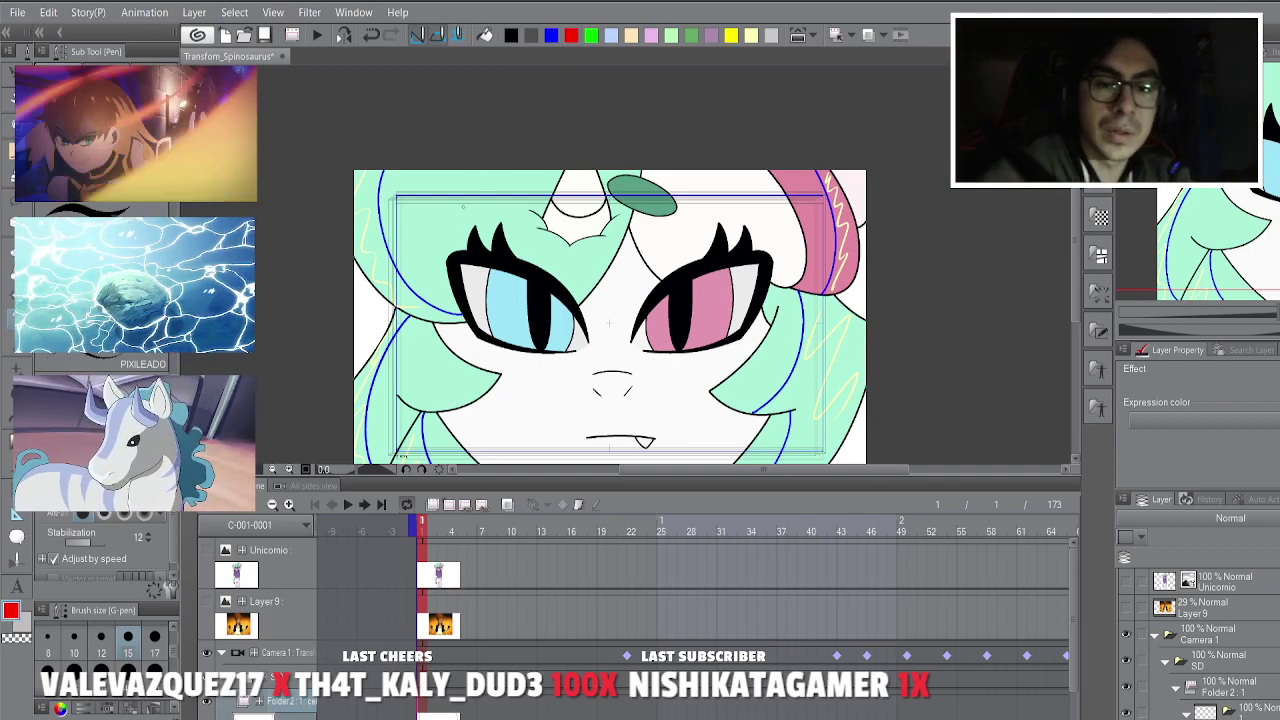
scroll(538, 215, up, 4)
scroll(538, 215, up, 2)
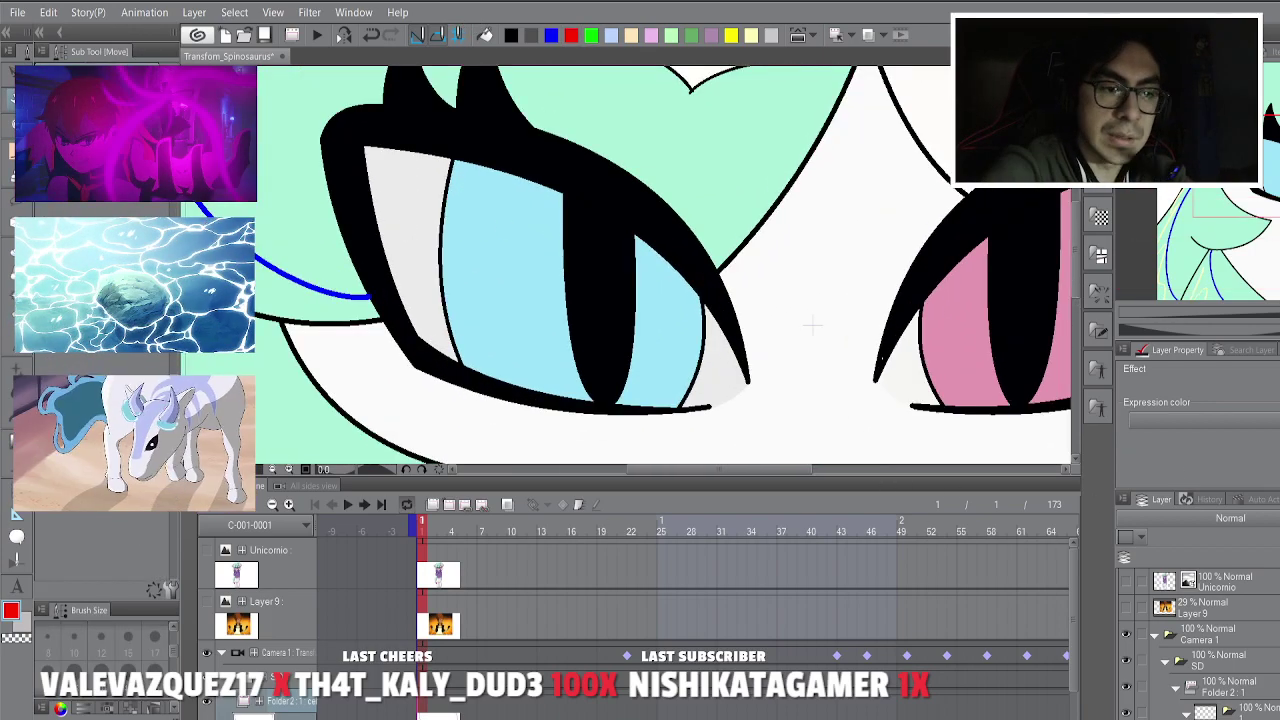
key(p)
mouse_move(688, 306)
mouse_down()
mouse_move(585, 238)
mouse_move(368, 205)
mouse_up()
mouse_move(465, 195)
mouse_down()
mouse_move(507, 176)
mouse_move(539, 204)
mouse_move(617, 222)
mouse_up()
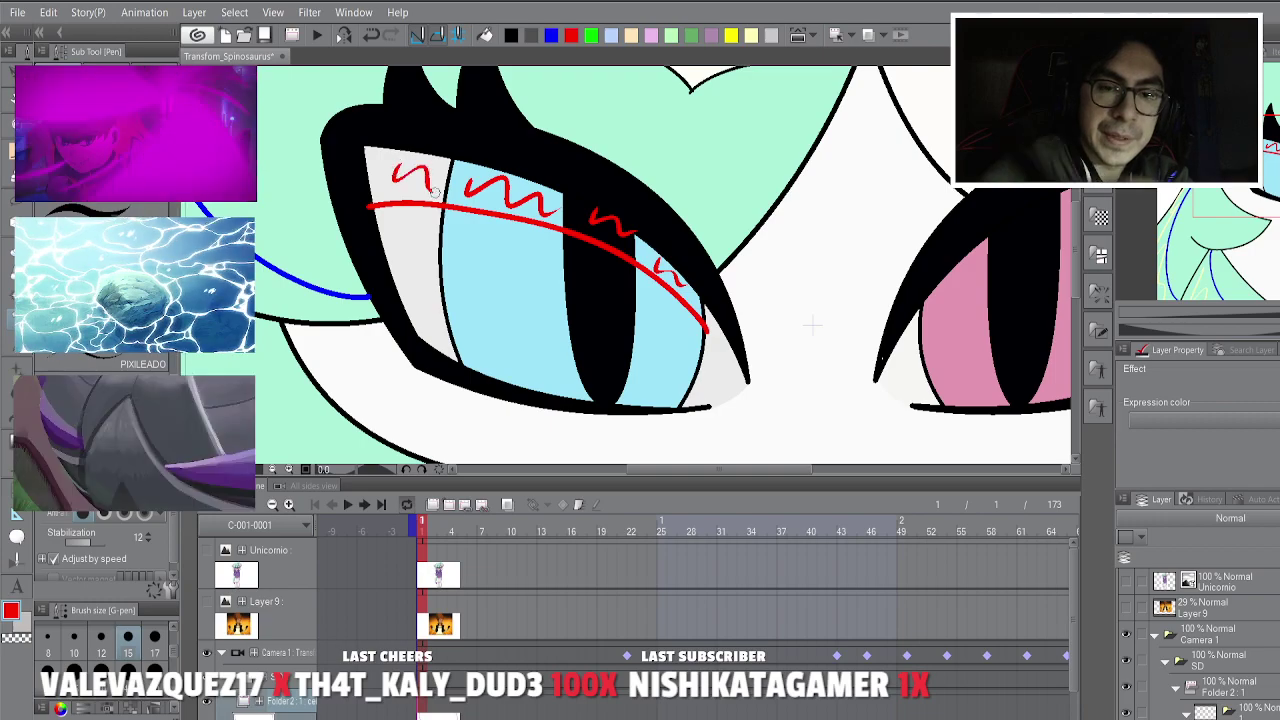
Draw a matching red shadow line across the pink eye and squiggle over the area above it.
scroll(450, 195, down, 2)
drag(697, 189, 634, 237)
scroll(650, 243, up, 1)
drag(587, 362, 776, 233)
drag(852, 216, 726, 260)
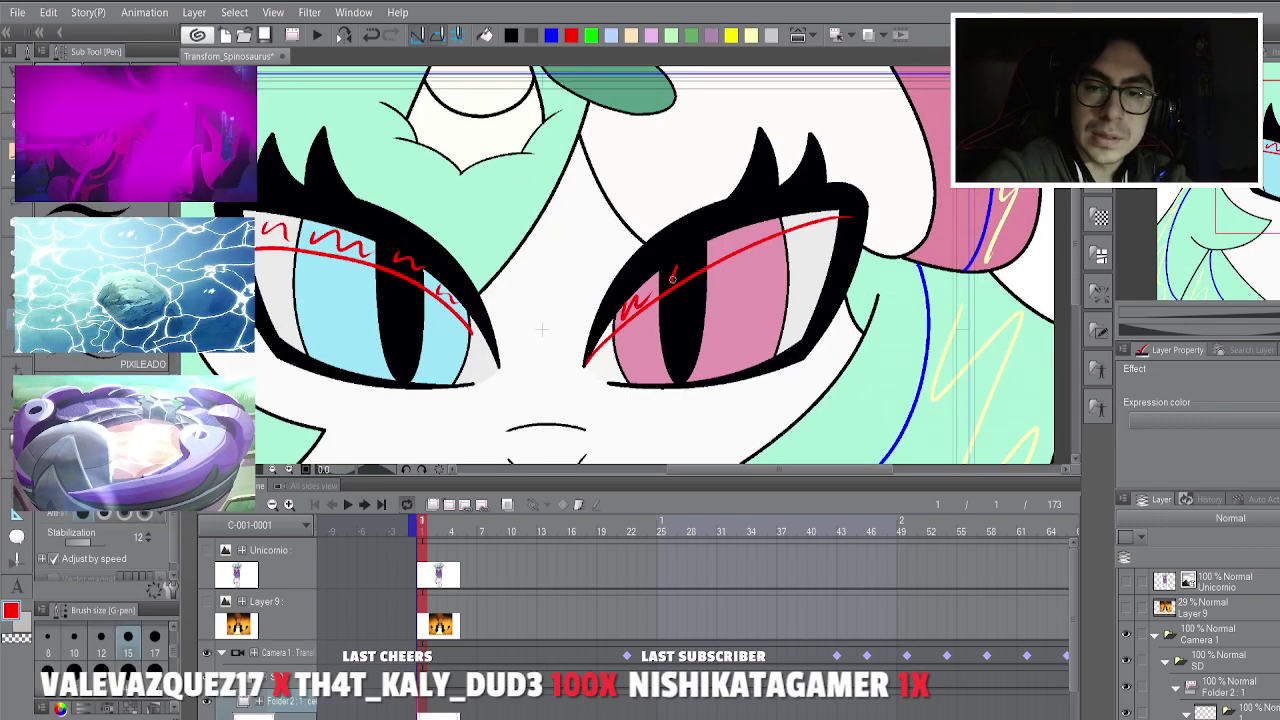
scroll(542, 331, down, 4)
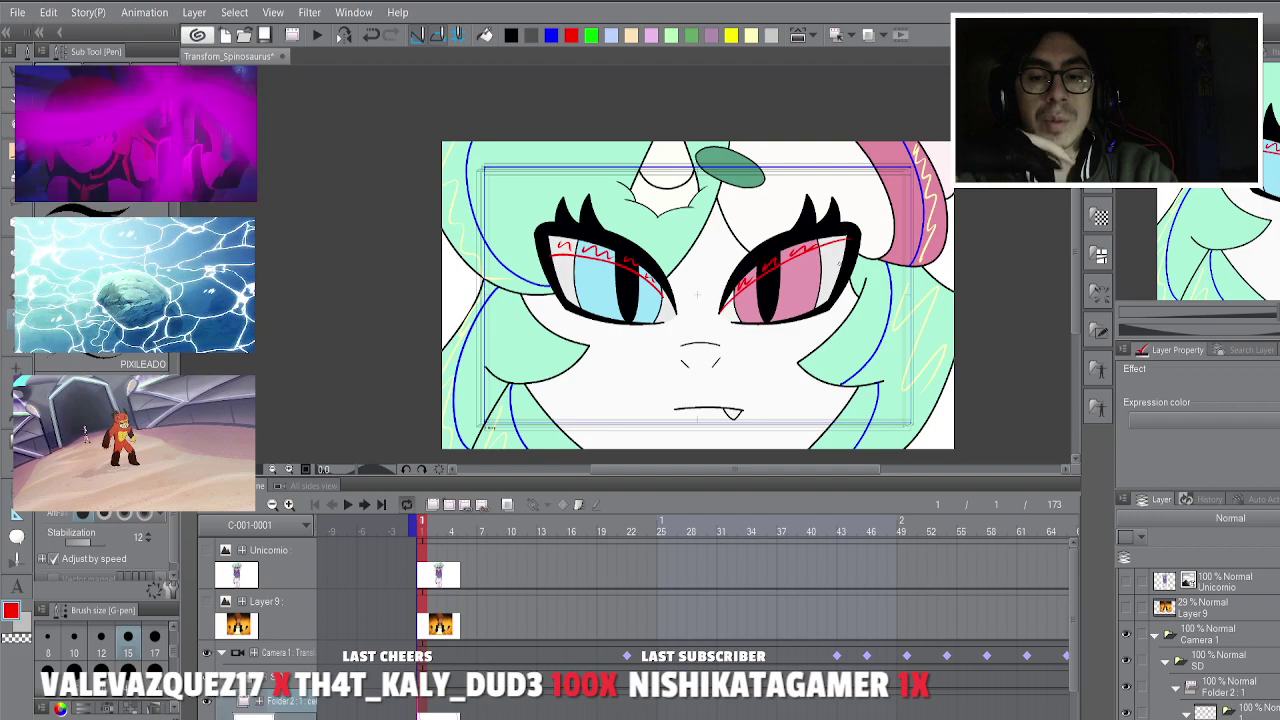
Examine the red, blue and yellow shading guides across the eyes and hair of the face close-up.
mouse_move(839, 264)
mouse_down()
mouse_move(846, 240)
mouse_move(855, 254)
mouse_move(830, 243)
mouse_up()
scroll(830, 243, down, 1)
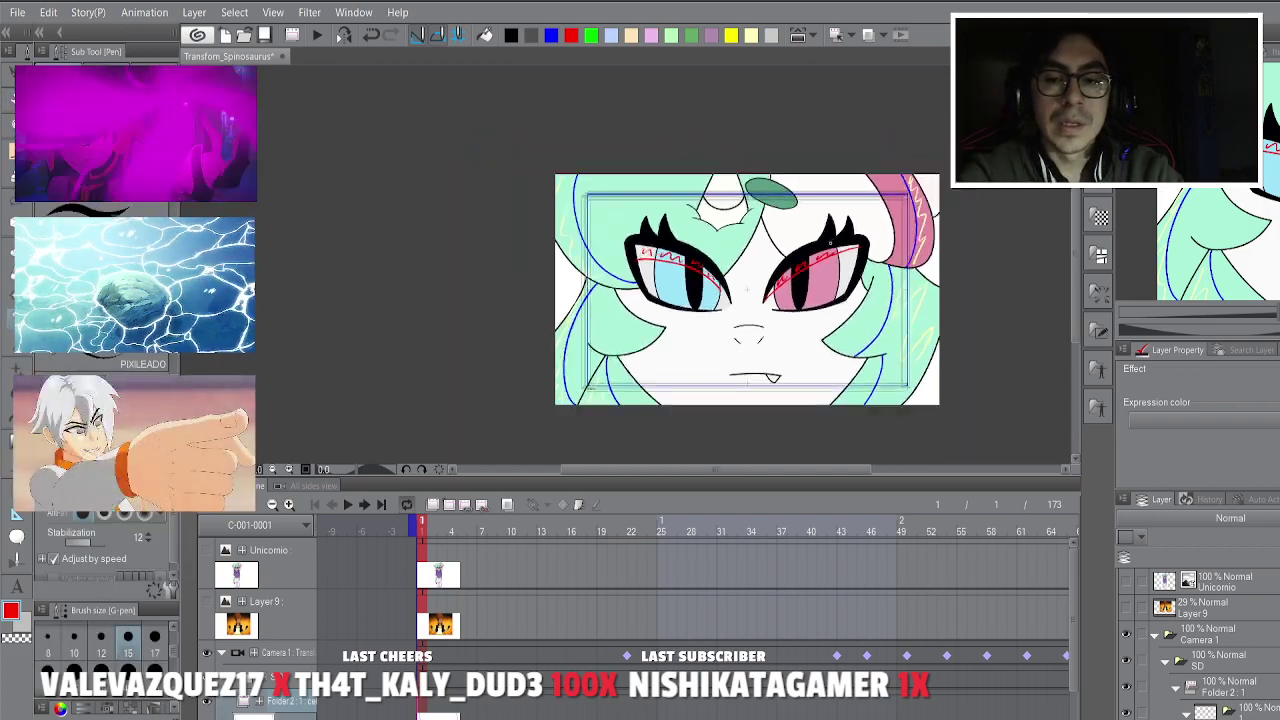
scroll(830, 243, up, 4)
scroll(858, 226, down, 2)
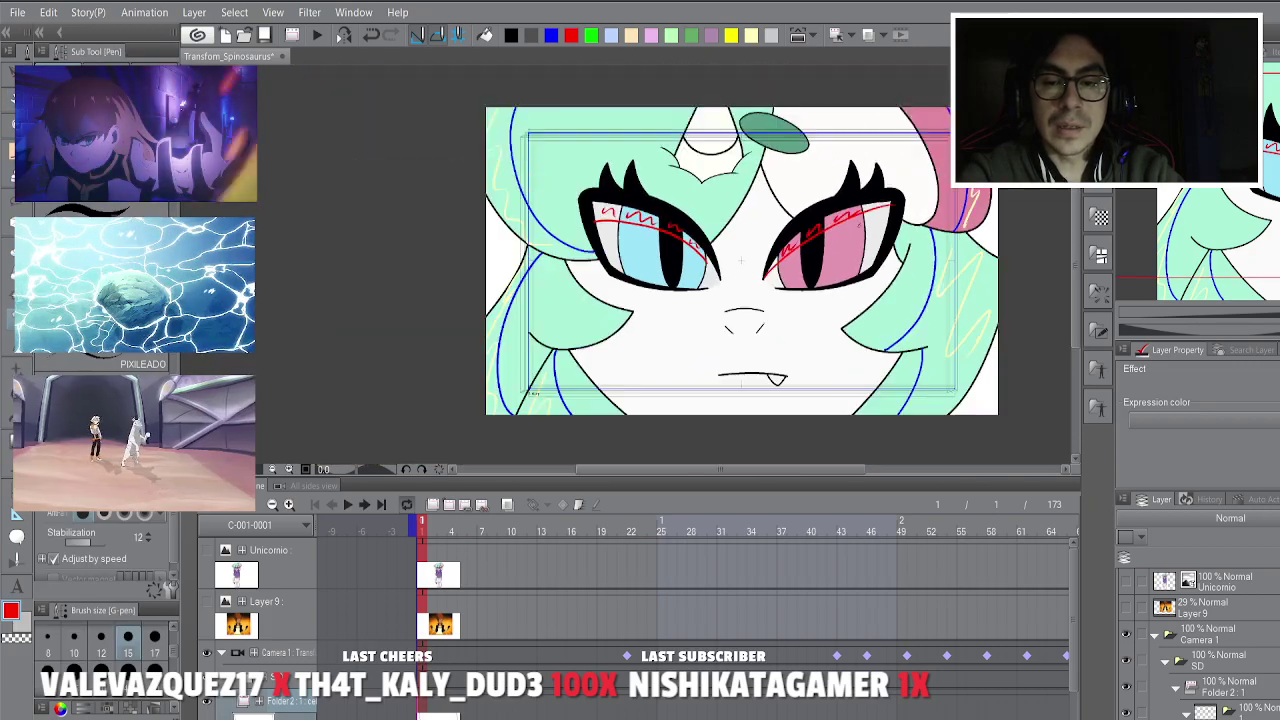
scroll(855, 223, up, 1)
drag(733, 178, 706, 235)
scroll(868, 258, down, 1)
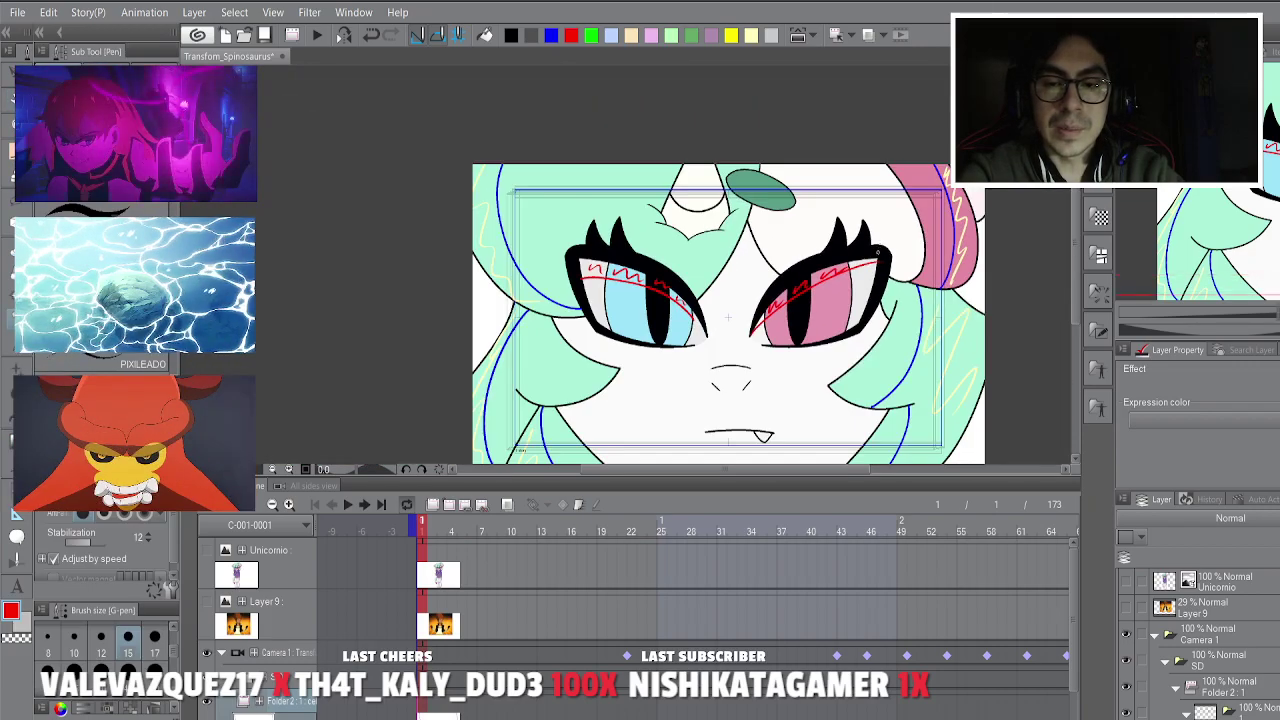
scroll(835, 356, up, 1)
scroll(835, 355, down, 3)
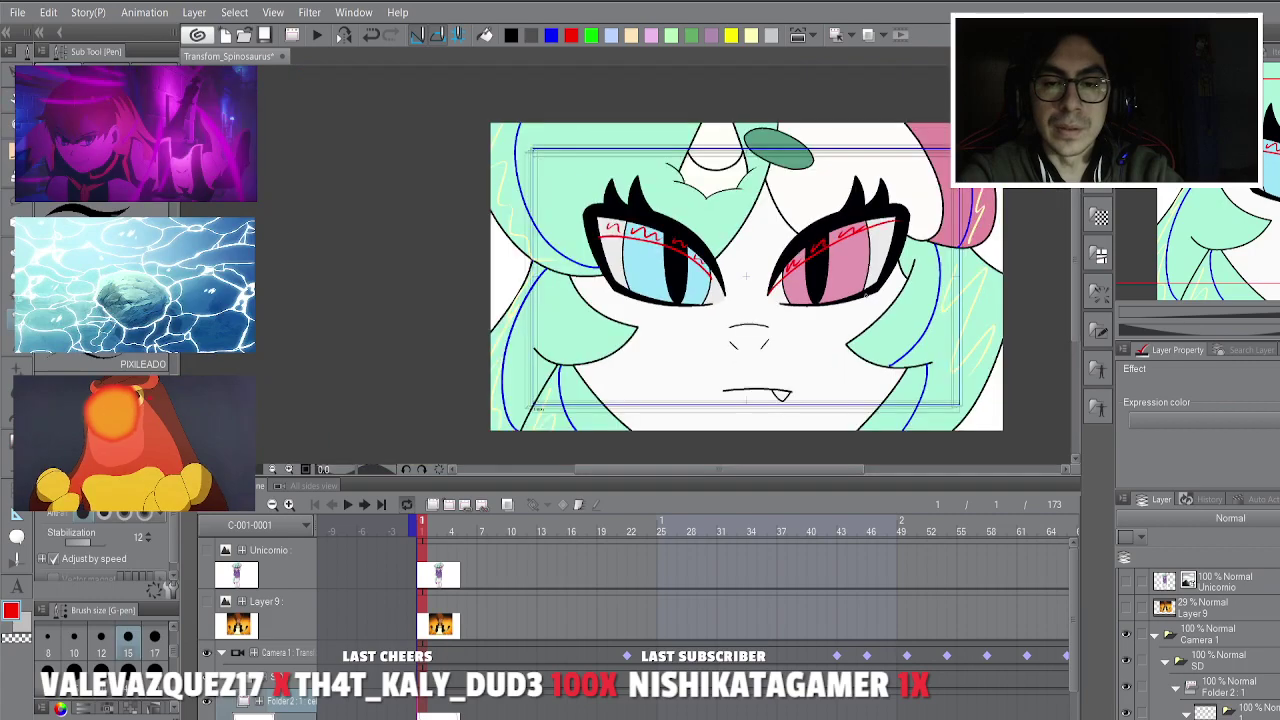
scroll(835, 355, up, 2)
scroll(835, 355, down, 2)
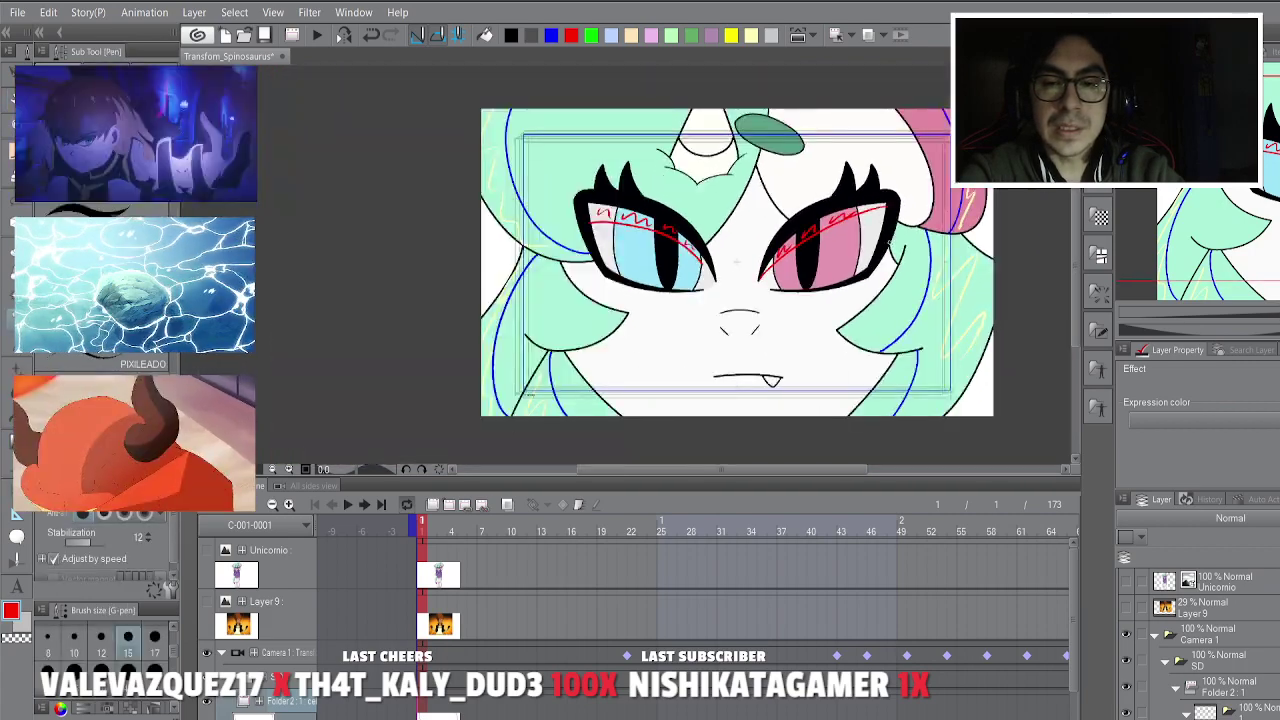
scroll(835, 355, up, 1)
scroll(679, 270, down, 2)
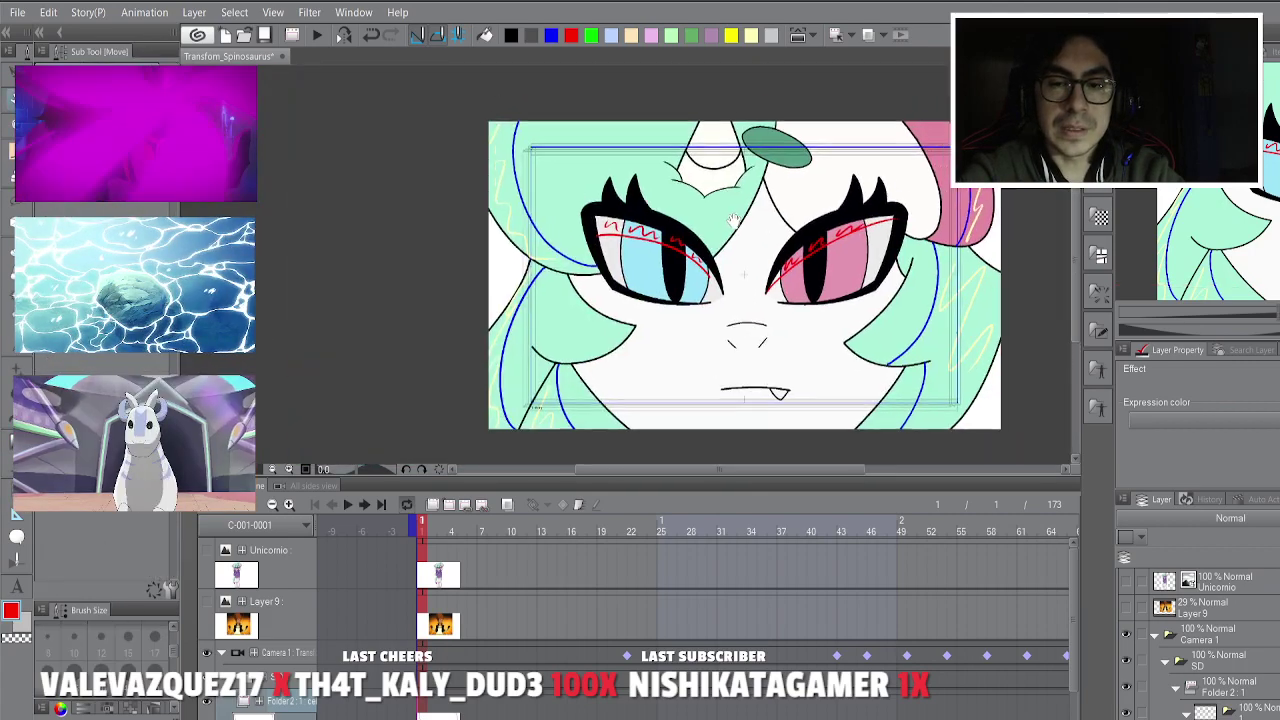
scroll(868, 331, up, 2)
drag(868, 331, 881, 365)
scroll(956, 294, down, 2)
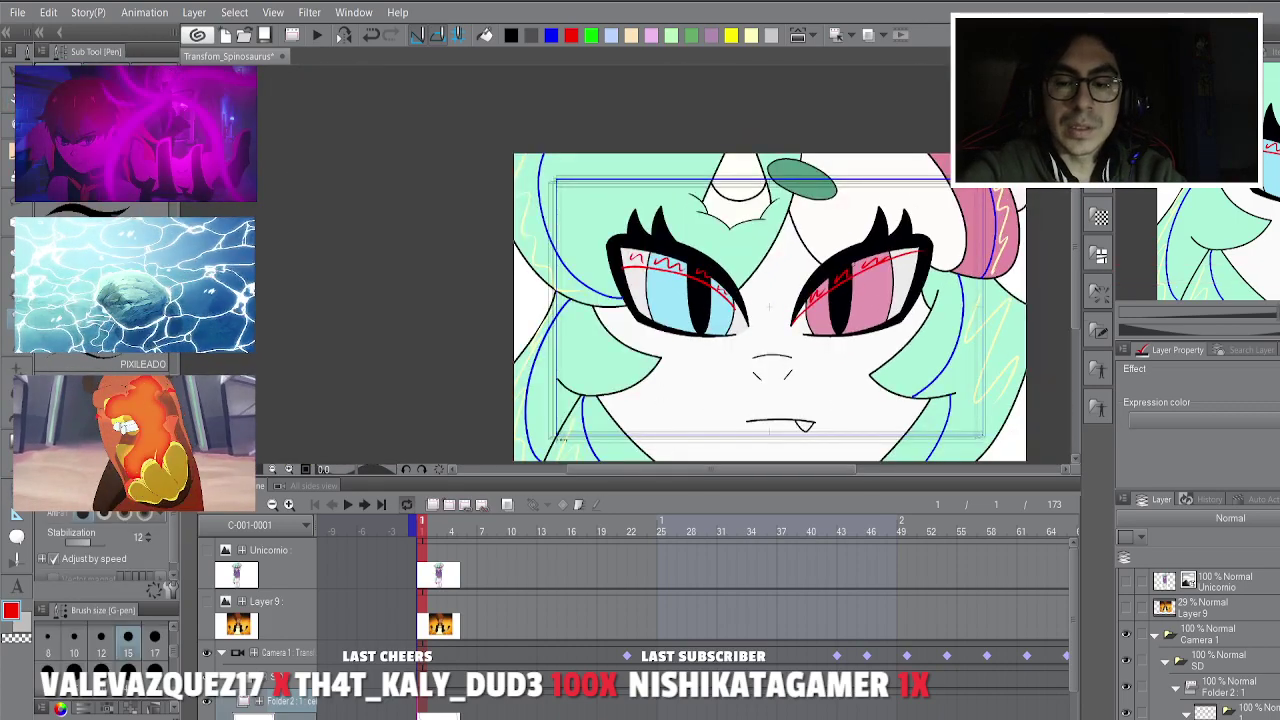
Add a new cel at frame 25 and draw blue shadow guide lines down the hair on the blue-eye side of the head.
key(space)
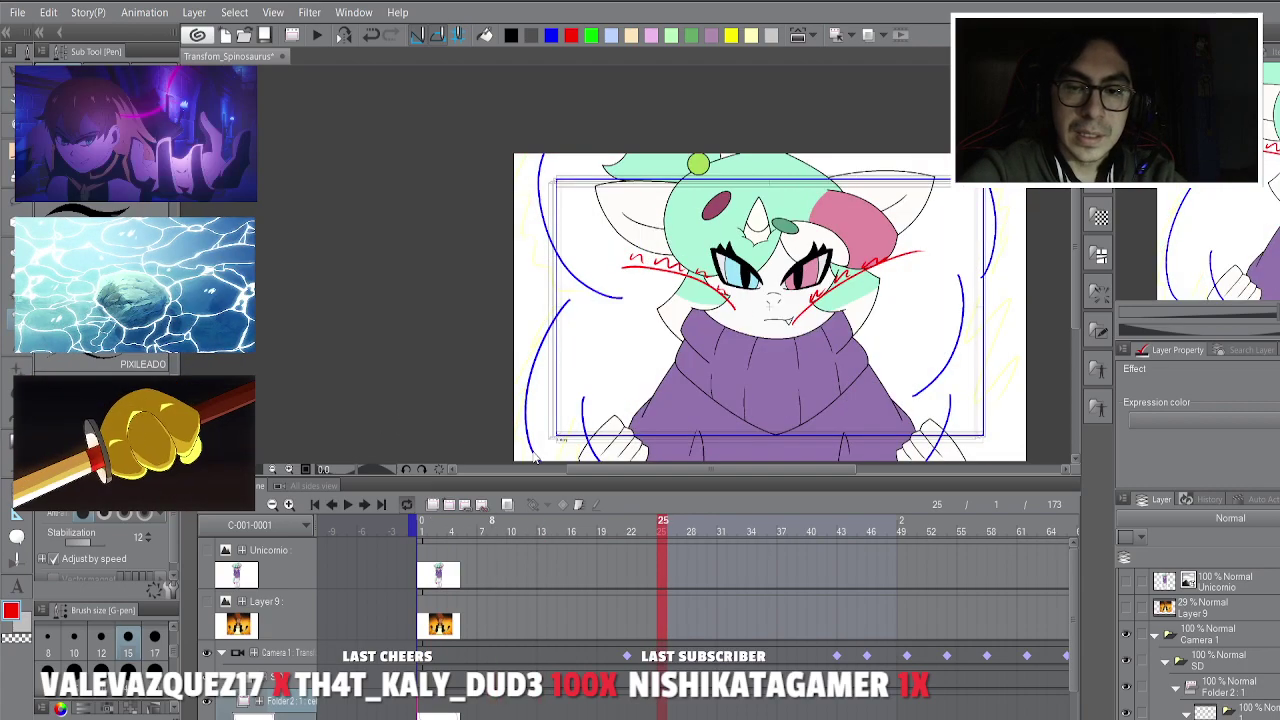
key(ctrl+shift+n)
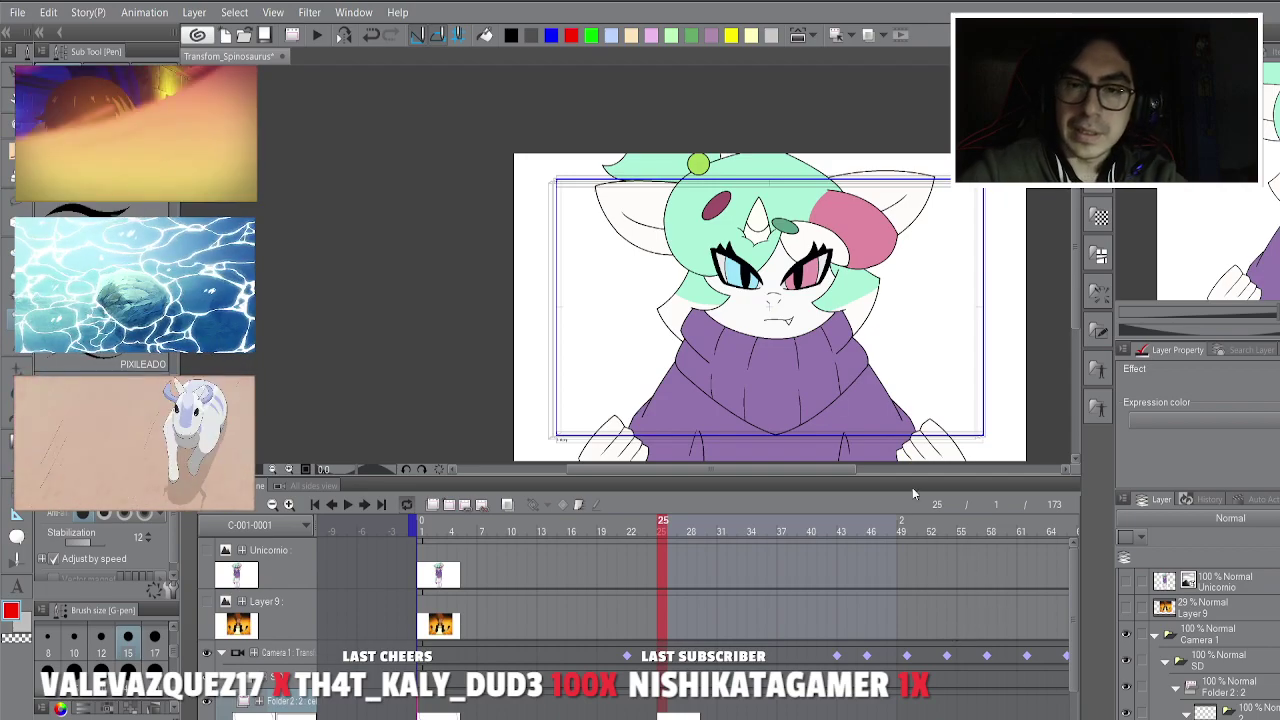
click(550, 35)
scroll(706, 177, up, 2)
mouse_move(748, 141)
mouse_down()
mouse_move(690, 350)
mouse_move(700, 371)
mouse_move(765, 235)
mouse_up()
drag(627, 179, 599, 287)
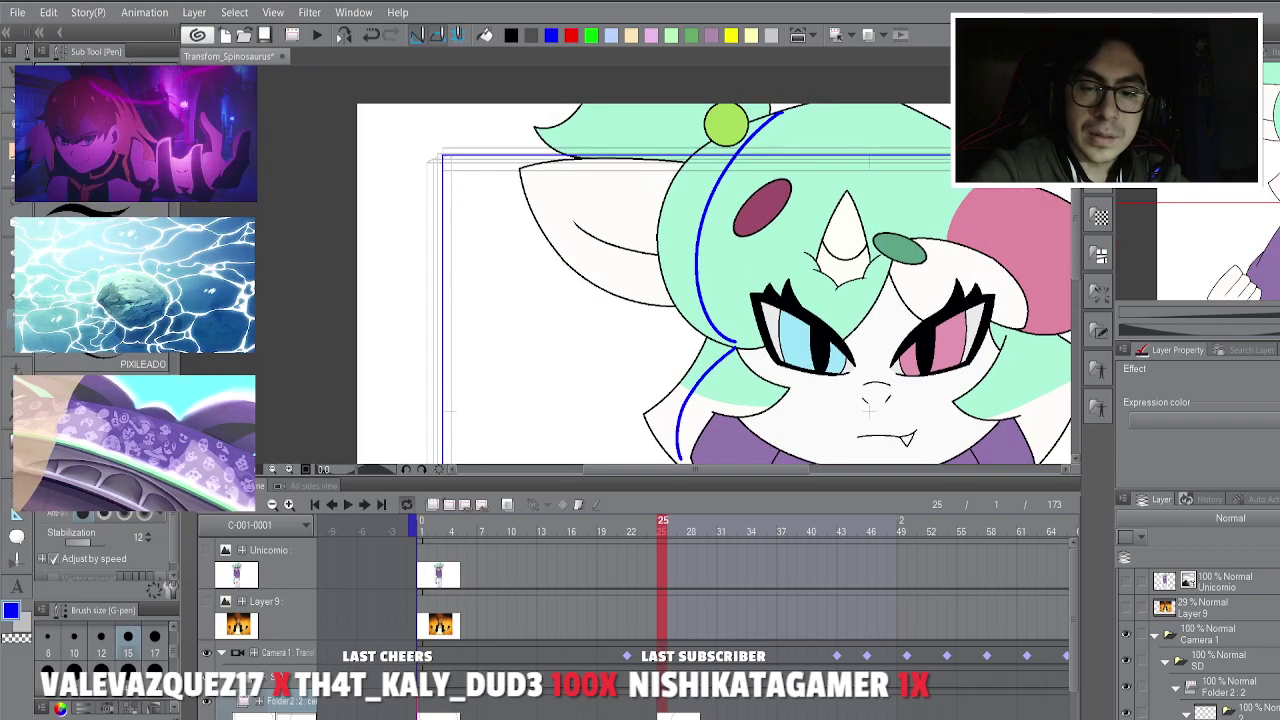
Draw matching blue guide lines across the pink hair section and the green hair lock below it on the pink-eye side.
scroll(715, 365, down, 2)
drag(744, 390, 717, 352)
scroll(896, 272, up, 2)
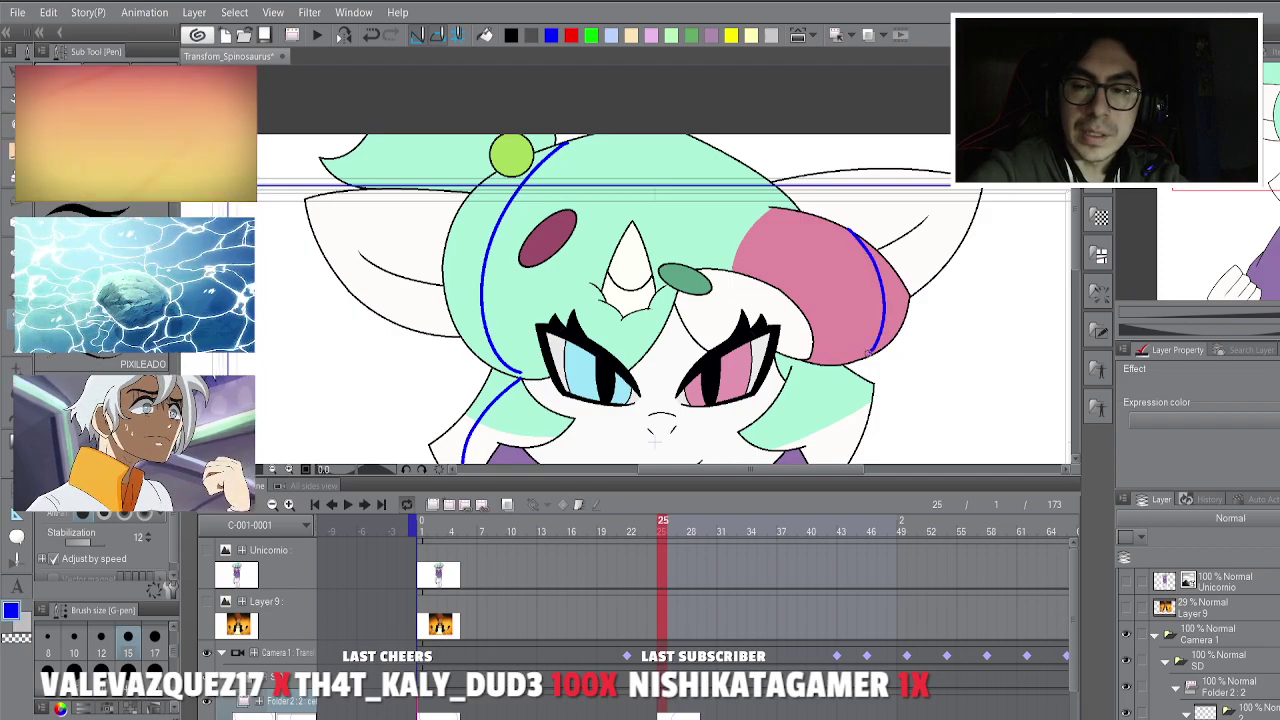
scroll(656, 440, down, 2)
drag(732, 241, 777, 221)
Flip back and forth between frames 24 and 25 to compare the blue hair guides across the change of shot.
key(Left)
key(Right)
key(Left)
key(Right)
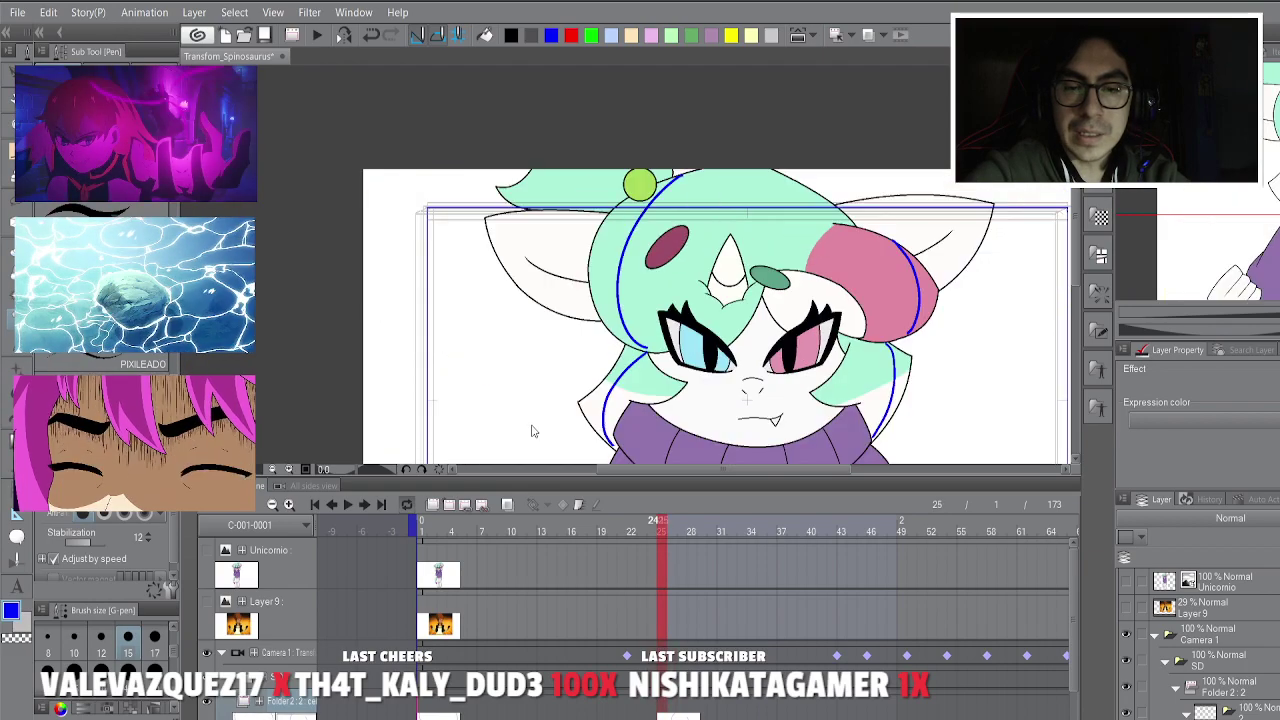
key(Left)
key(Right)
key(Right)
key(Left)
key(Left)
key(Right)
key(Left)
key(Right)
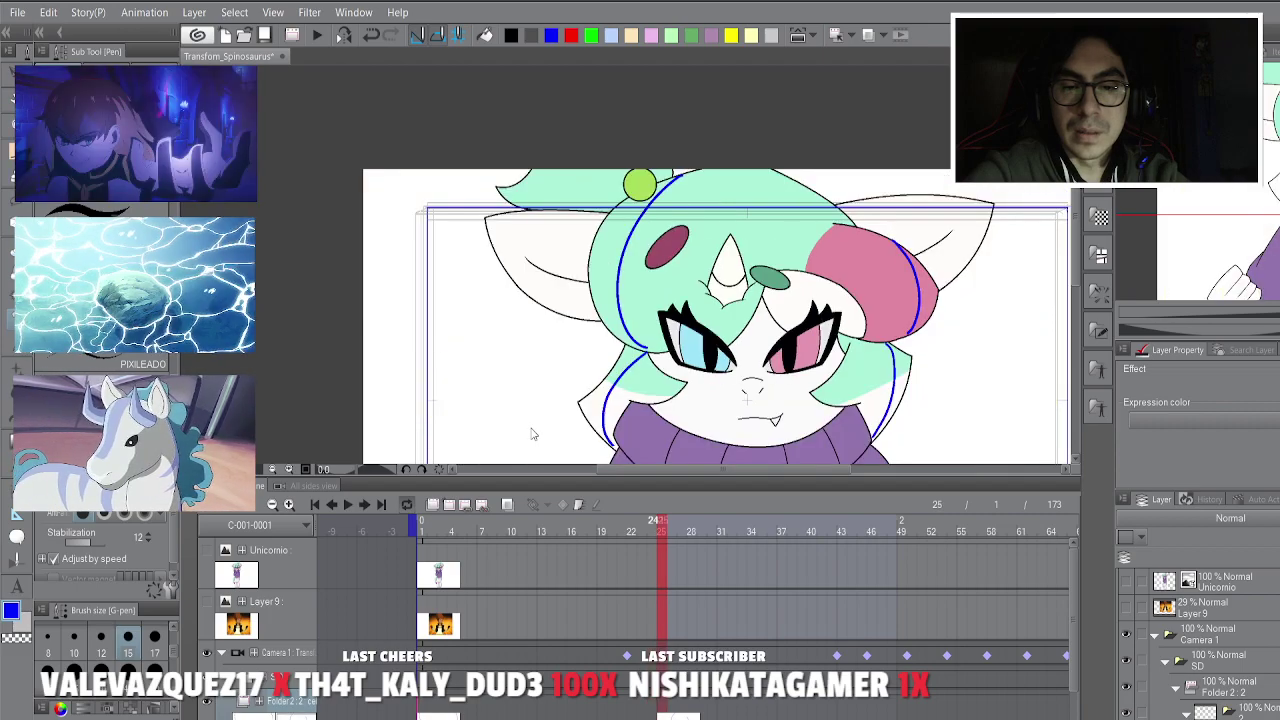
drag(836, 334, 808, 308)
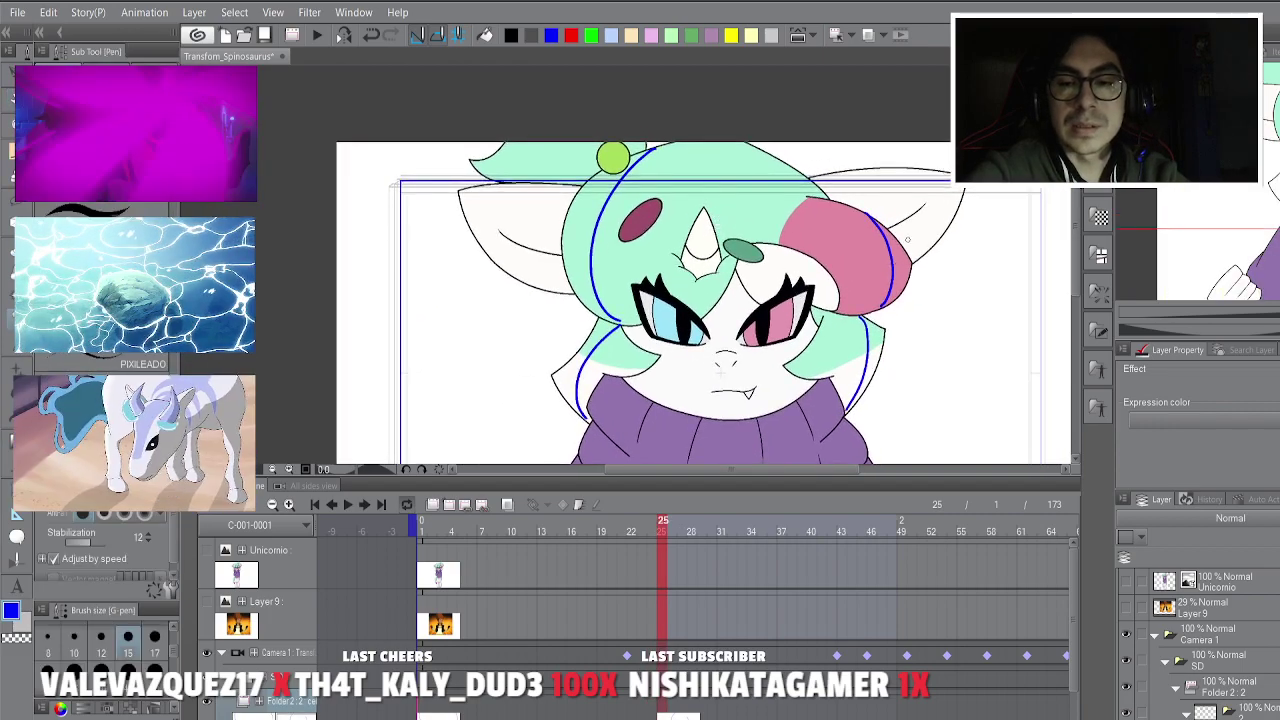
scroll(911, 239, down, 1)
scroll(681, 211, up, 5)
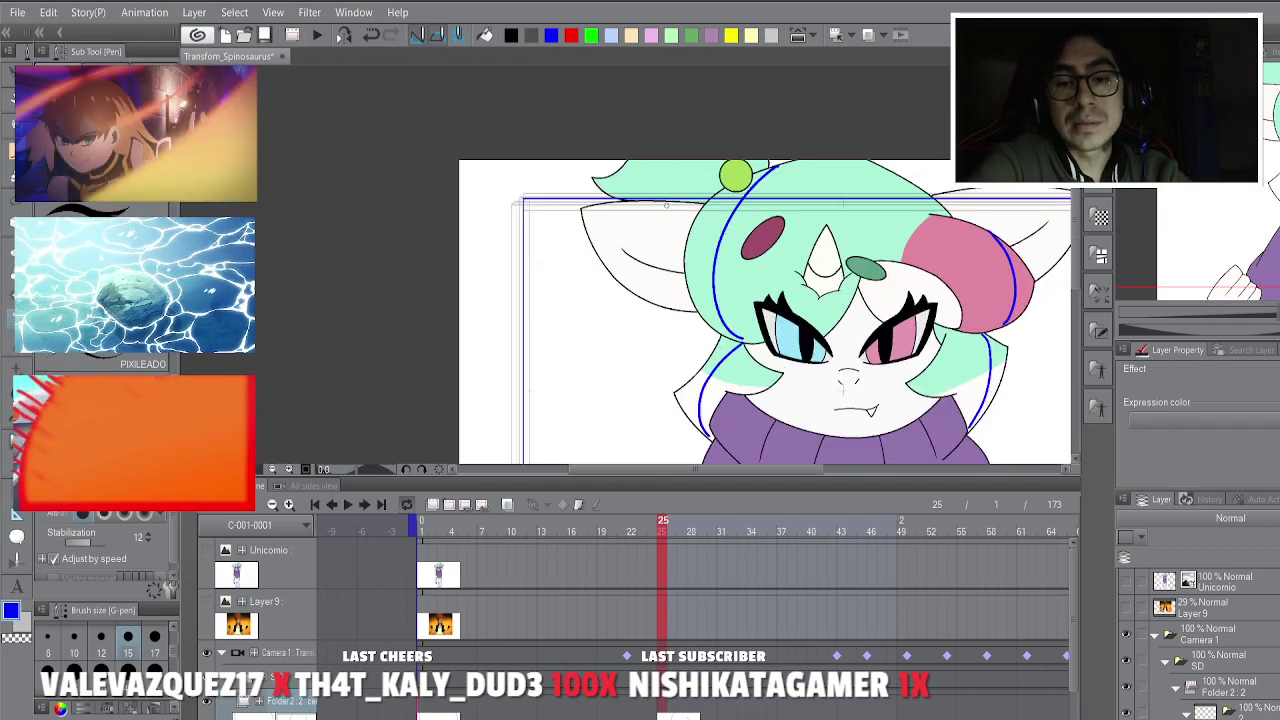
scroll(762, 228, down, 3)
drag(731, 197, 614, 189)
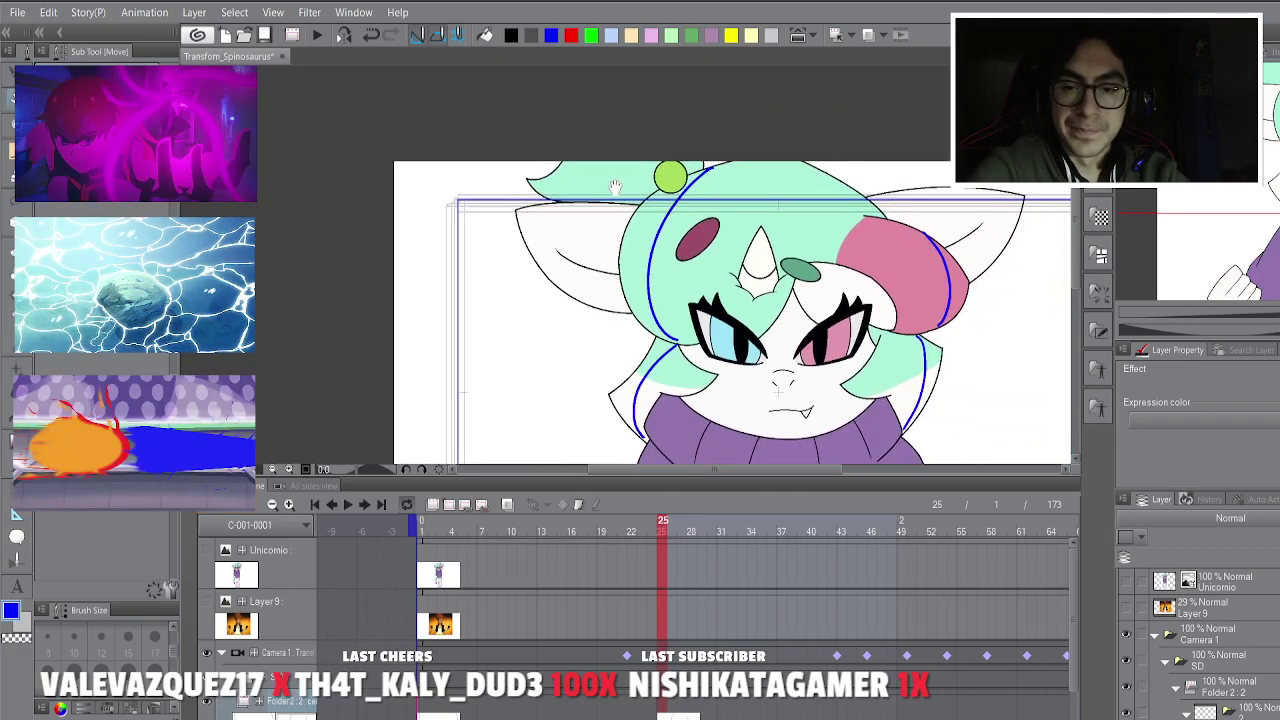
drag(746, 229, 701, 171)
scroll(634, 203, up, 1)
scroll(634, 203, down, 2)
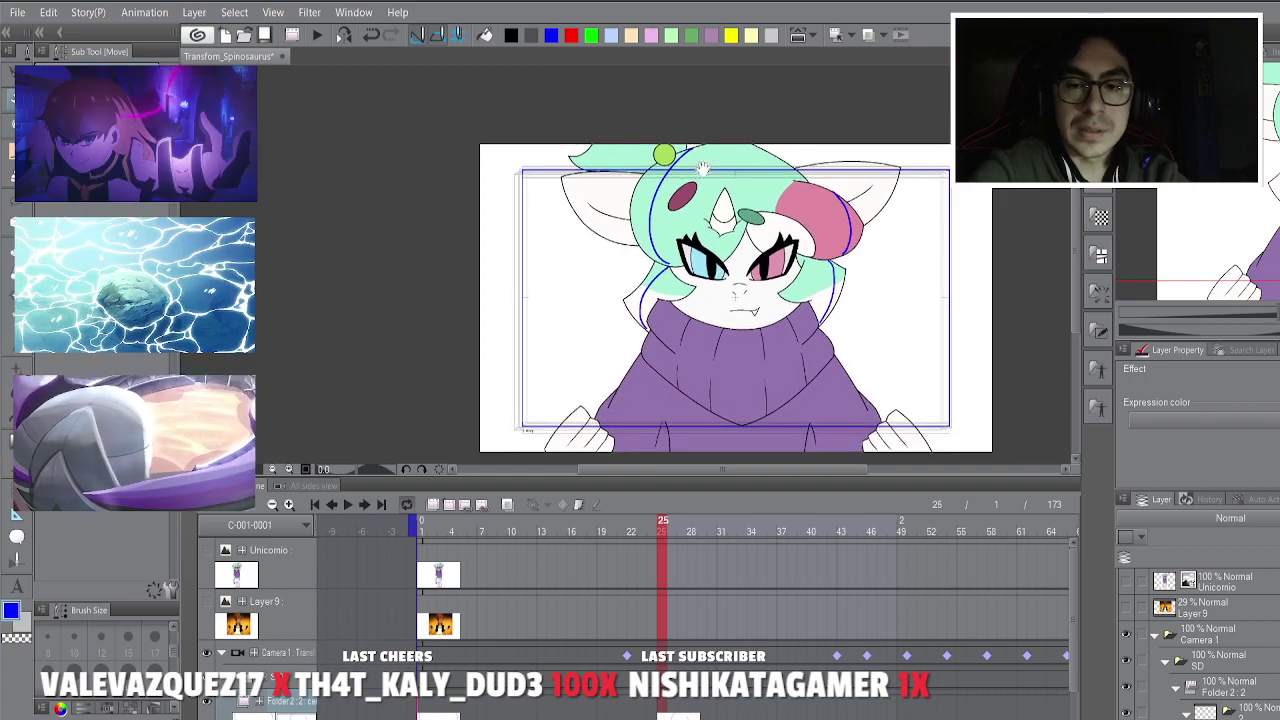
key(p)
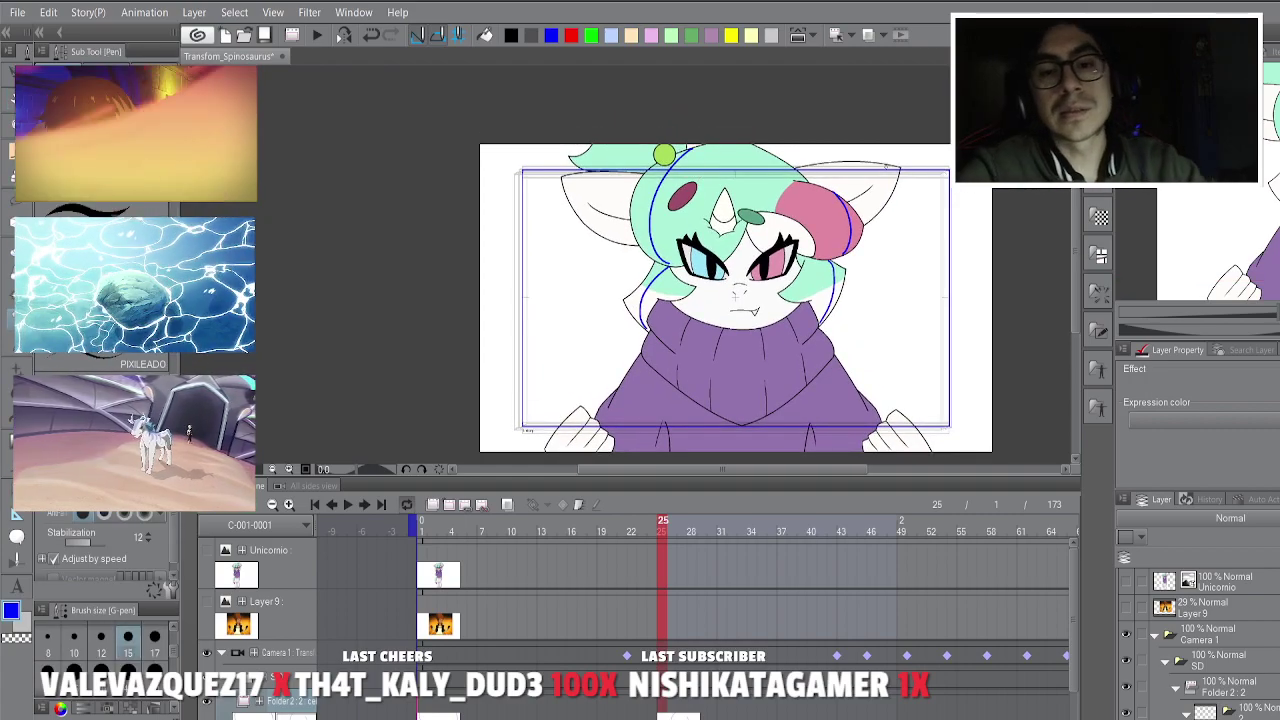
drag(842, 214, 818, 256)
scroll(805, 275, up, 1)
scroll(818, 256, up, 1)
scroll(838, 254, down, 2)
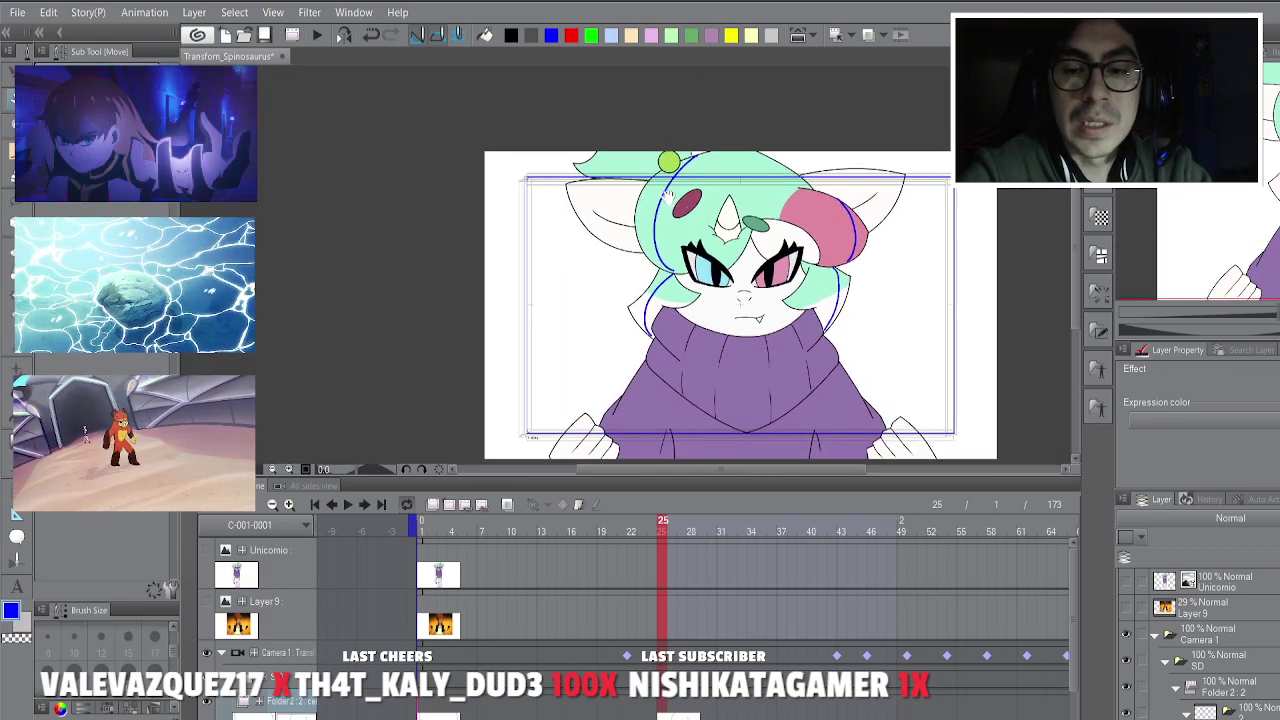
scroll(818, 256, up, 1)
scroll(830, 272, down, 1)
drag(714, 244, 672, 243)
key(p)
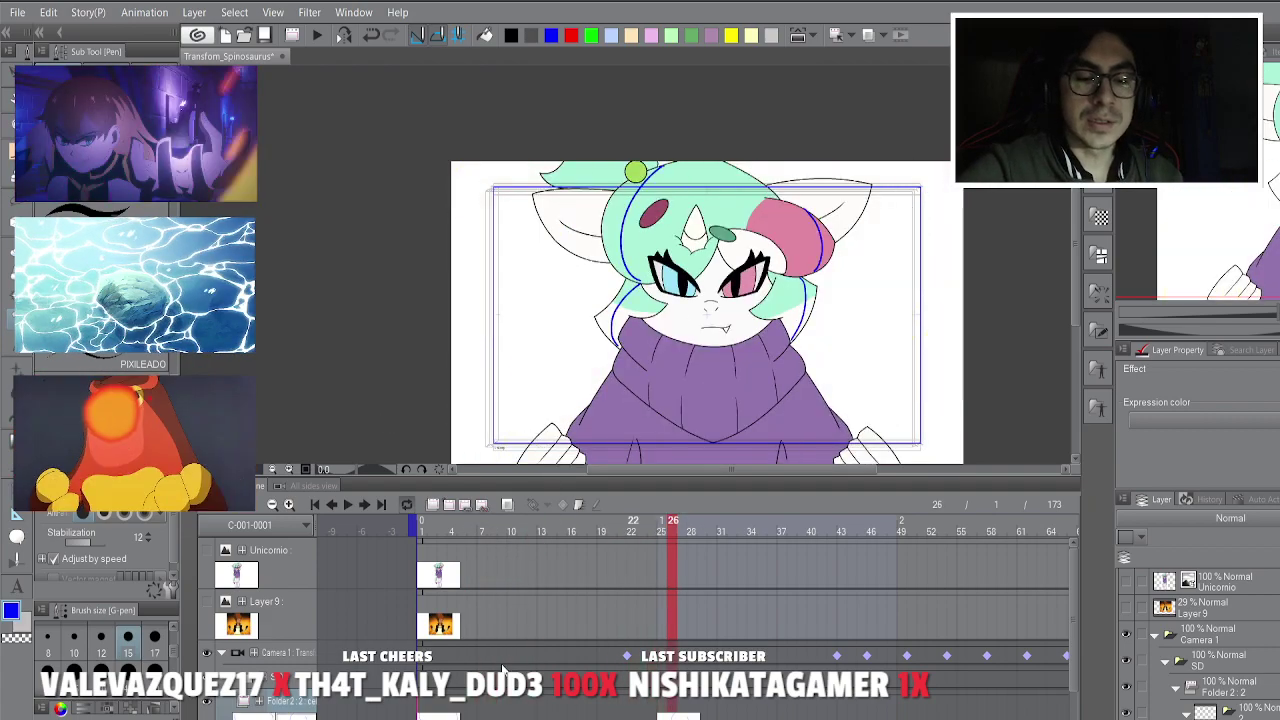
Select the Camera 1 keyframe at frame 22 and play through the transformation animation to review its drawings.
click(627, 656)
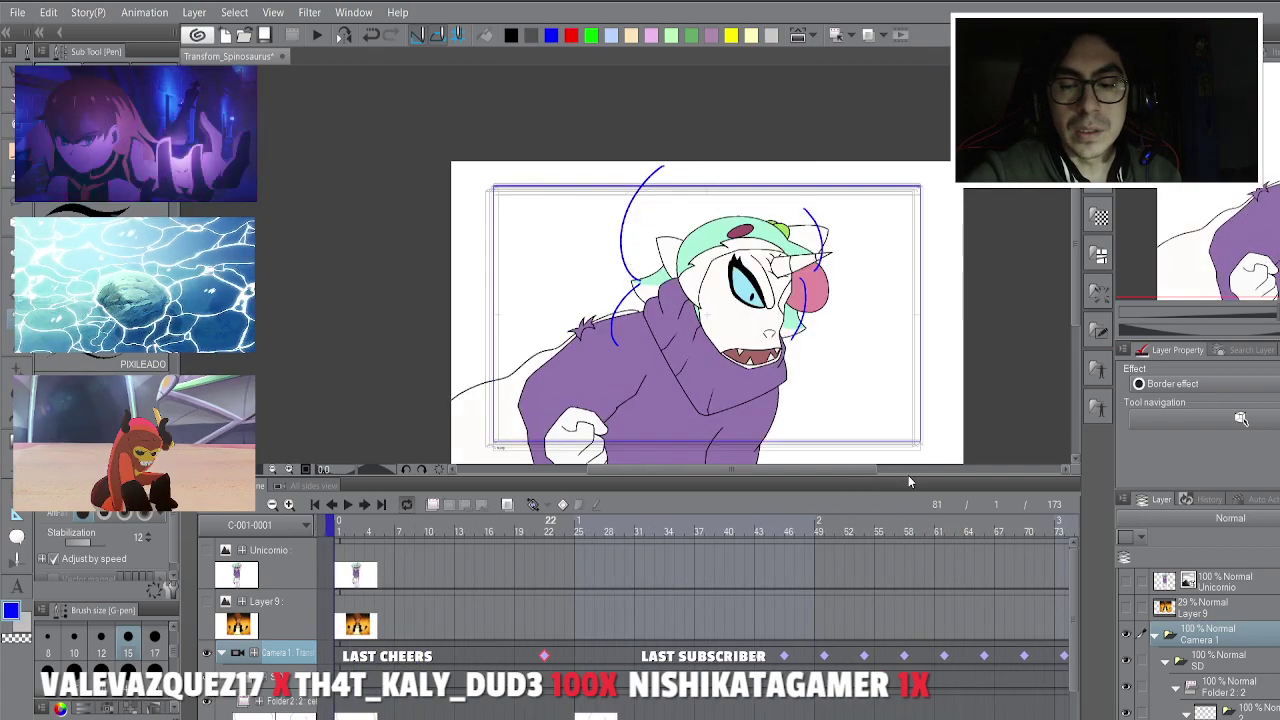
key(space)
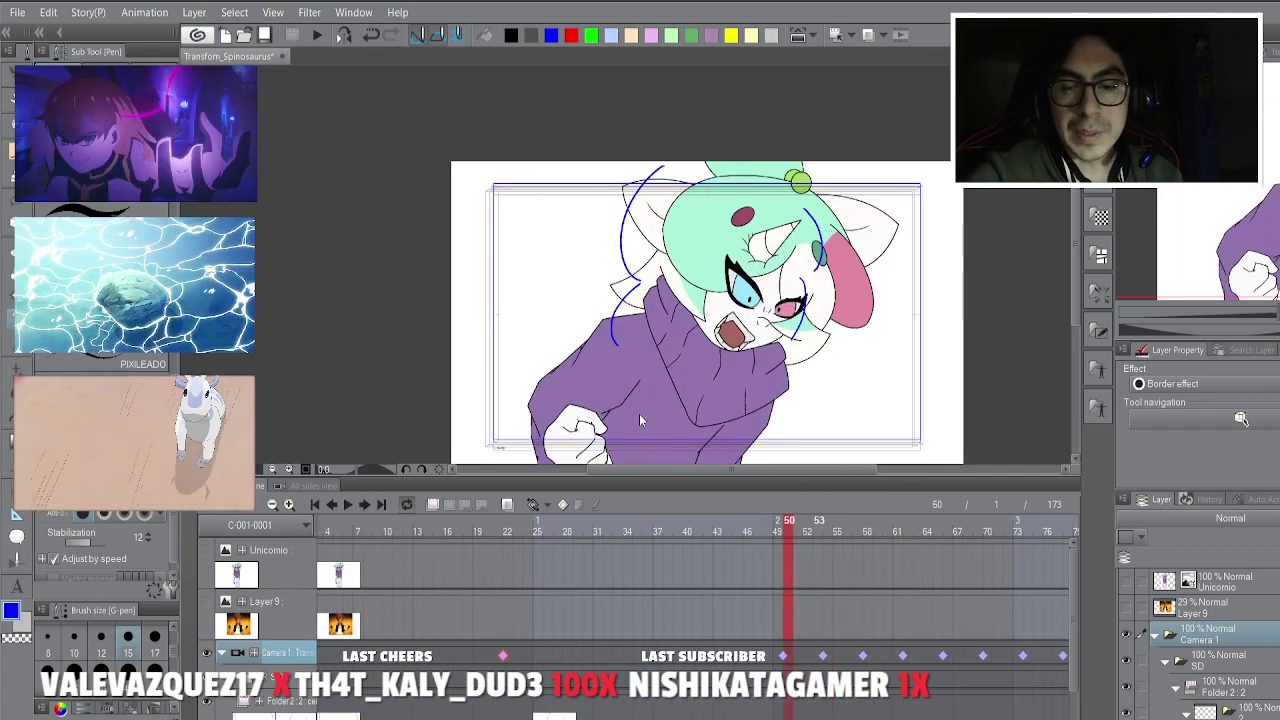
key(space)
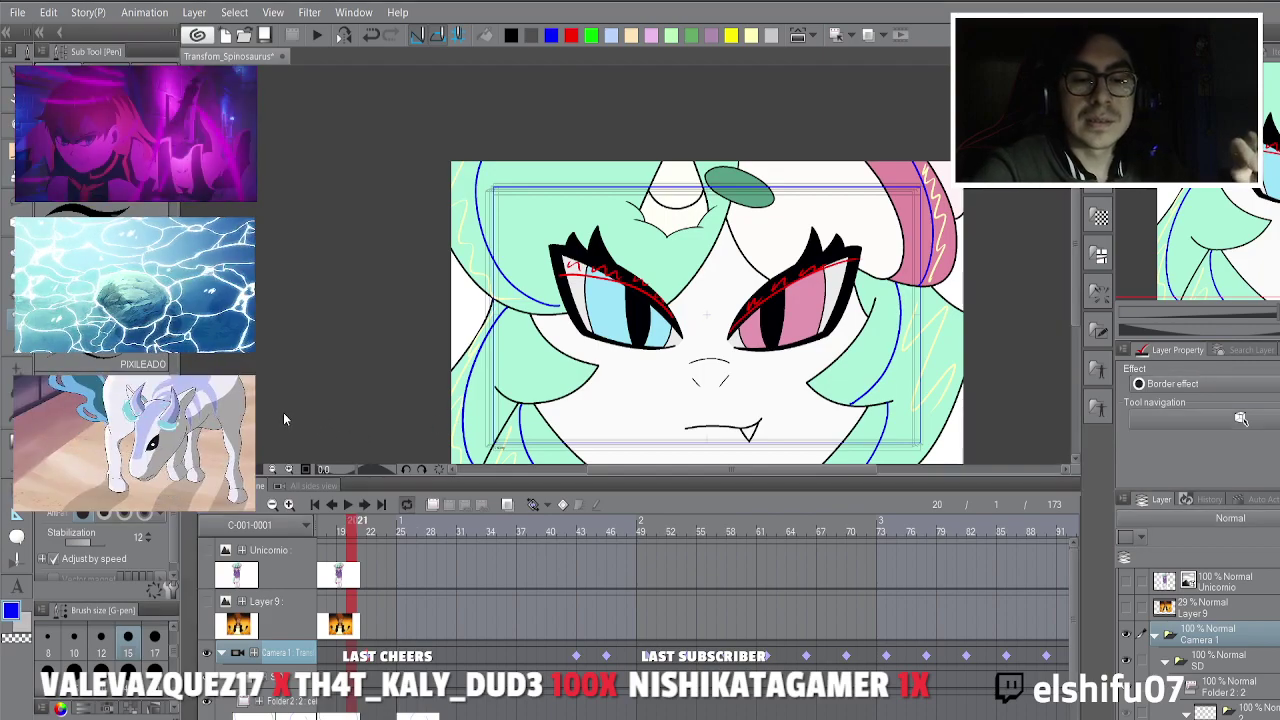
Step backward and forward through the opening face close-up to check how the eye shading guides follow the changing eye shapes.
key(Left)
key(Left)
key(Left)
key(Left)
key(Left)
key(Left)
key(Left)
key(Left)
key(Left)
key(Left)
key(Left)
key(Left)
key(Left)
key(Left)
key(Left)
key(Left)
key(Left)
key(Left)
key(Left)
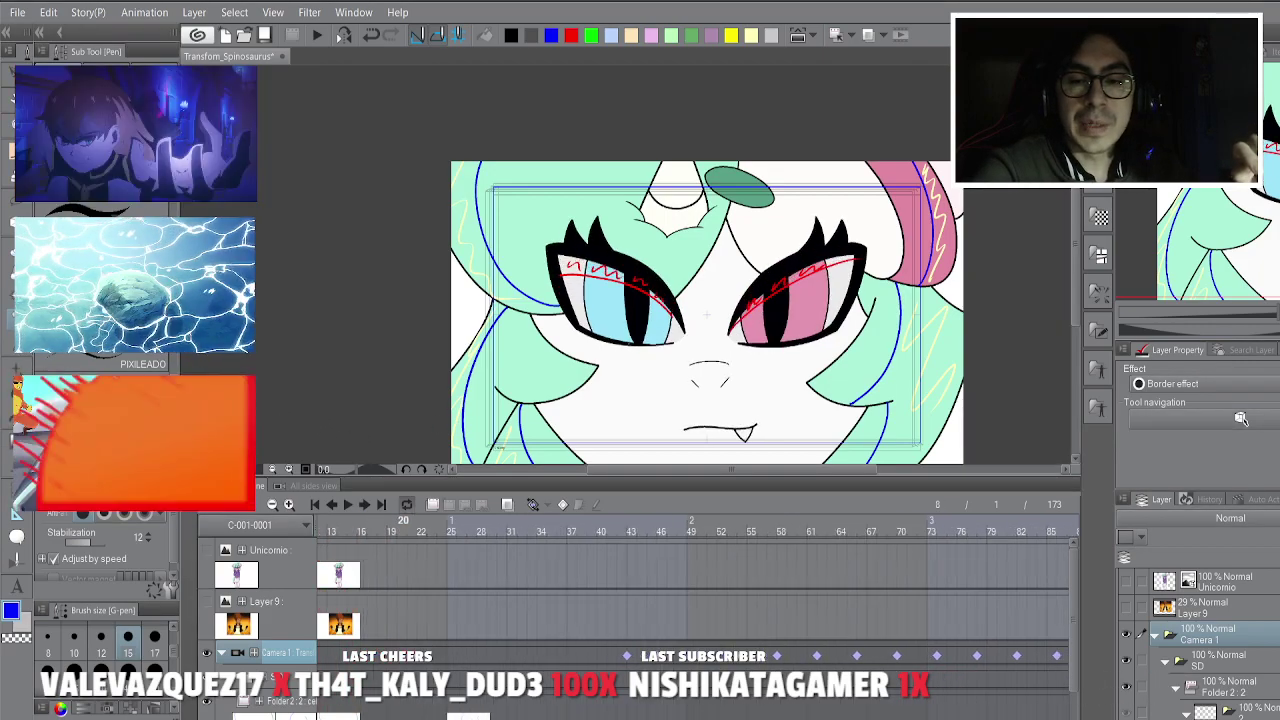
key(Right)
key(Right)
key(Right)
key(Right)
key(Right)
key(Right)
key(Right)
key(Right)
key(Right)
key(Right)
key(Right)
key(Right)
key(Right)
key(Right)
key(Right)
key(Right)
key(Right)
key(Right)
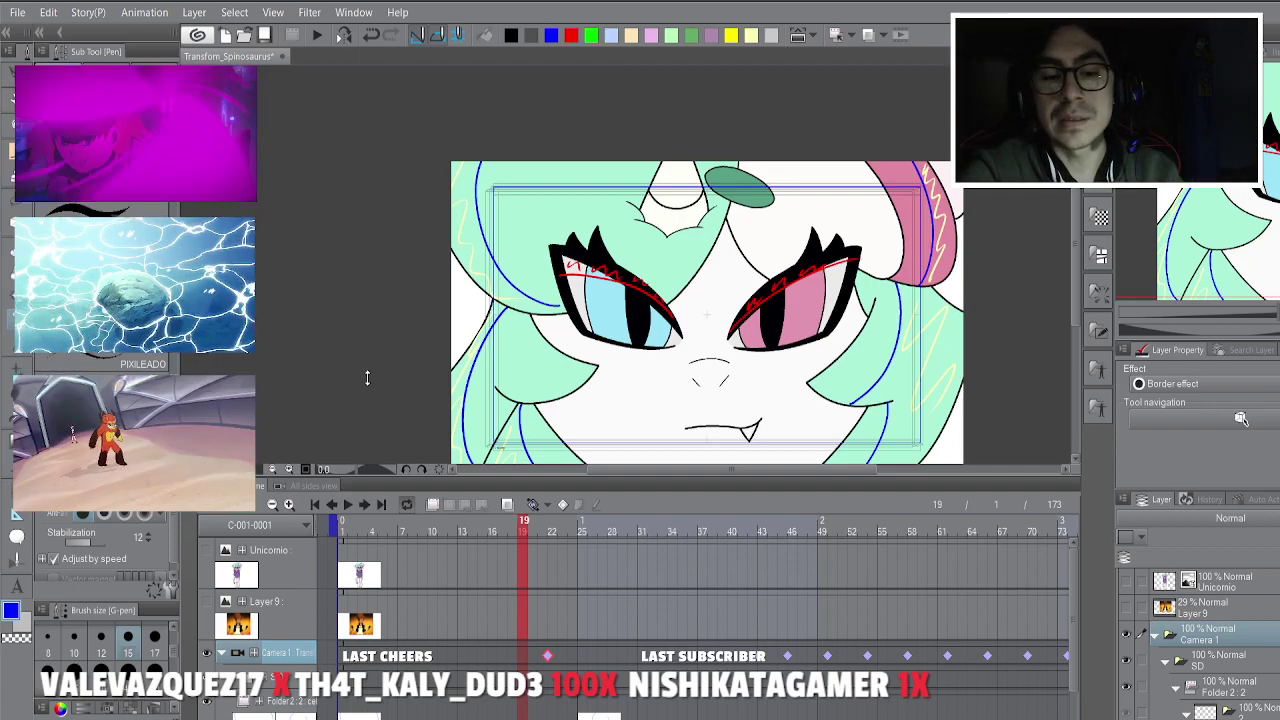
drag(386, 410, 295, 421)
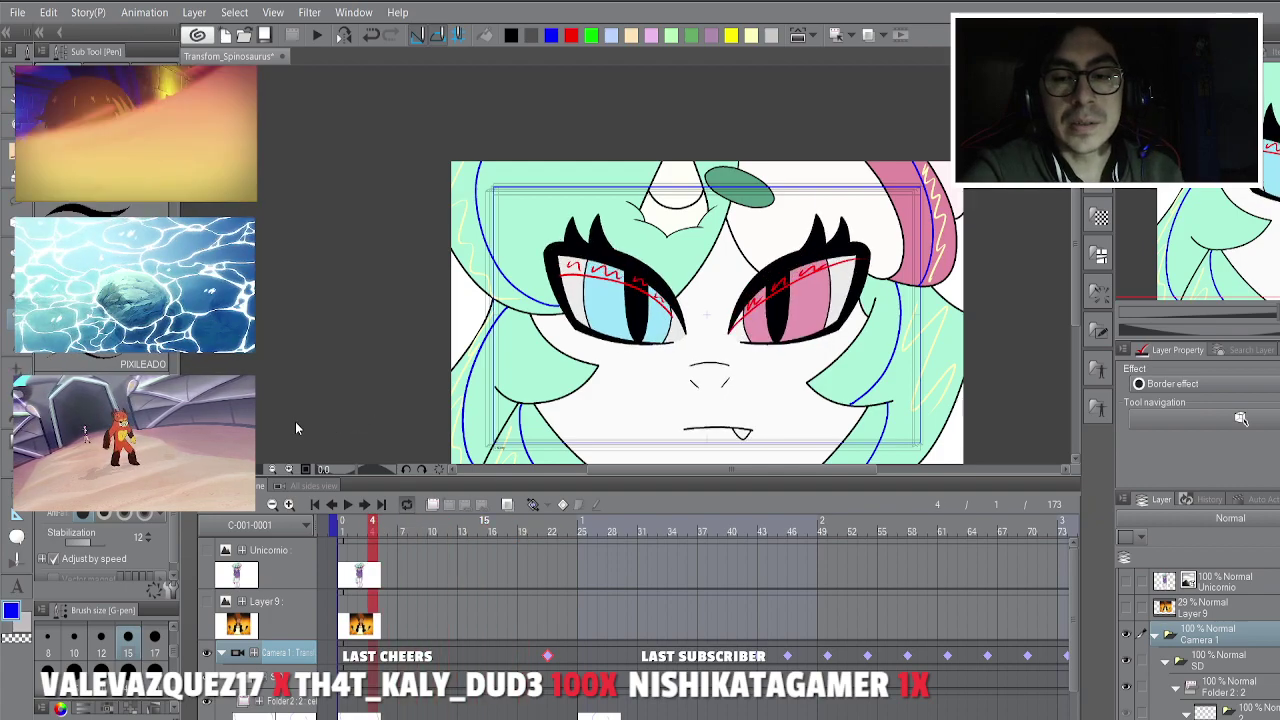
key(Right)
key(Right)
key(Right)
key(Right)
key(Right)
key(Right)
key(Right)
key(Right)
key(Right)
key(Right)
key(Right)
key(Right)
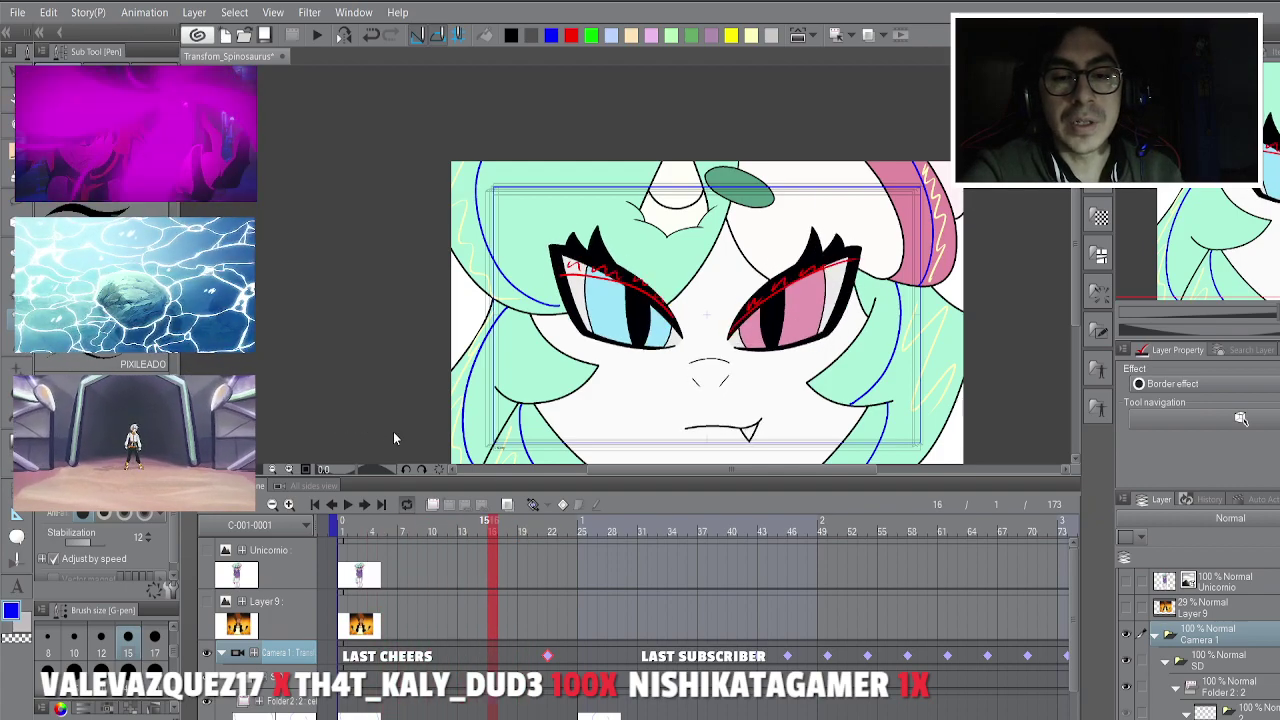